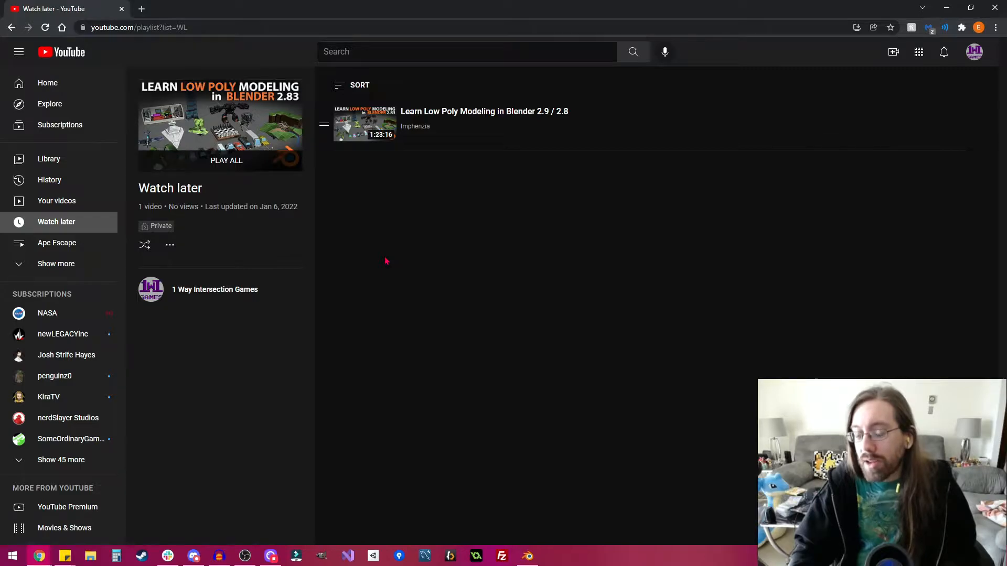
Step: Look over the default cube scene in Blender and the tarantula reference photo in the browser
{"action": "left_click", "coordinate": [527, 556]}
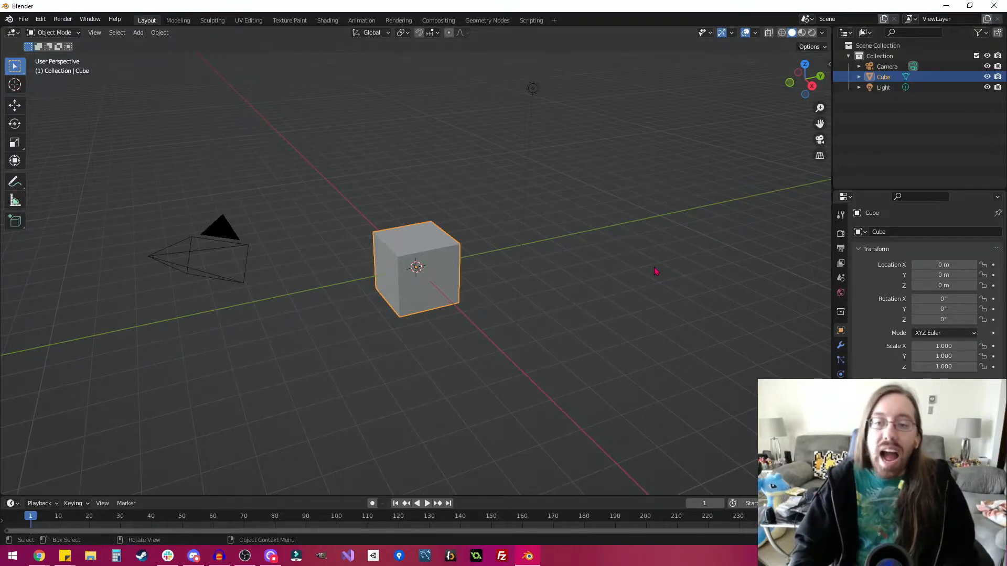
{"action": "middle_click_drag", "start_coordinate": [654, 271], "coordinate": [584, 342]}
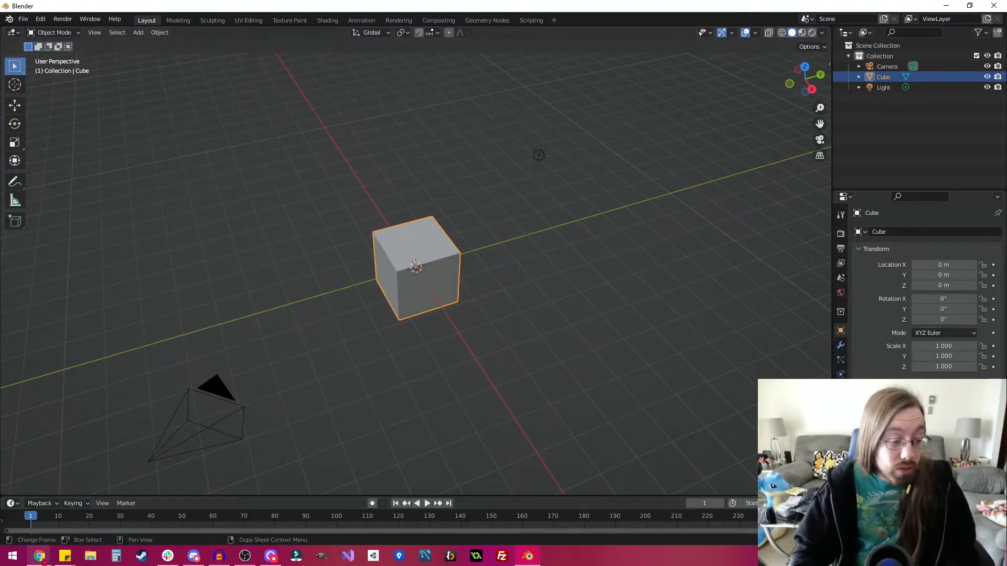
{"action": "mouse_move", "coordinate": [43, 560]}
{"action": "left_click", "coordinate": [57, 512]}
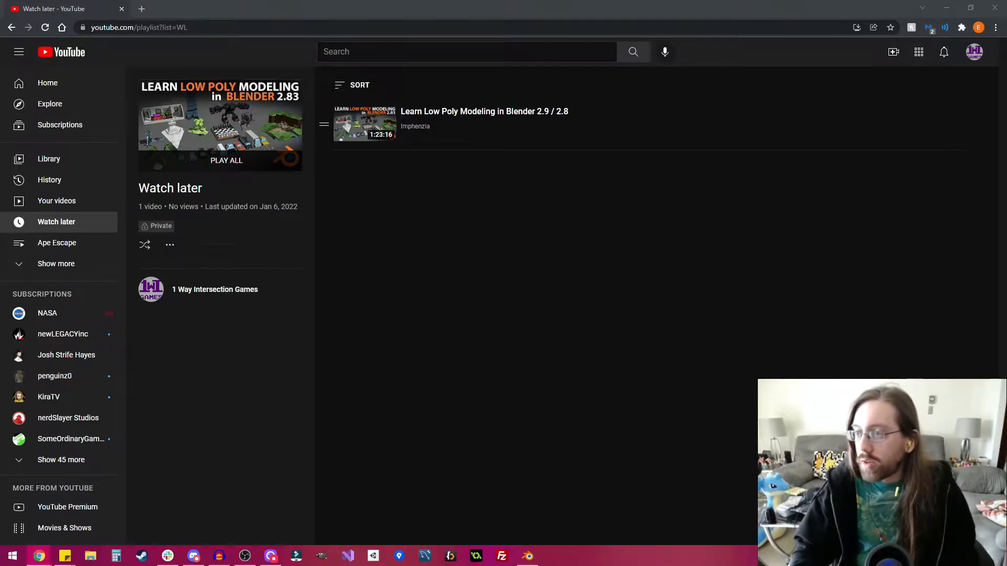
{"action": "left_click_drag", "start_coordinate": [1006, 10], "coordinate": [639, 19]}
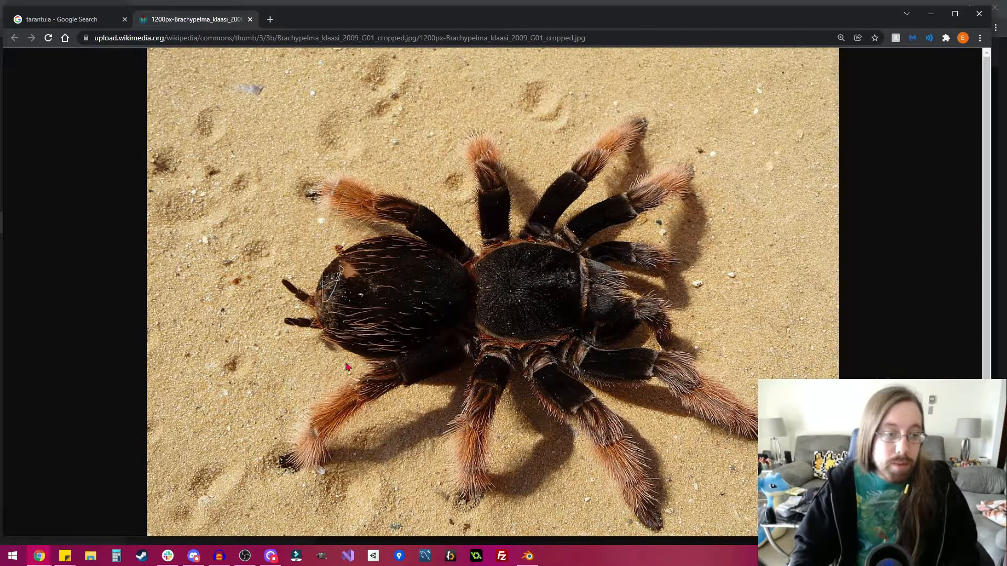
{"action": "left_click_drag", "start_coordinate": [689, 21], "coordinate": [1006, 24]}
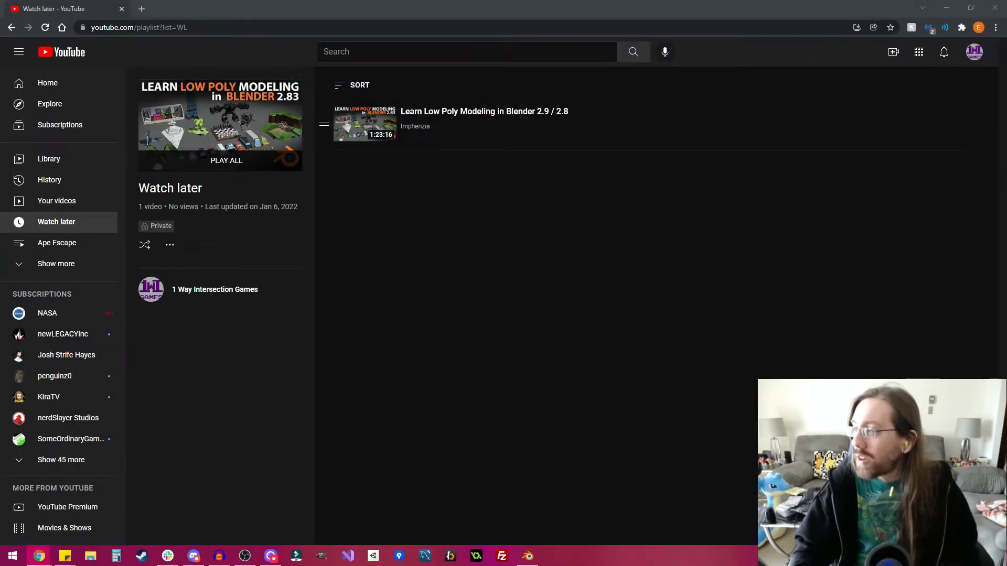
{"action": "left_click_drag", "start_coordinate": [1006, 152], "coordinate": [1006, 139]}
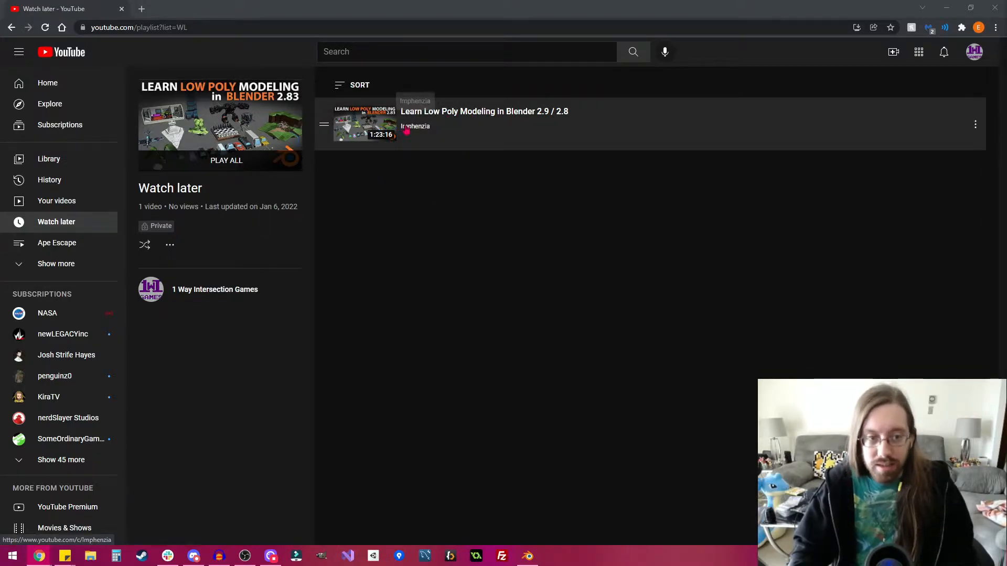
Step: Play the "Learn Low Poly Modeling in Blender 2.9 / 2.8" video in full screen from the Basics (navigation, viewport) chapter and pause it
{"action": "left_click", "coordinate": [543, 121]}
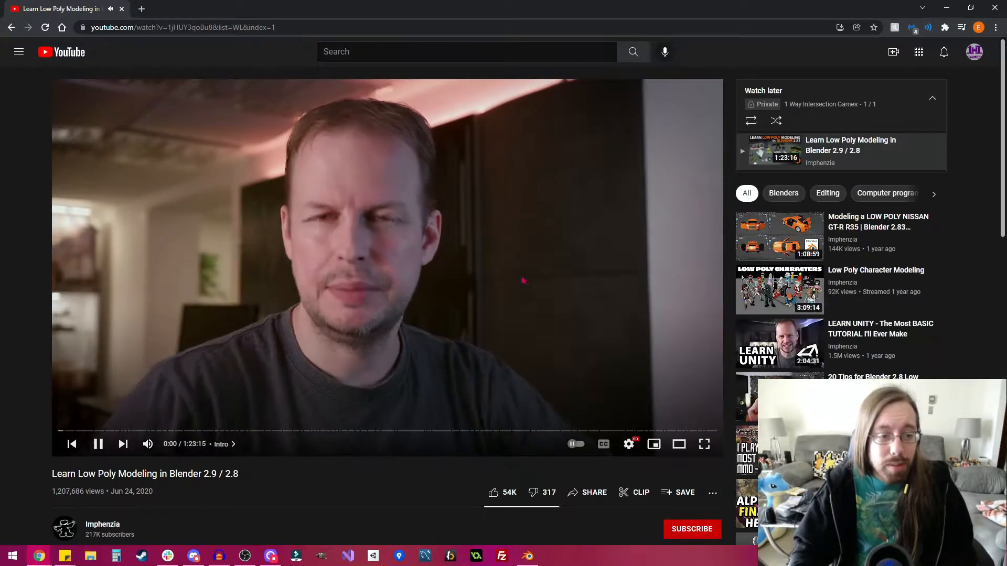
{"action": "left_click", "coordinate": [704, 445]}
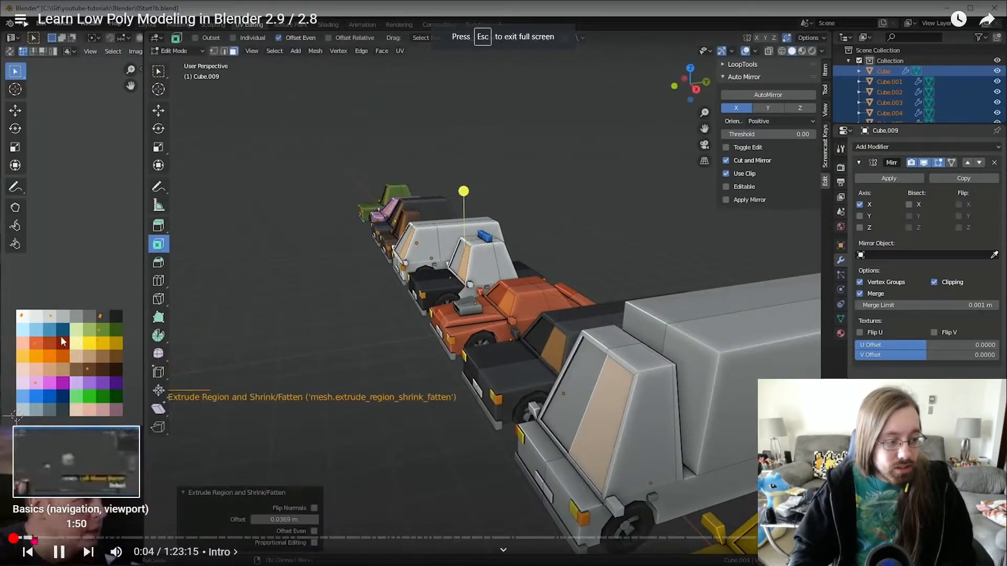
{"action": "left_click", "coordinate": [24, 538]}
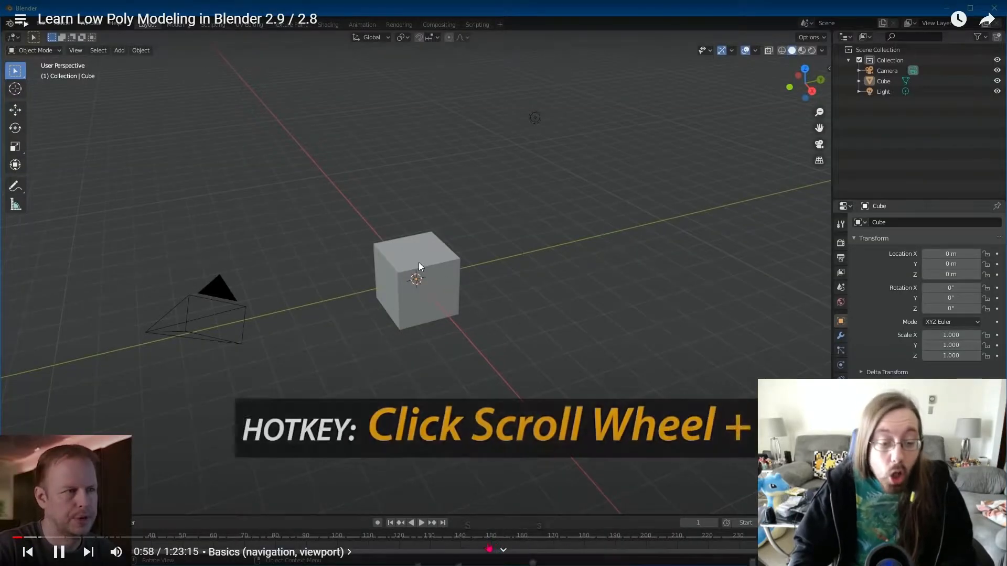
{"action": "key", "text": "space"}
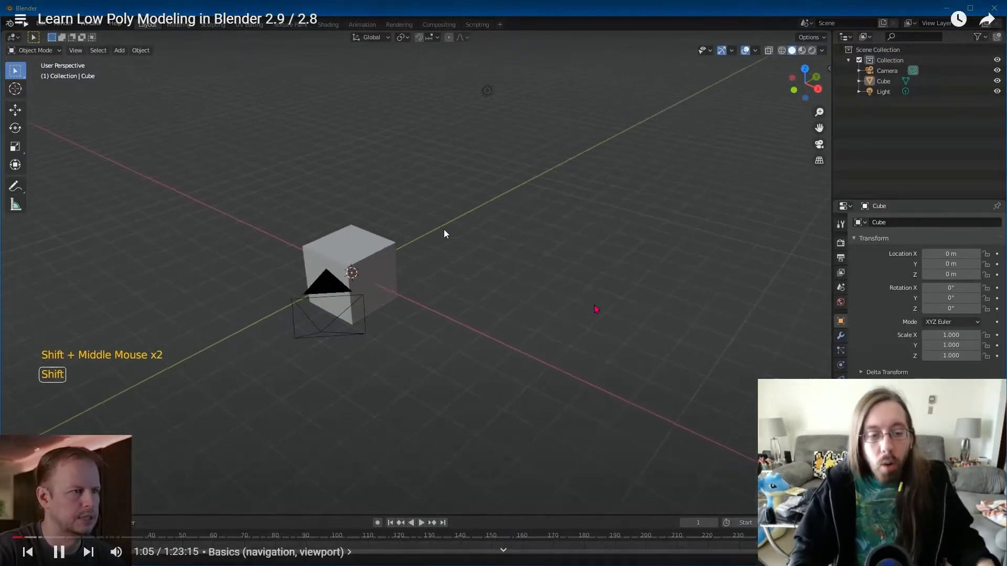
{"action": "left_click", "coordinate": [682, 507]}
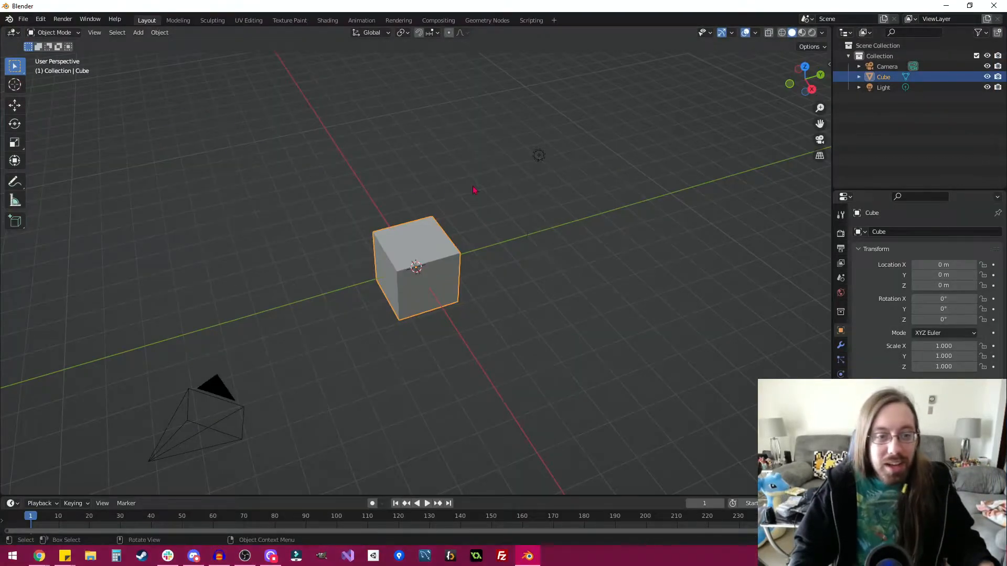
Step: In Blender, try selecting the light together with the cube, and clear the selection of all objects
{"action": "left_click_drag", "start_coordinate": [465, 187], "coordinate": [597, 94], "text": "shift"}
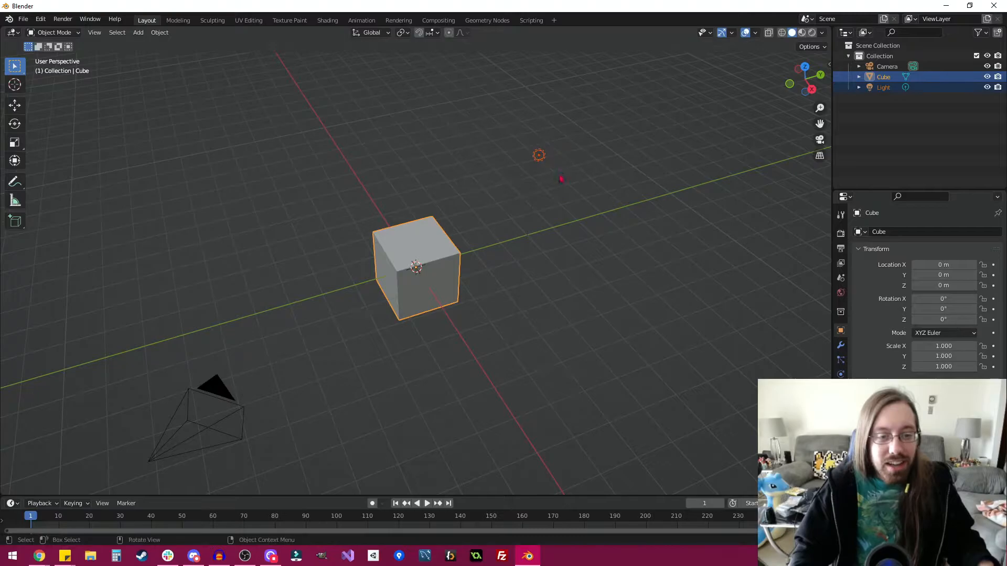
{"action": "key", "text": "alt+a"}
{"action": "middle_click_drag", "start_coordinate": [562, 195], "coordinate": [639, 180]}
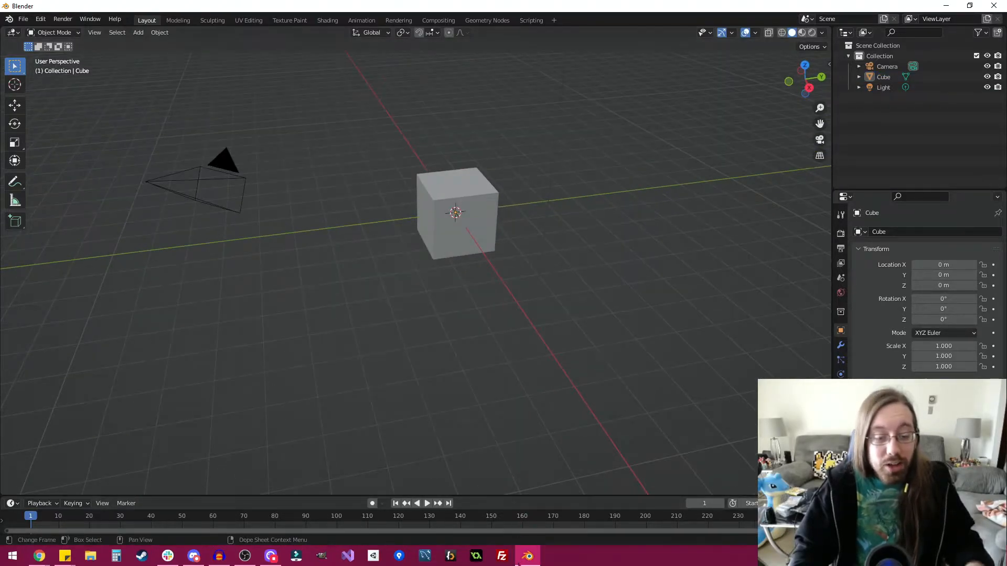
Step: Return to the tutorial video and watch from the Shiny Edges - Cavity in Viewport chapter to Object vs Edit mode
{"action": "mouse_move", "coordinate": [518, 563]}
{"action": "mouse_move", "coordinate": [39, 556]}
{"action": "left_click", "coordinate": [73, 511]}
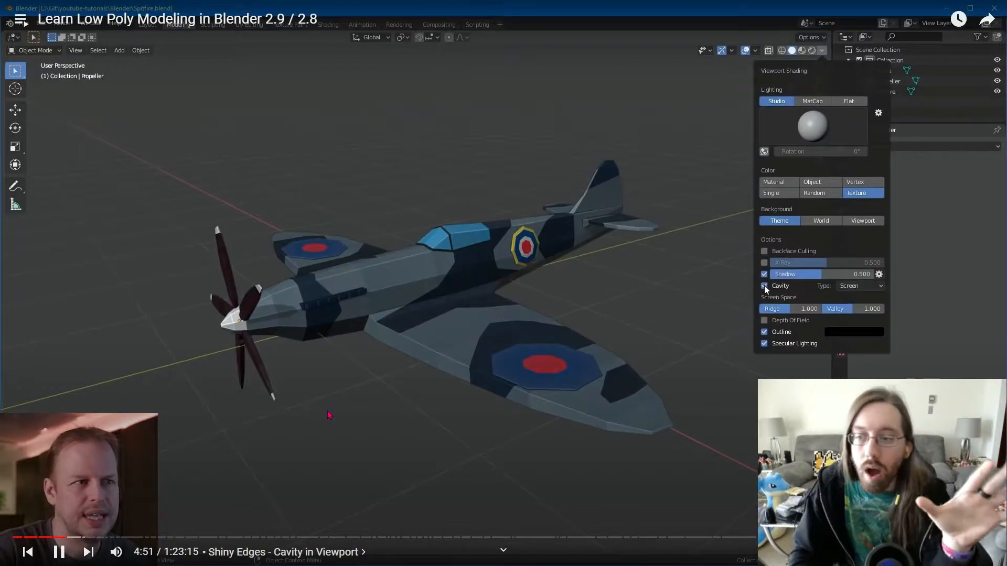
{"action": "left_click", "coordinate": [327, 420]}
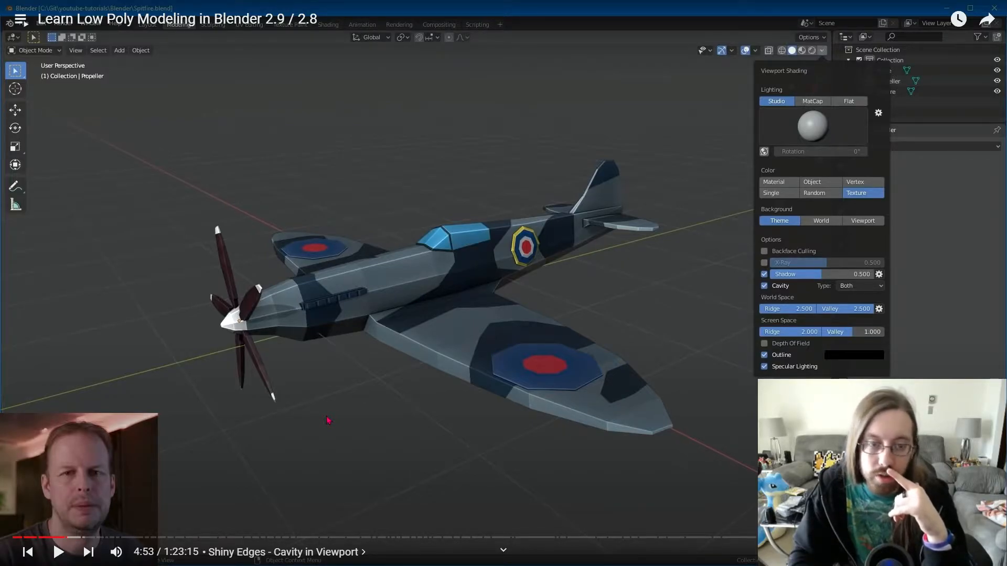
{"action": "left_click", "coordinate": [327, 420]}
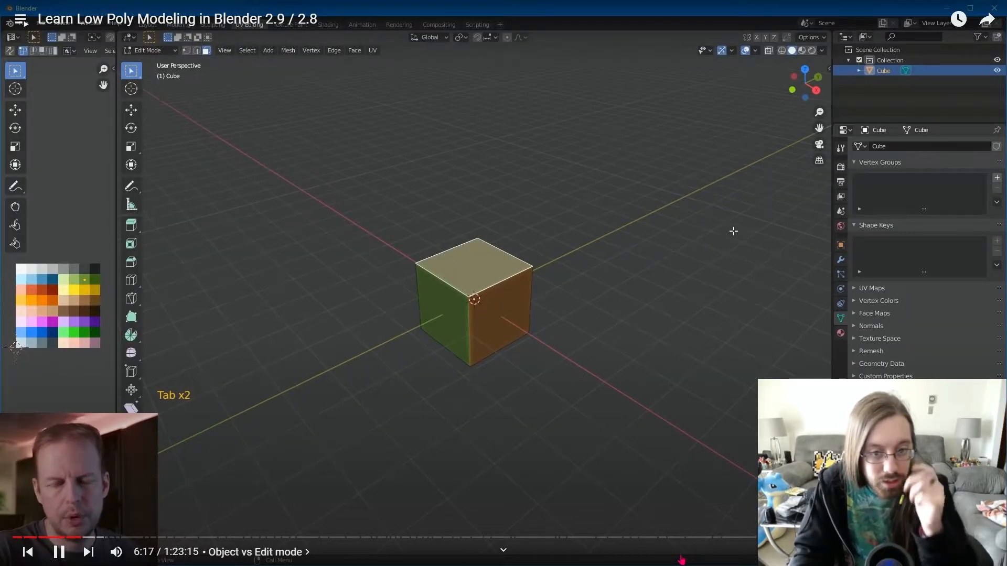
{"action": "left_click", "coordinate": [613, 267]}
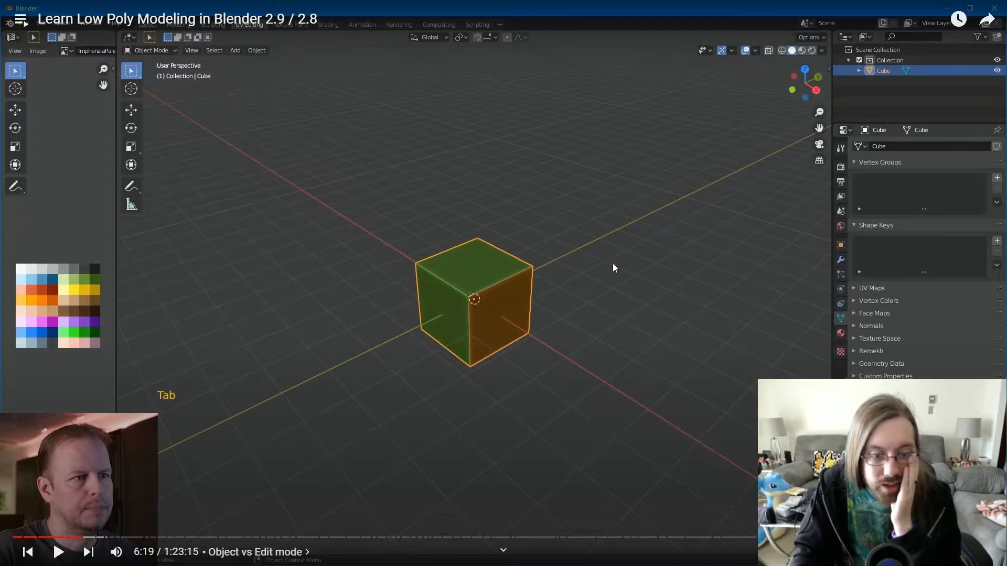
Step: Switch to Blender and examine the cavity shading on the default cube's edges from several angles
{"action": "key", "text": "alt+Tab"}
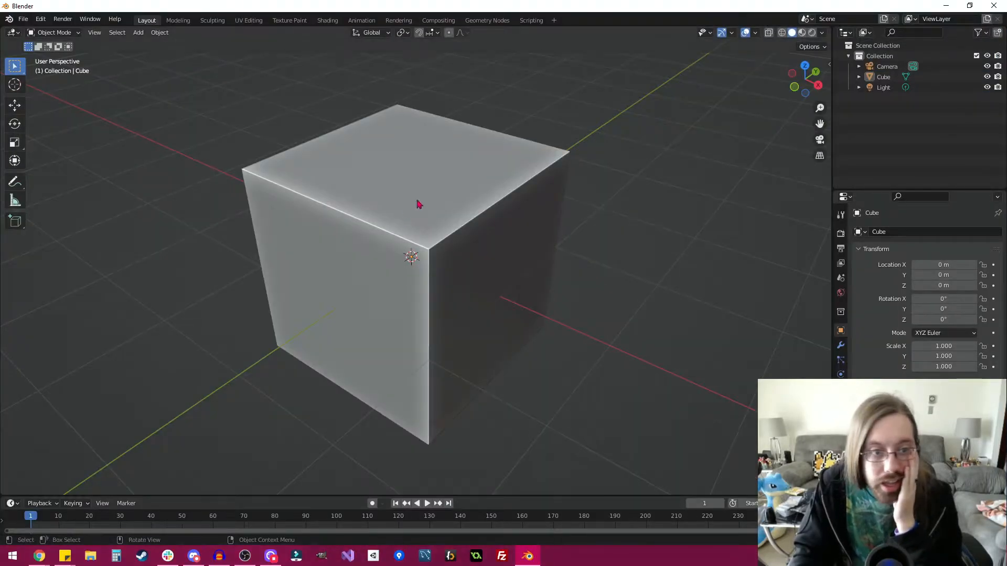
{"action": "middle_click_drag", "start_coordinate": [548, 241], "coordinate": [418, 229]}
{"action": "middle_click_drag", "start_coordinate": [445, 293], "coordinate": [407, 235]}
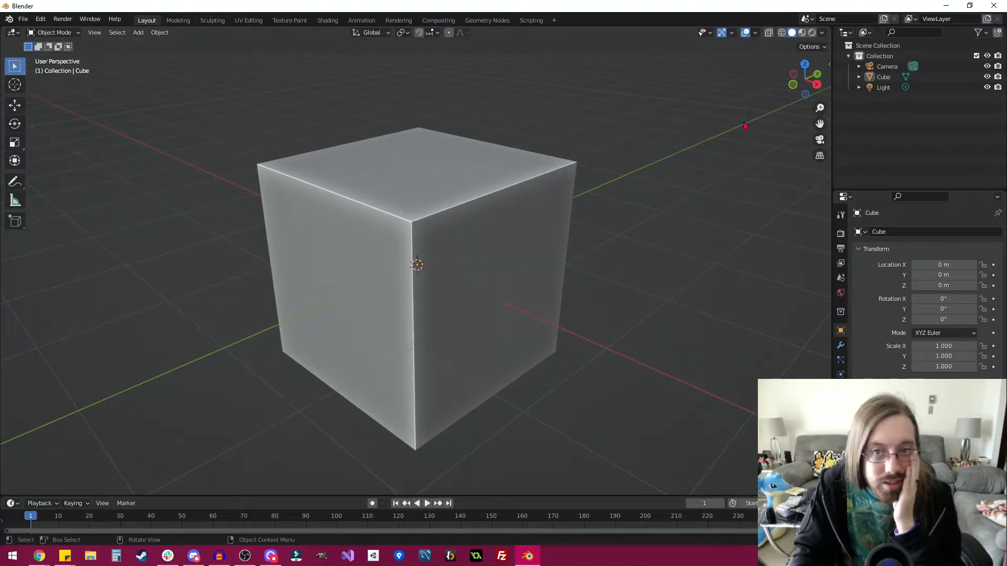
{"action": "middle_click_drag", "start_coordinate": [595, 144], "coordinate": [513, 180]}
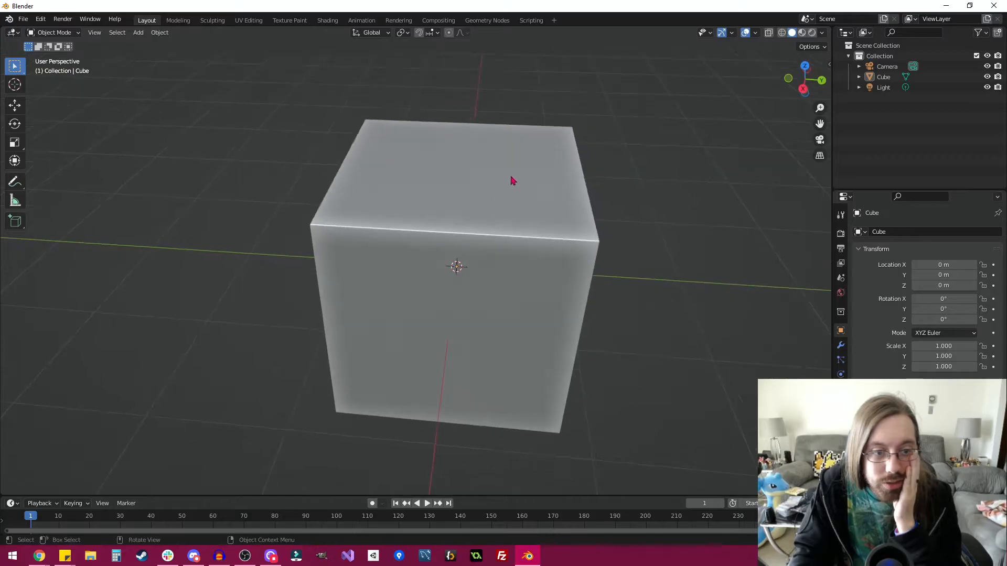
{"action": "middle_click_drag", "start_coordinate": [378, 282], "coordinate": [442, 276]}
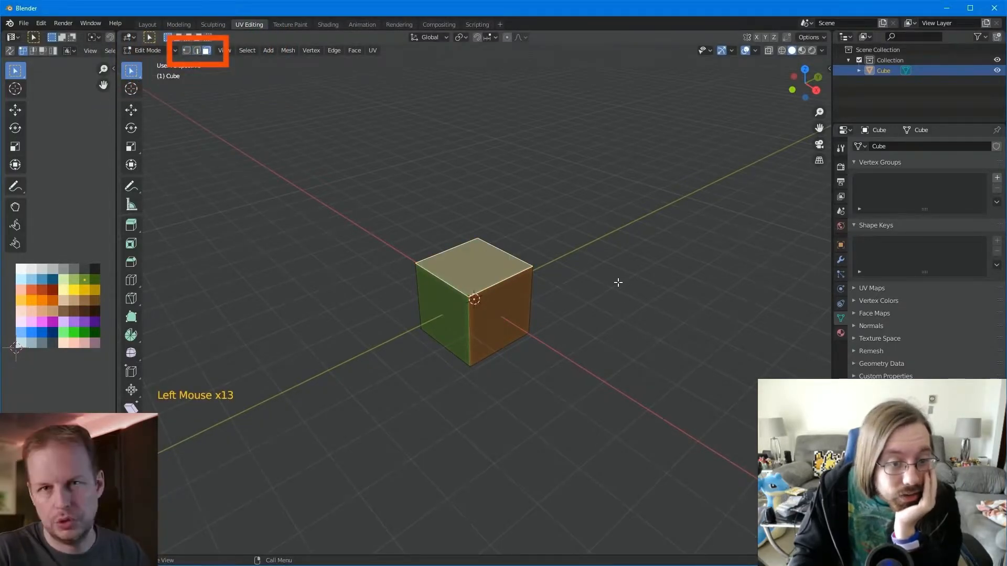
Step: Watch the tutorial video up to the Extrude chapter and check the tarantula reference photo
{"action": "mouse_move", "coordinate": [502, 315]}
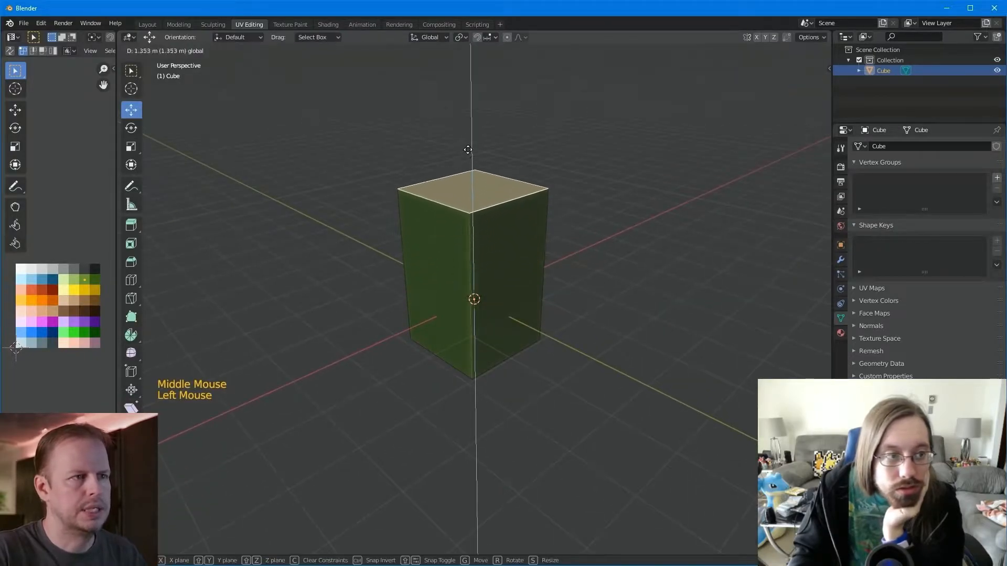
{"action": "mouse_move", "coordinate": [566, 380]}
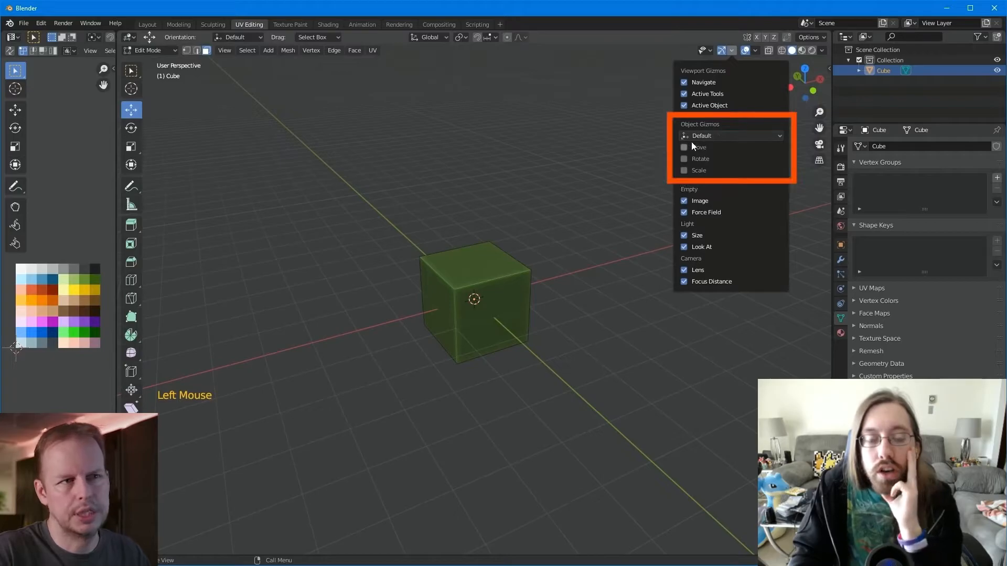
{"action": "mouse_move", "coordinate": [572, 363]}
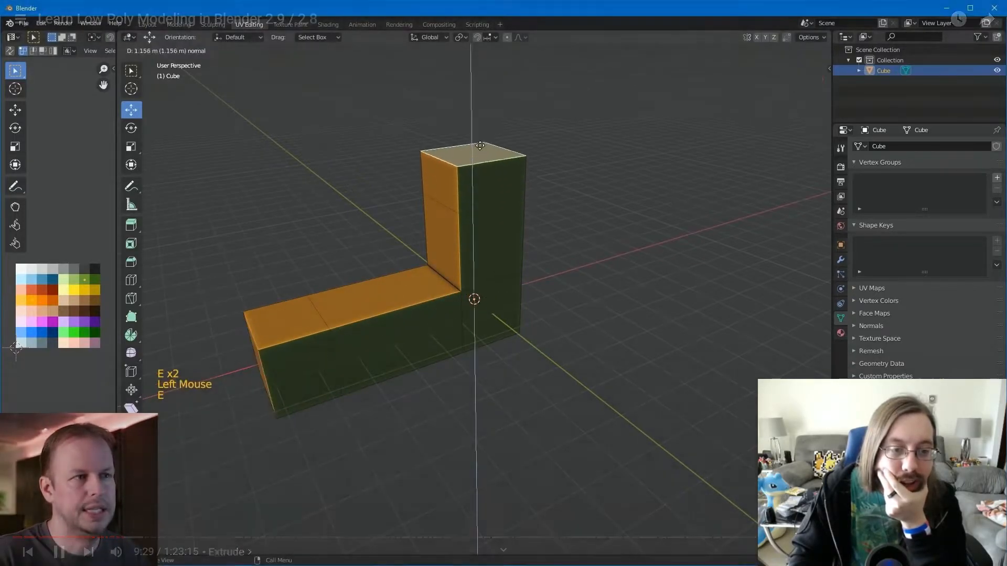
{"action": "left_click", "coordinate": [517, 289]}
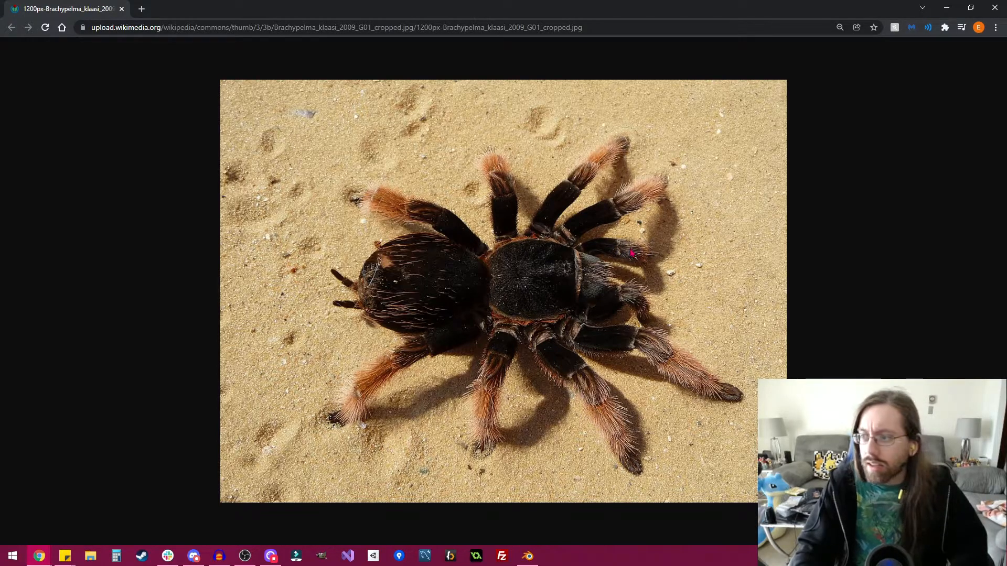
{"action": "left_click", "coordinate": [141, 9]}
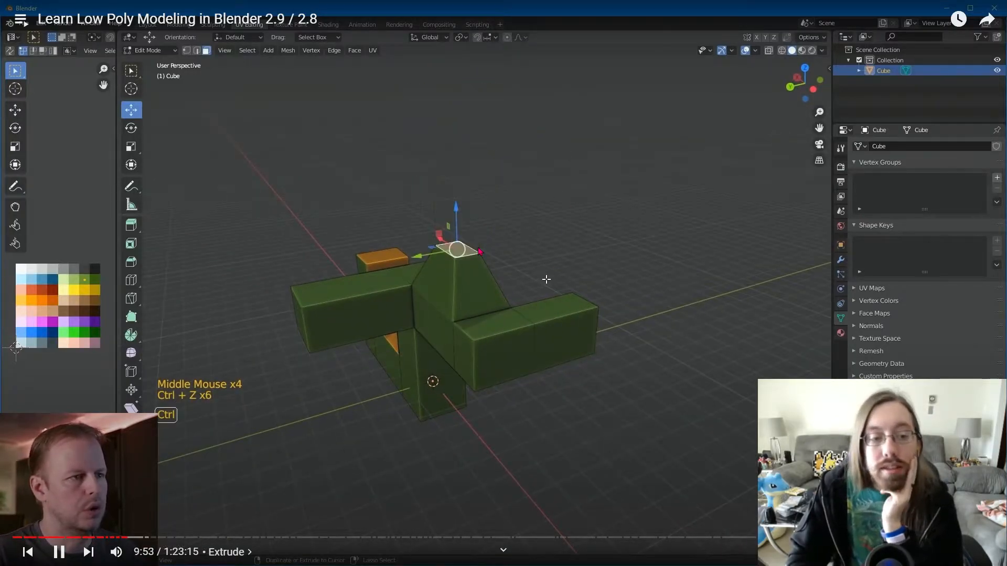
Step: Continue watching the tutorial's Extrude and Inset chapters and preview the upcoming chapters on the video timeline
{"action": "right_click", "coordinate": [479, 249]}
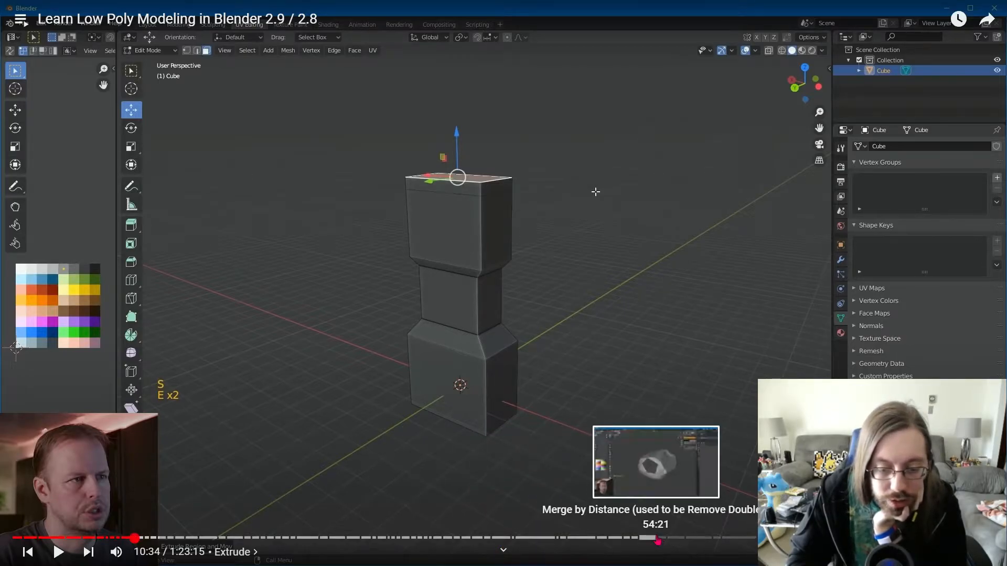
{"action": "right_click", "coordinate": [575, 429]}
{"action": "left_click", "coordinate": [533, 417]}
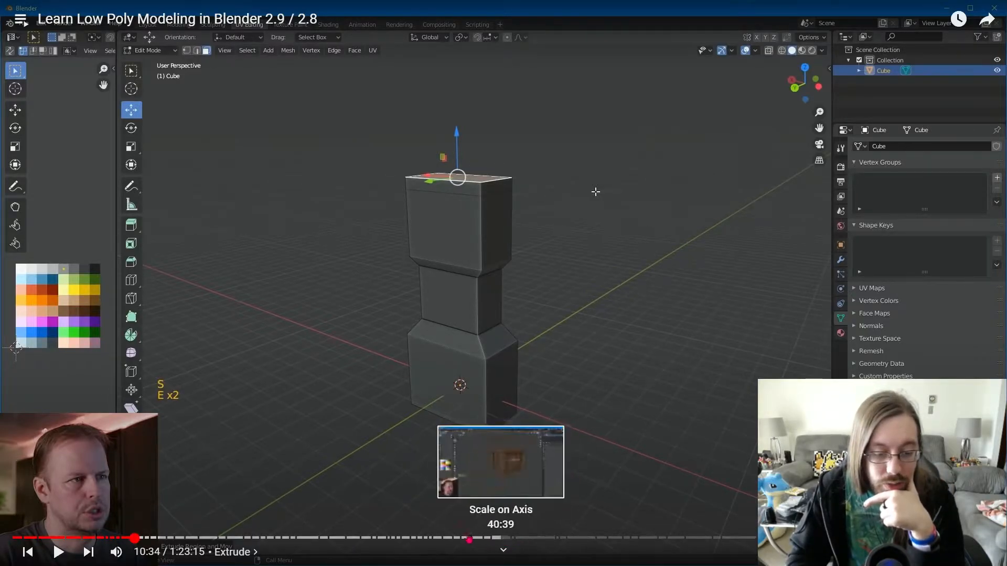
{"action": "key", "text": "space"}
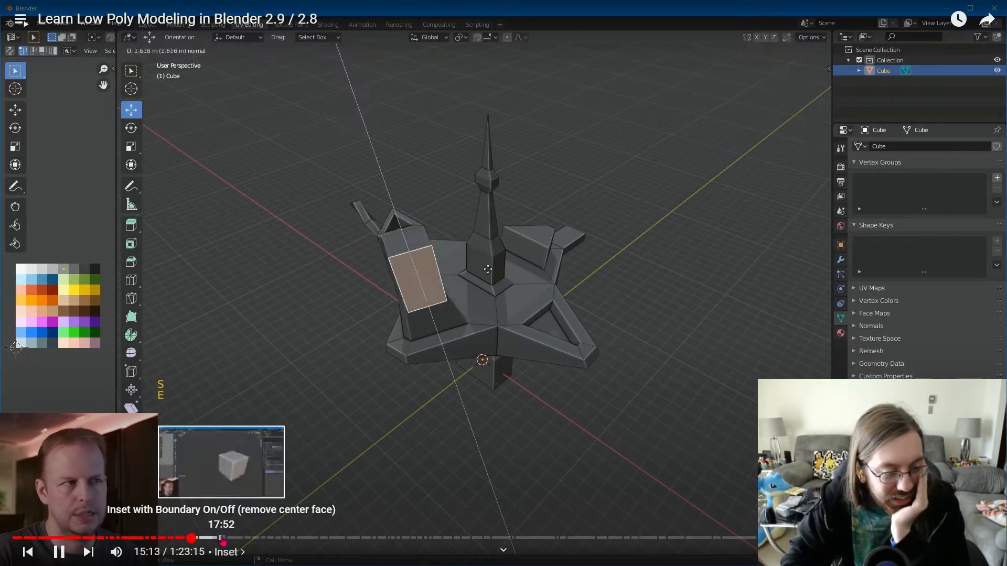
{"action": "left_click", "coordinate": [215, 539]}
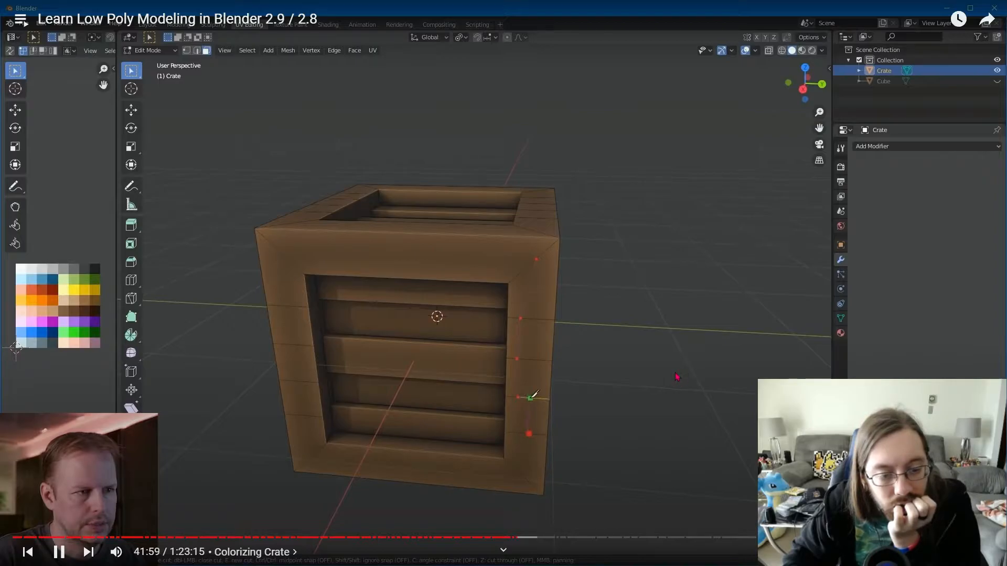
Step: Watch the Colorizing Crate chapter, pause the tutorial video and leave full-screen mode
{"action": "right_click", "coordinate": [677, 376]}
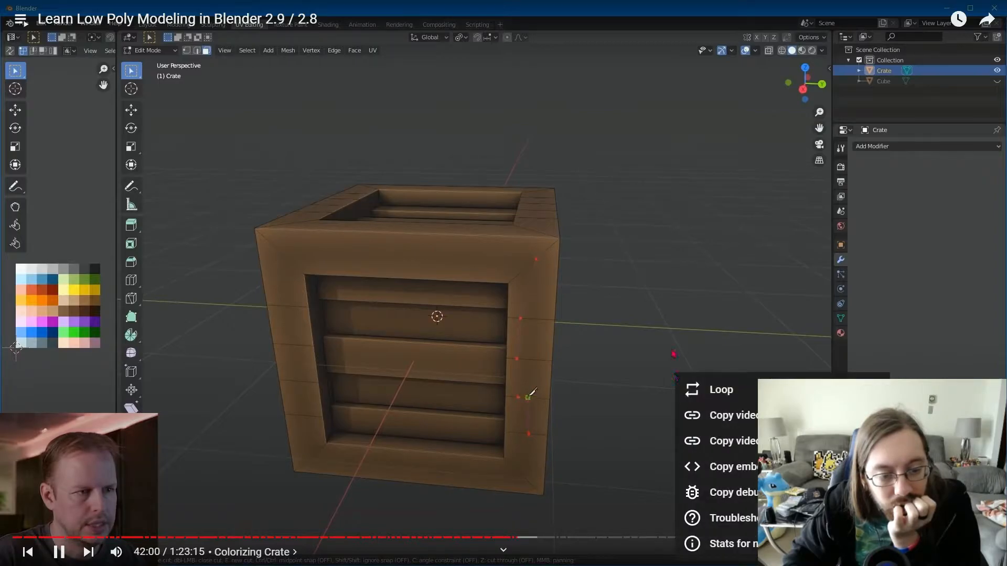
{"action": "left_click", "coordinate": [637, 557]}
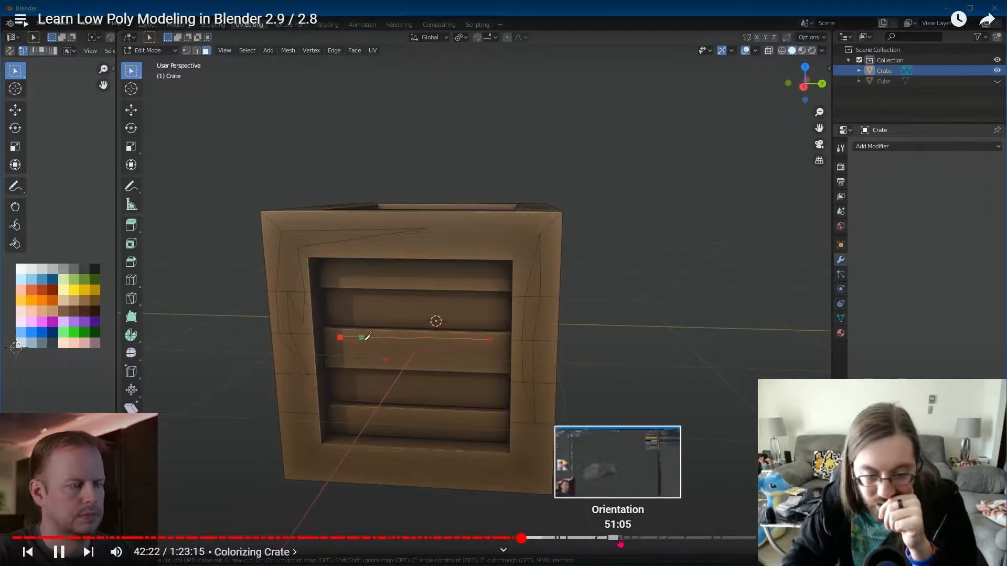
{"action": "left_click", "coordinate": [653, 416]}
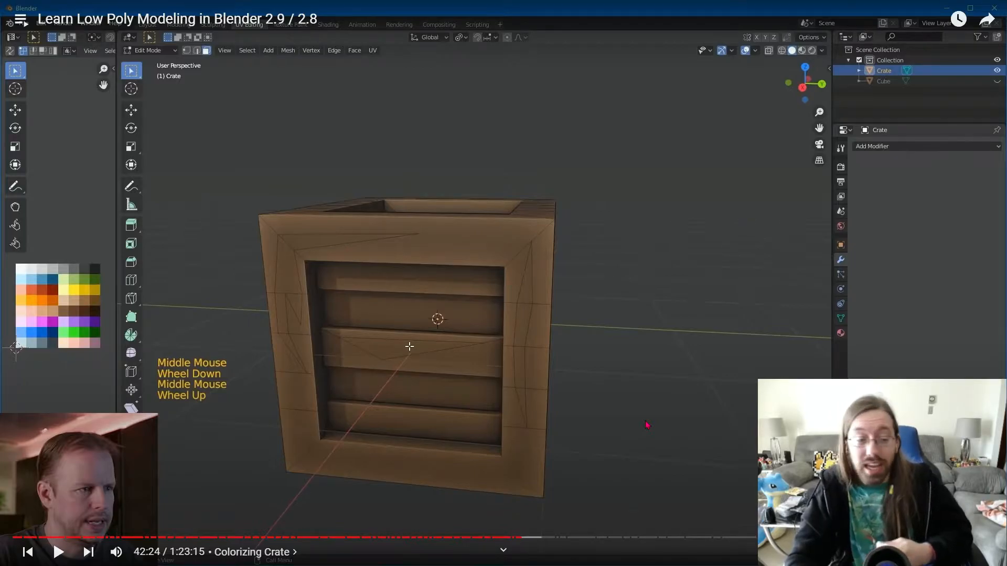
{"action": "key", "text": "Escape"}
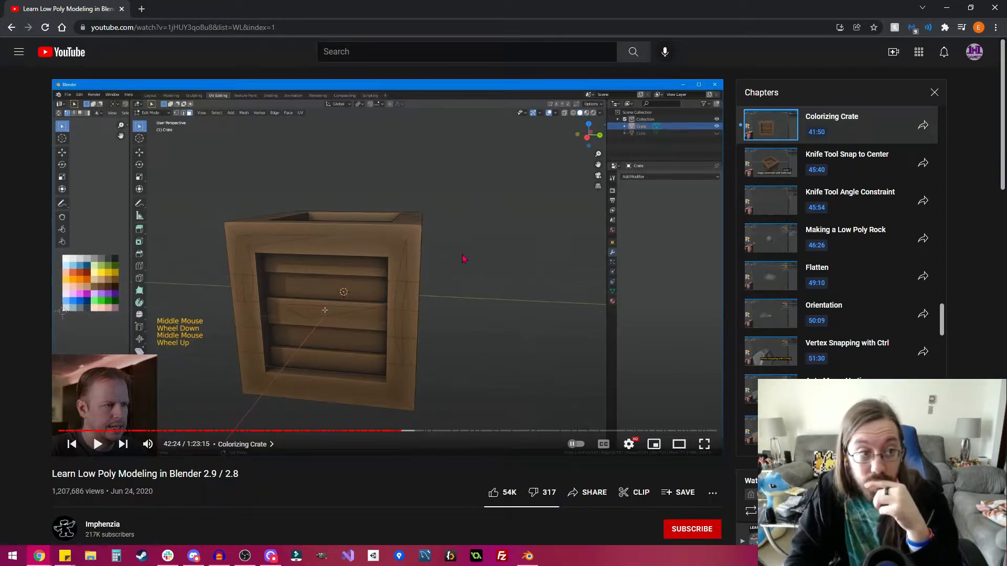
Step: Switch to Blender and delete the camera and light from the scene, leaving only the cube selected
{"action": "key", "text": "alt+Tab"}
{"action": "scroll", "coordinate": [555, 275], "scroll_direction": "down", "scroll_amount": 5}
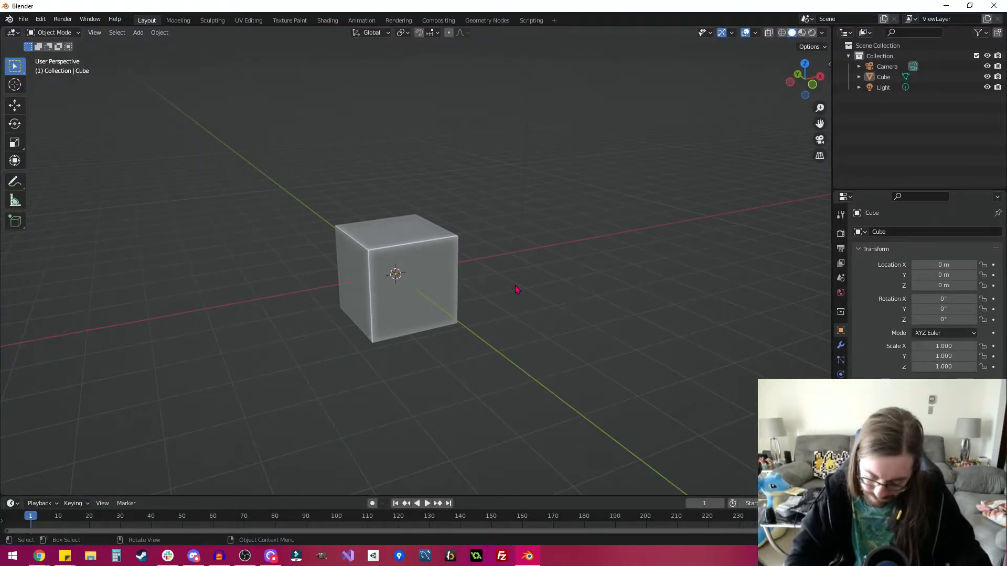
{"action": "middle_click_drag", "start_coordinate": [482, 301], "coordinate": [638, 321], "text": "shift"}
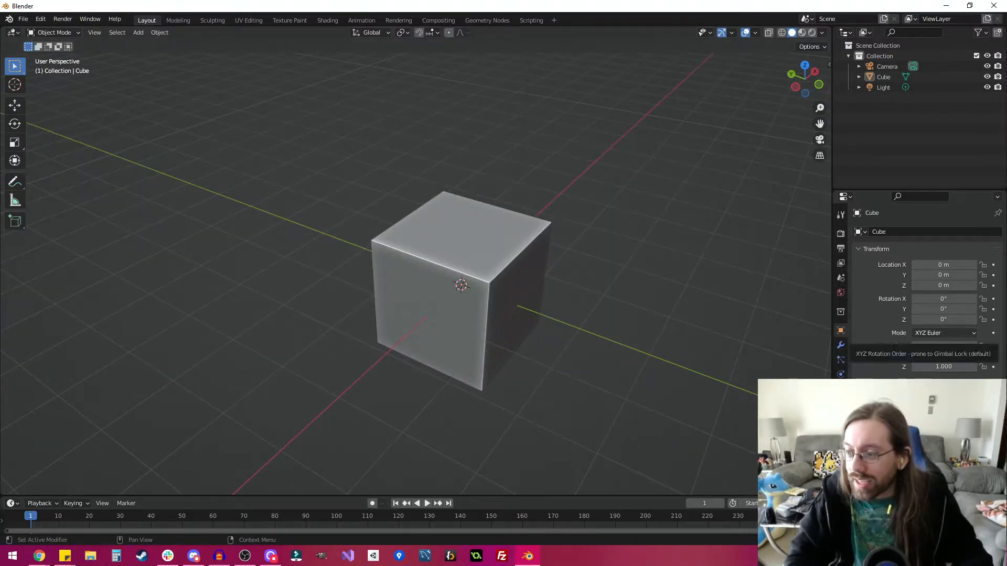
{"action": "middle_click_drag", "start_coordinate": [635, 251], "coordinate": [610, 225], "text": "shift"}
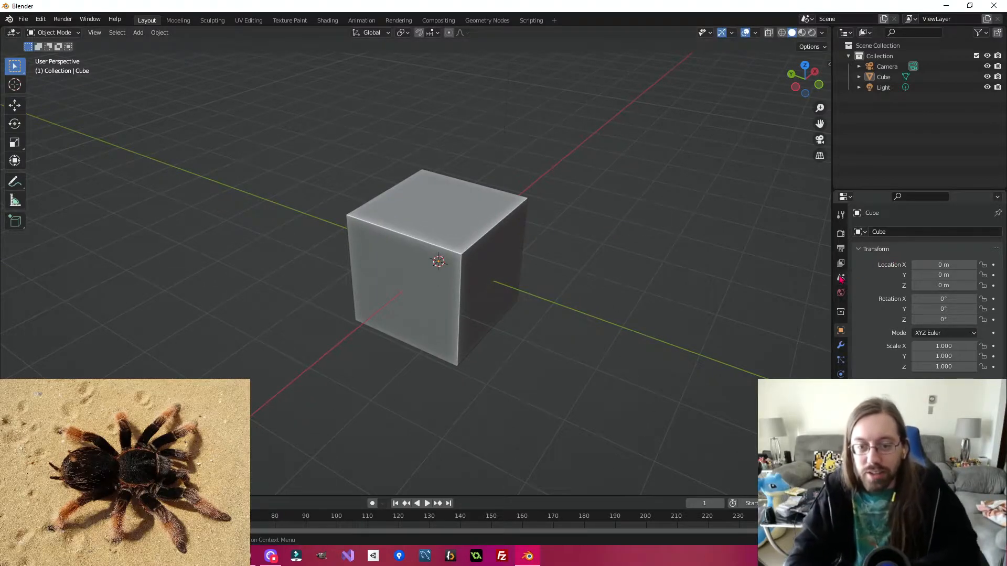
{"action": "middle_click_drag", "start_coordinate": [662, 260], "coordinate": [503, 252]}
{"action": "left_click", "coordinate": [500, 253]}
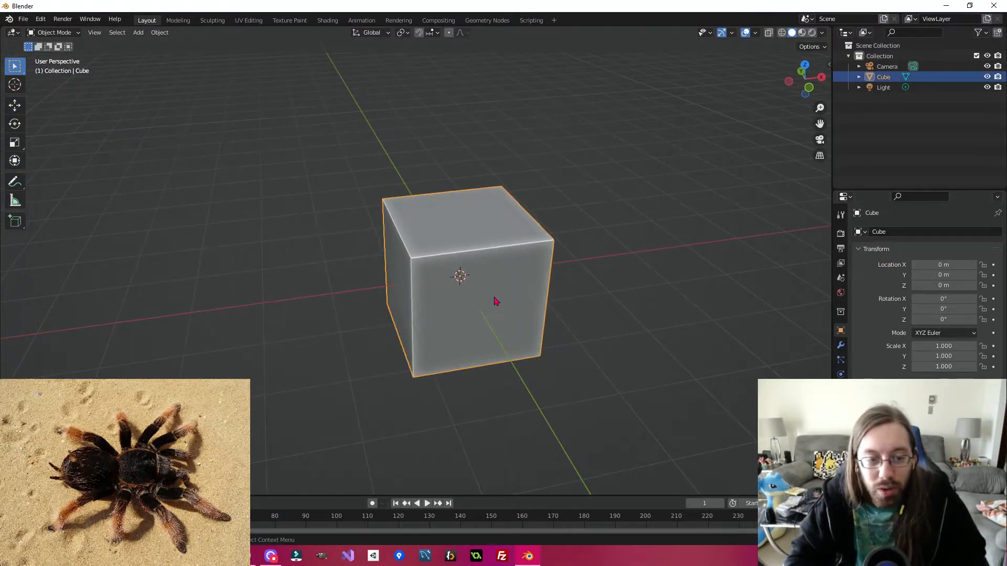
{"action": "left_click", "coordinate": [885, 68]}
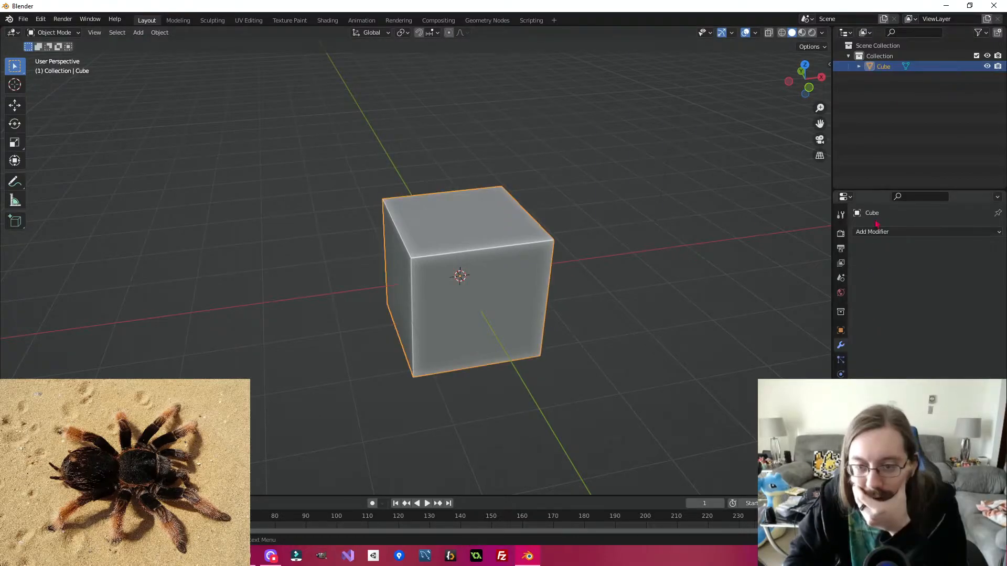
Step: Add a Mirror modifier to the cube, mirroring along the X axis
{"action": "left_click", "coordinate": [892, 234]}
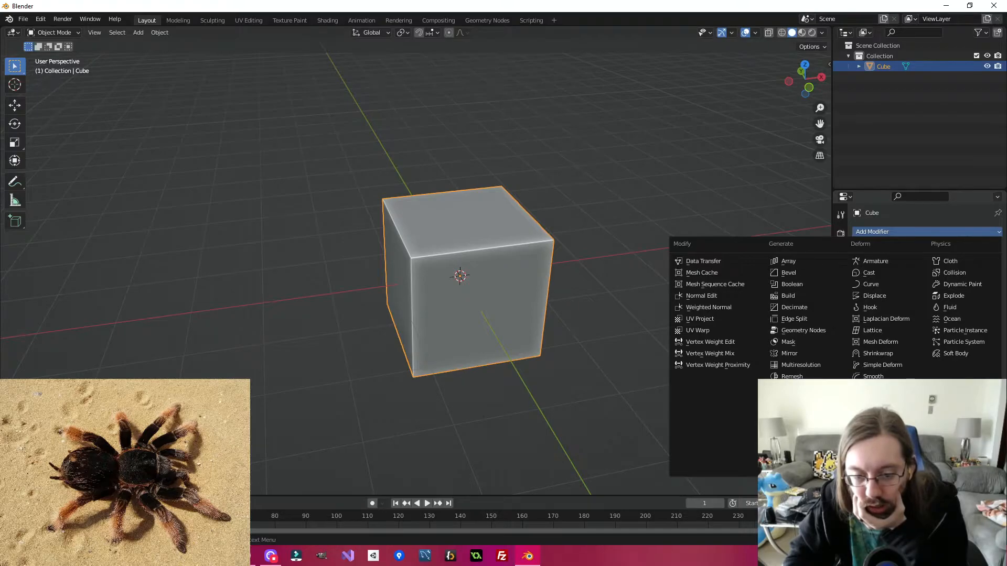
{"action": "left_click", "coordinate": [789, 354]}
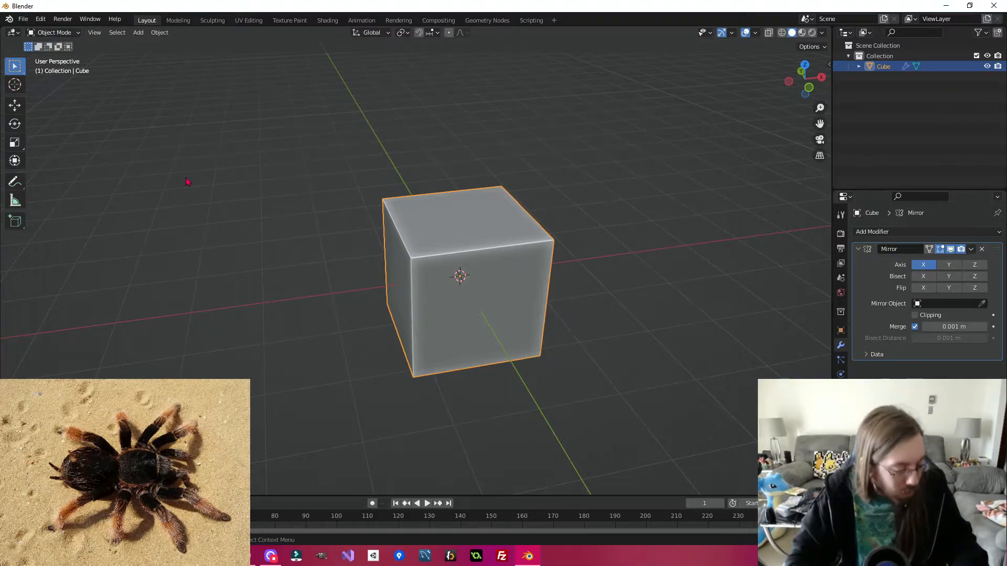
{"action": "key", "text": "space"}
{"action": "key", "text": "space"}
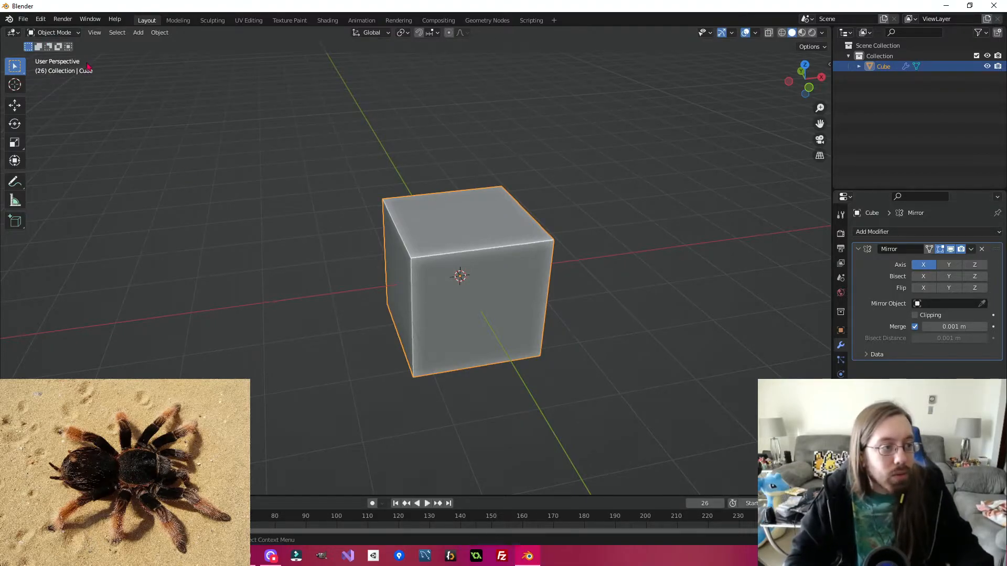
Step: Put the cube into Edit Mode with nothing selected and set the selection mode to faces
{"action": "left_click", "coordinate": [79, 33]}
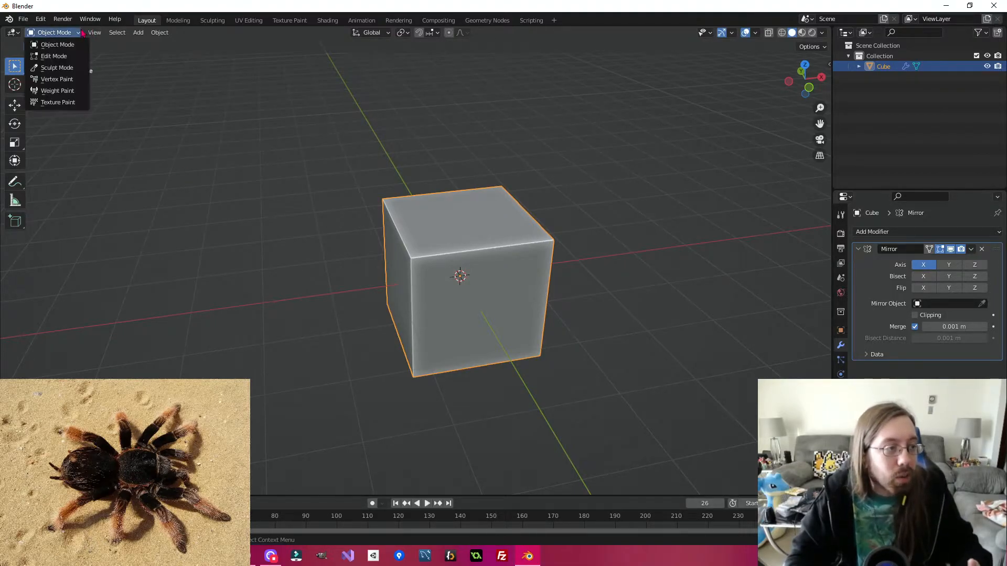
{"action": "left_click", "coordinate": [55, 56]}
{"action": "middle_click_drag", "start_coordinate": [383, 272], "coordinate": [309, 278]}
{"action": "key", "text": "alt+a"}
{"action": "key", "text": "3"}
Step: Try extruding the cube's side face outward along X to test the mirroring, and undo the extrusion
{"action": "left_click", "coordinate": [413, 286]}
{"action": "key", "text": "e"}
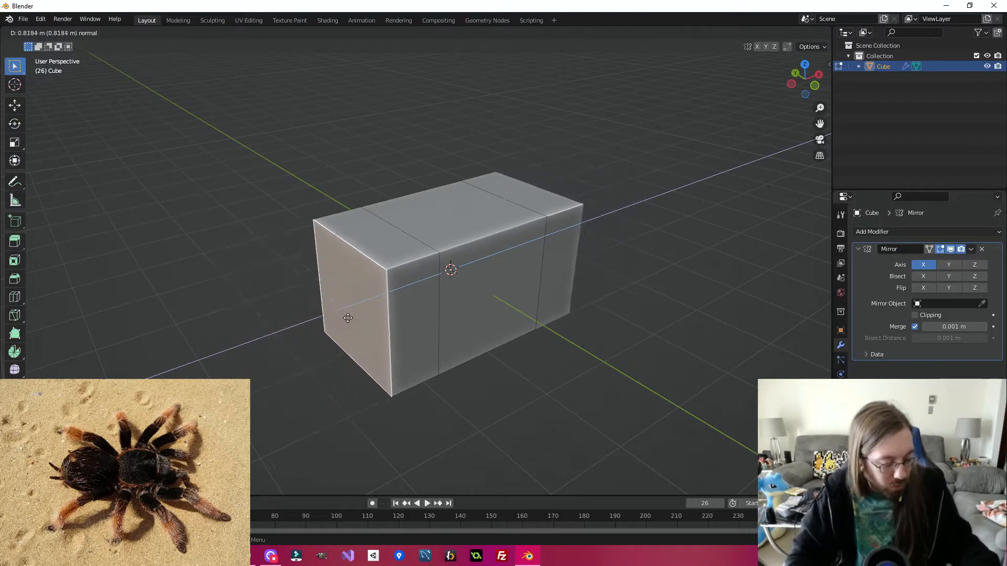
{"action": "left_click", "coordinate": [300, 319]}
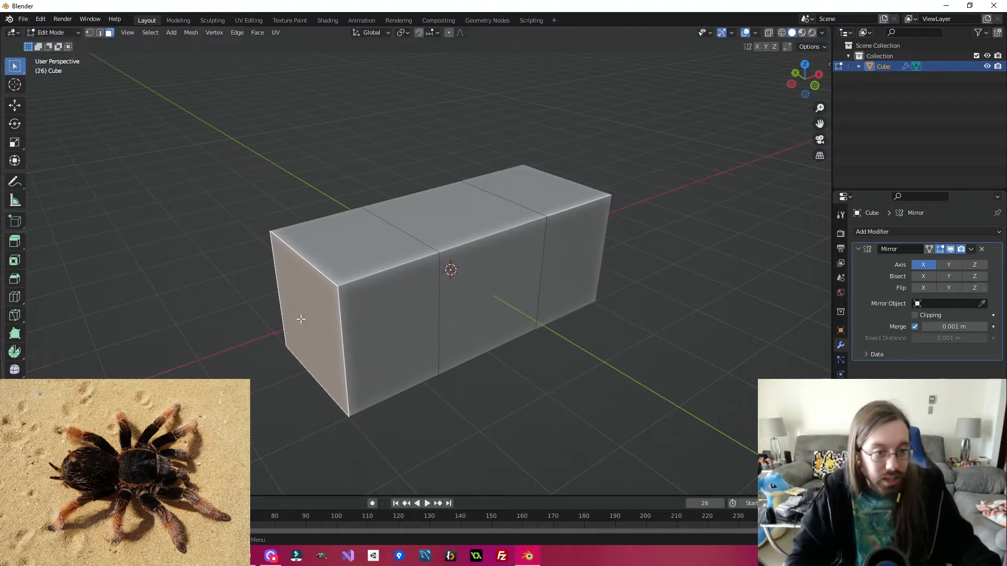
{"action": "key", "text": "ctrl+z"}
{"action": "middle_click_drag", "start_coordinate": [690, 252], "coordinate": [483, 340]}
{"action": "middle_click_drag", "start_coordinate": [402, 423], "coordinate": [556, 398]}
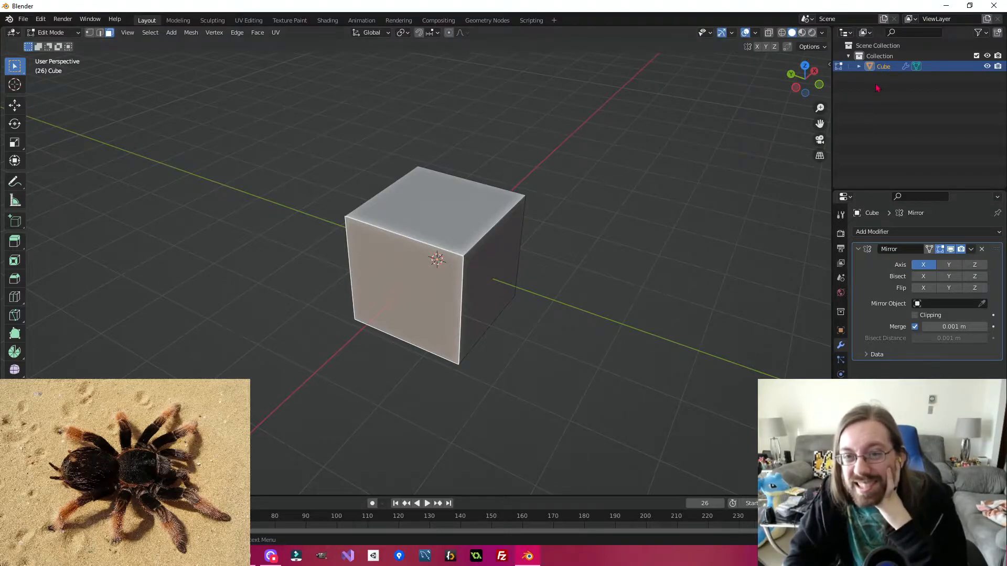
Step: Select the bottom face of the cube
{"action": "middle_click_drag", "start_coordinate": [608, 261], "coordinate": [582, 282]}
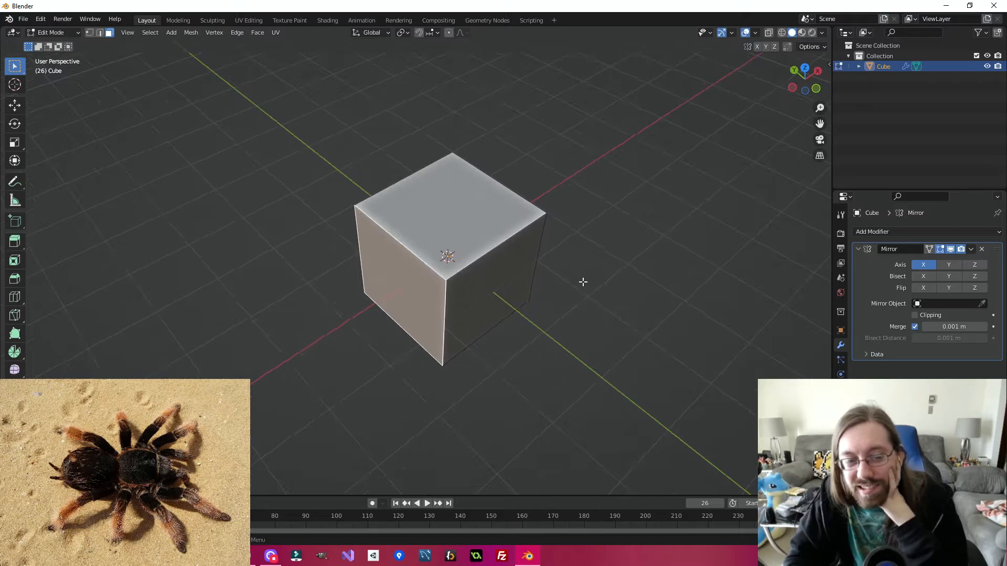
{"action": "middle_click_drag", "start_coordinate": [584, 321], "coordinate": [638, 271]}
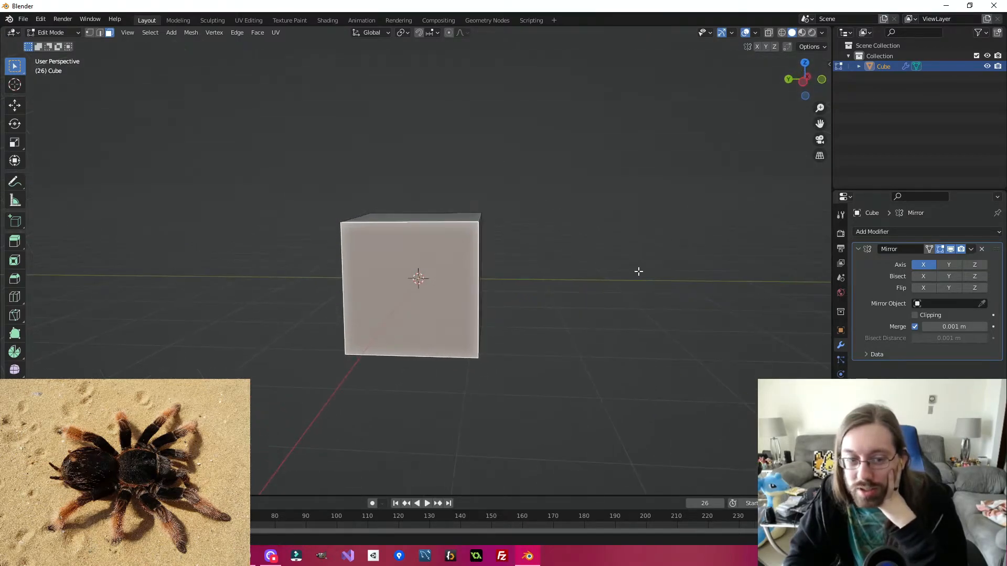
{"action": "middle_click_drag", "start_coordinate": [565, 261], "coordinate": [491, 295]}
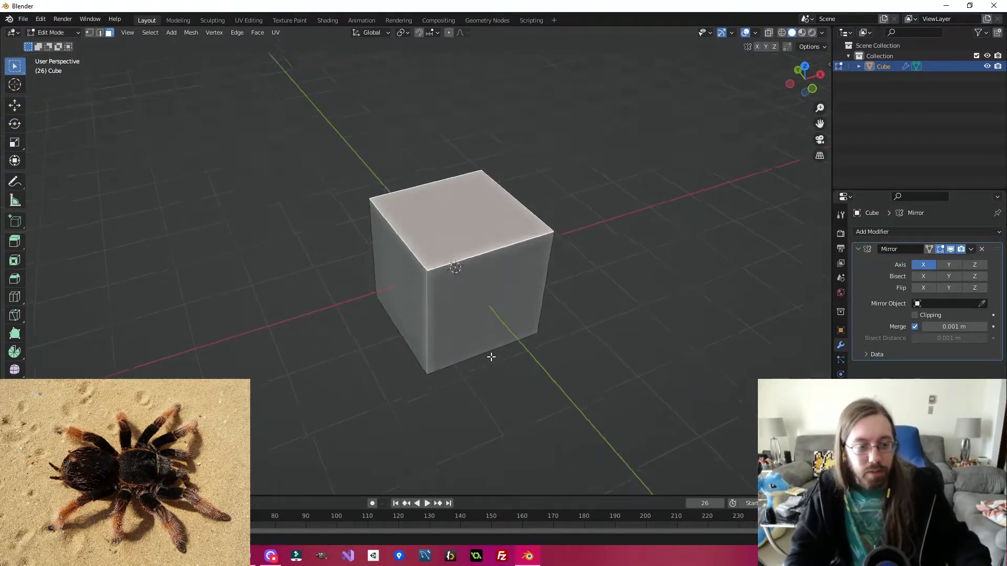
{"action": "middle_click_drag", "start_coordinate": [490, 367], "coordinate": [473, 308]}
{"action": "left_click", "coordinate": [458, 339]}
{"action": "middle_click_drag", "start_coordinate": [547, 303], "coordinate": [514, 407]}
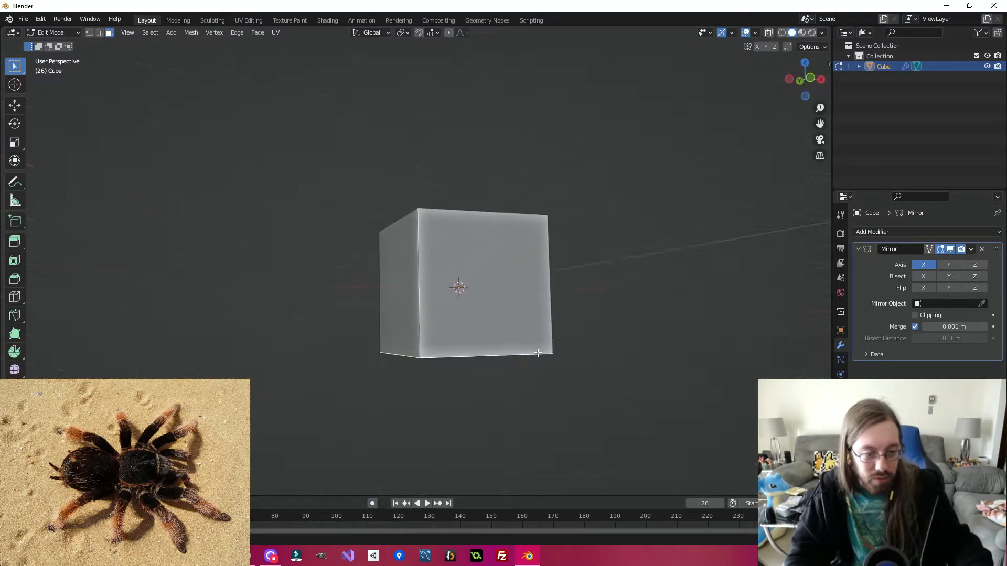
{"action": "key", "text": "e"}
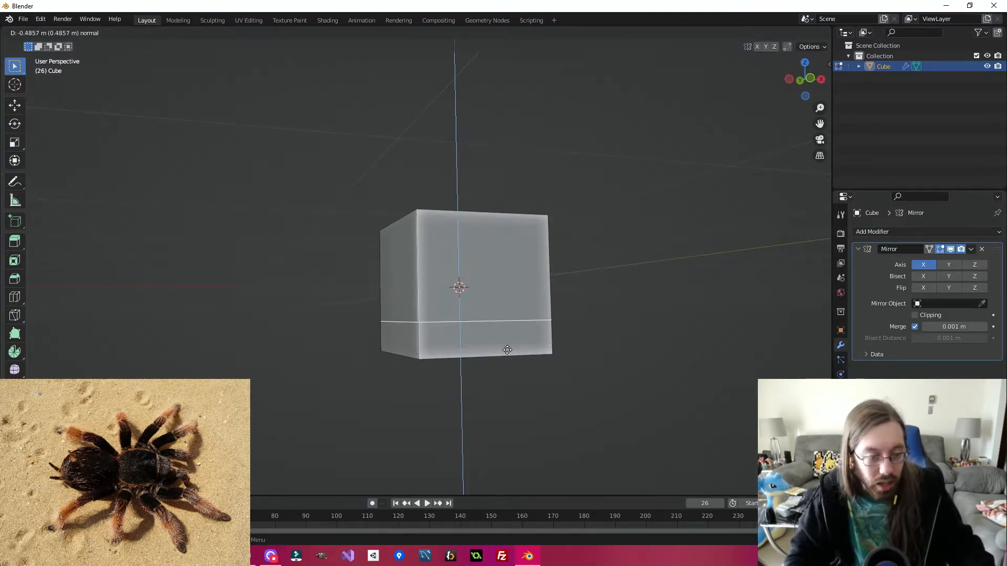
{"action": "right_click", "coordinate": [498, 414]}
Step: Show the Move gizmo in the viewport and raise the cube's bottom face along Z to about the origin
{"action": "middle_click_drag", "start_coordinate": [497, 366], "coordinate": [506, 386]}
{"action": "left_click", "coordinate": [731, 32]}
{"action": "left_click", "coordinate": [698, 138]}
{"action": "left_click_drag", "start_coordinate": [455, 296], "coordinate": [459, 247]}
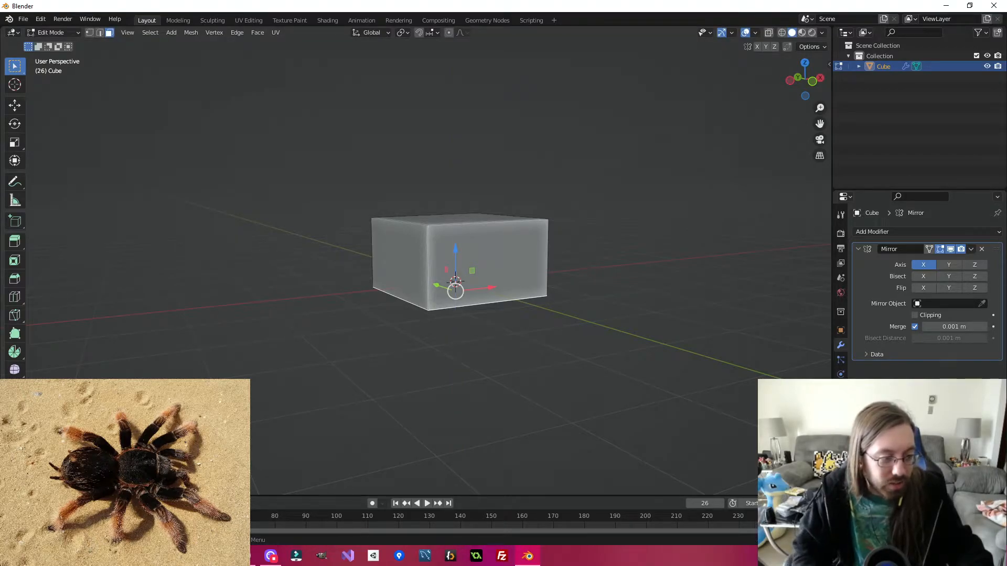
Step: Undo the raising of the bottom face to compare with the full cube, and restore the half-height box
{"action": "key", "text": "ctrl+z"}
{"action": "middle_click_drag", "start_coordinate": [450, 379], "coordinate": [451, 365]}
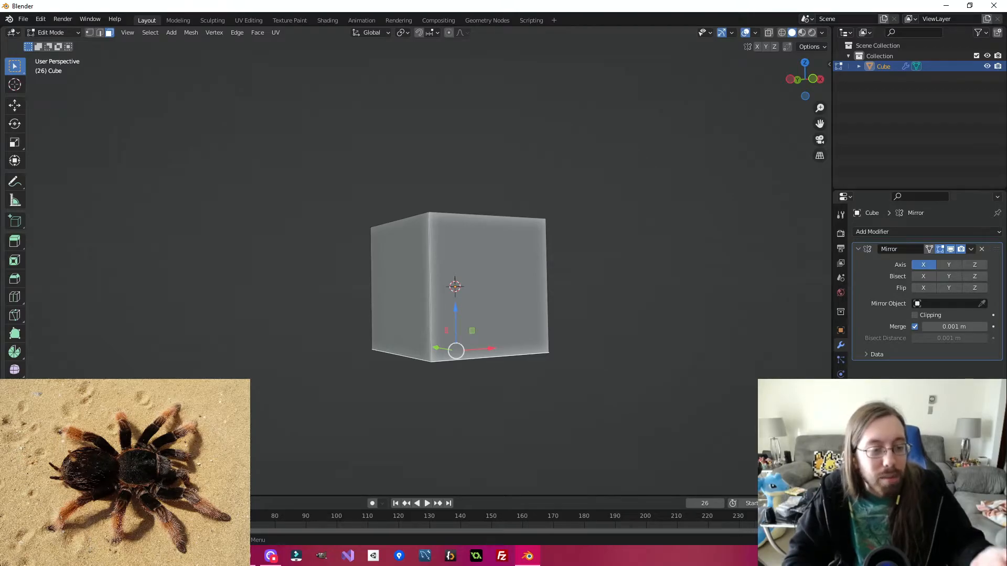
{"action": "middle_click_drag", "start_coordinate": [396, 429], "coordinate": [394, 441]}
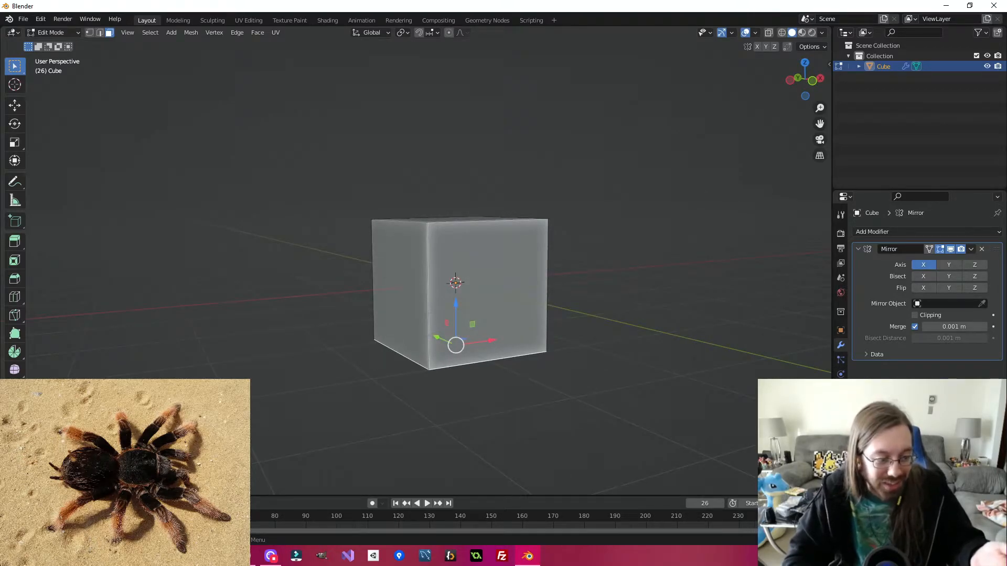
{"action": "key", "text": "ctrl+z"}
{"action": "middle_click_drag", "start_coordinate": [356, 364], "coordinate": [425, 386]}
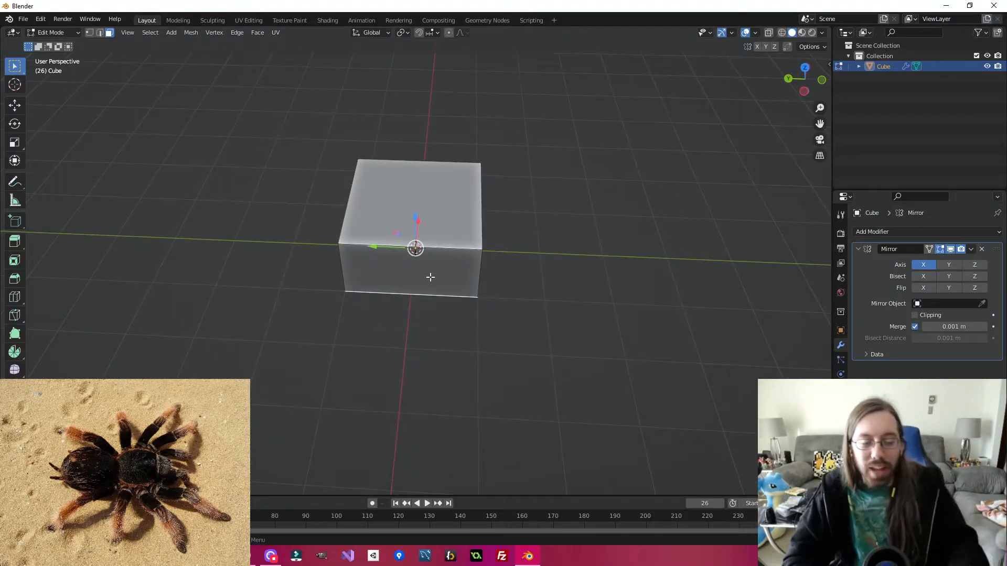
{"action": "middle_click_drag", "start_coordinate": [539, 348], "coordinate": [510, 337]}
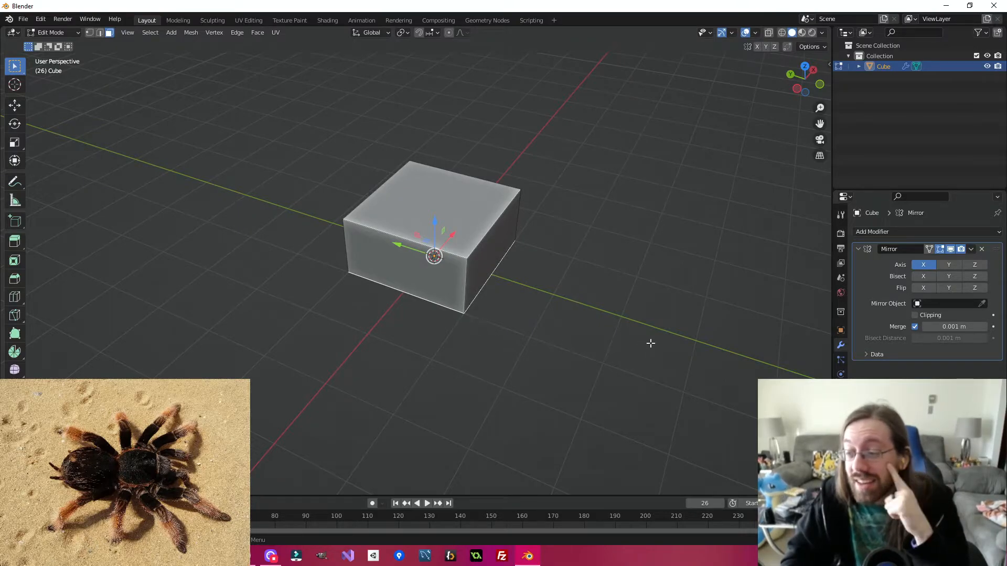
{"action": "middle_click_drag", "start_coordinate": [632, 339], "coordinate": [536, 360]}
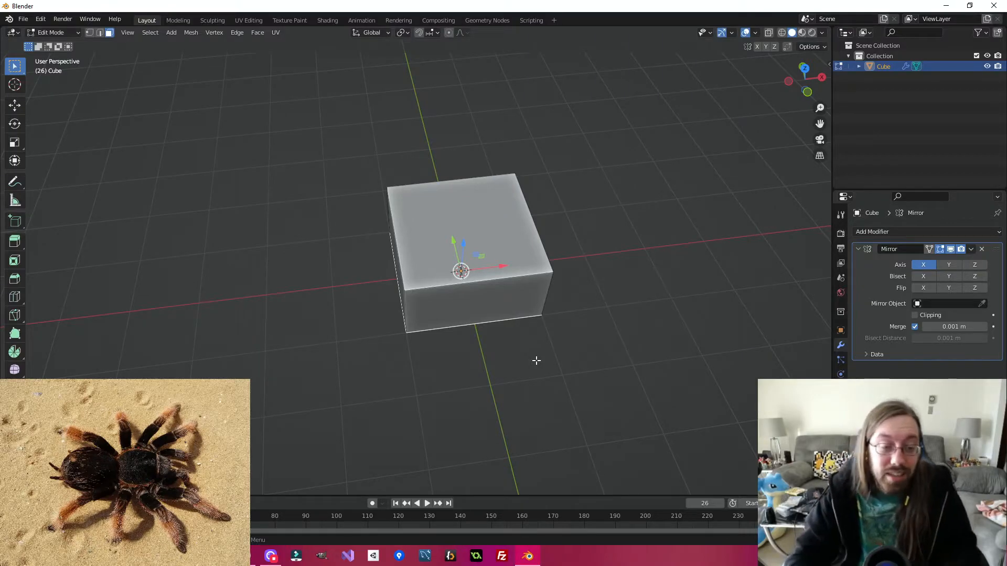
{"action": "middle_click_drag", "start_coordinate": [535, 360], "coordinate": [563, 358]}
{"action": "key", "text": "r"}
{"action": "right_click", "coordinate": [532, 263]}
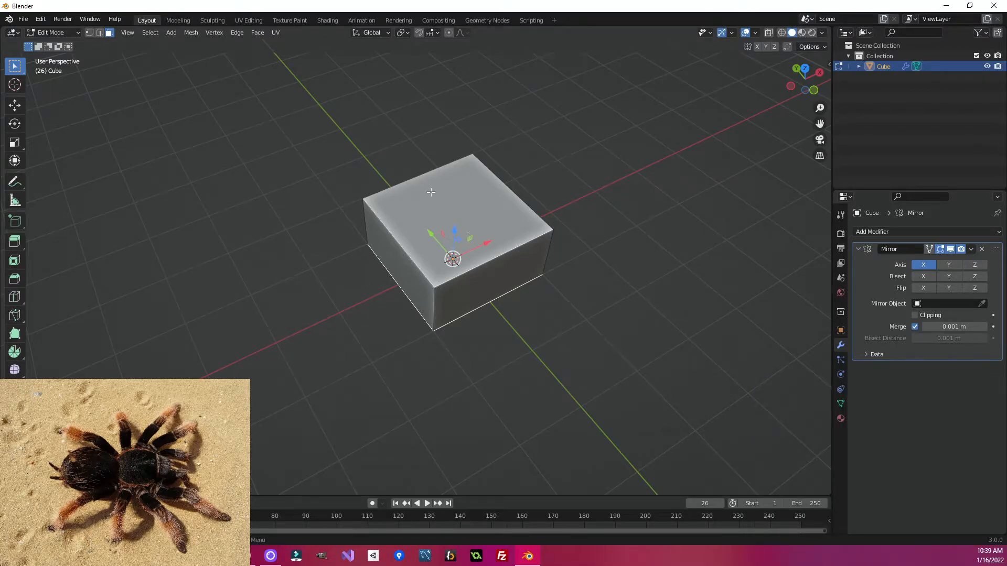
Step: Select the box's top face and divide the box with parallel loop cuts spaced along the Y axis
{"action": "left_click", "coordinate": [448, 204]}
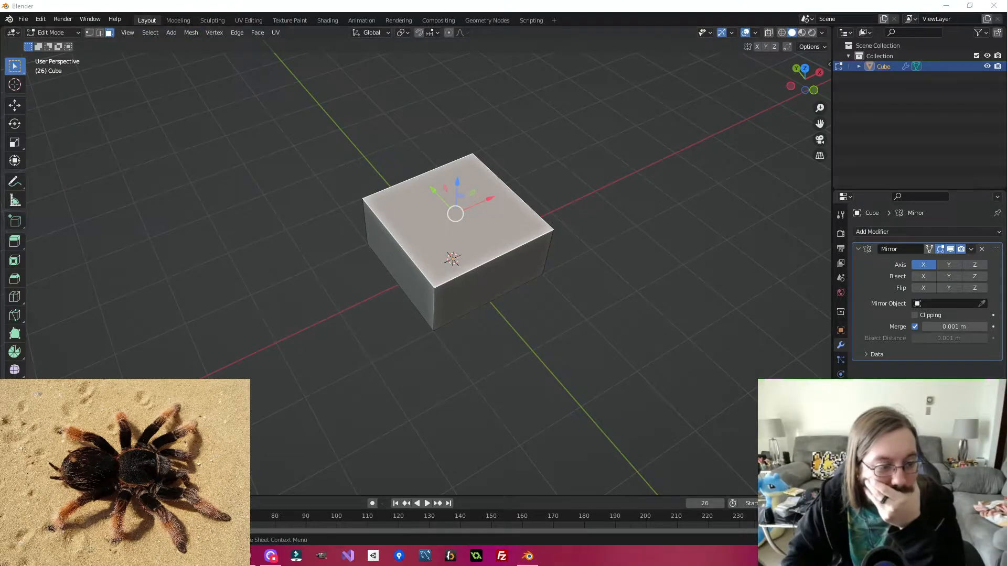
{"action": "key", "text": "alt+Tab"}
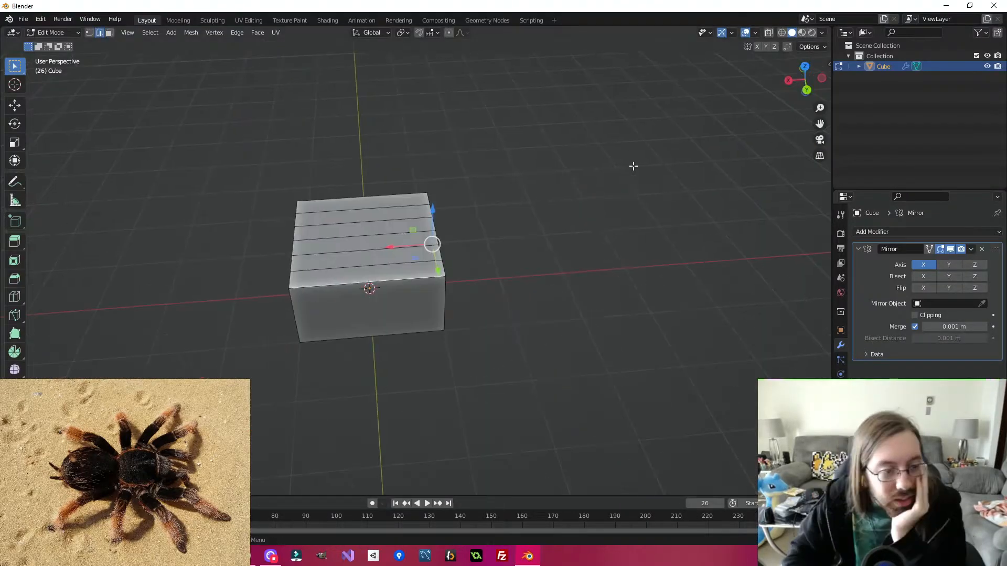
Step: Switch back to face selection and select the box's end face on the positive Y side
{"action": "middle_click_drag", "start_coordinate": [634, 164], "coordinate": [483, 229]}
{"action": "left_click", "coordinate": [361, 302]}
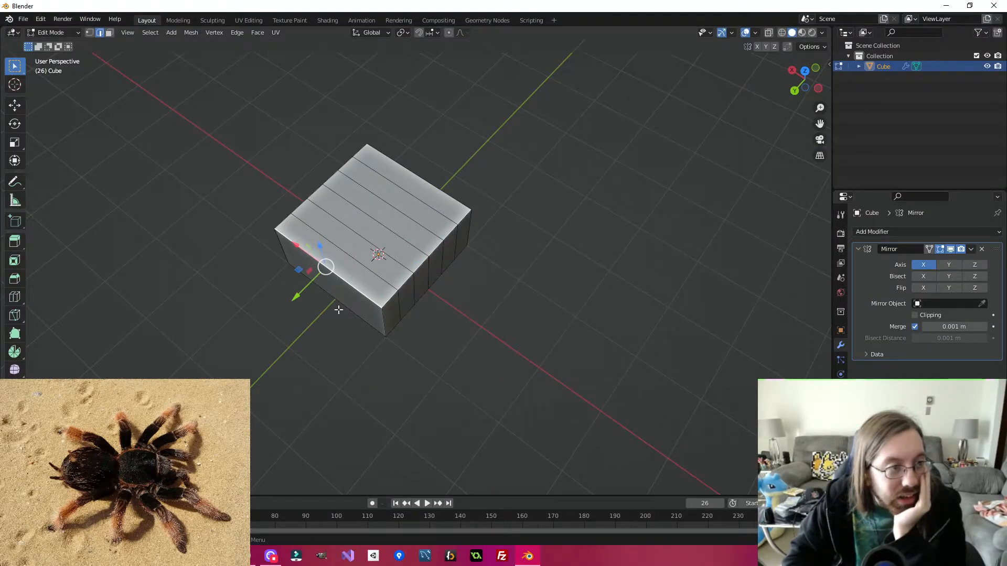
{"action": "left_click", "coordinate": [110, 32]}
{"action": "left_click", "coordinate": [342, 303]}
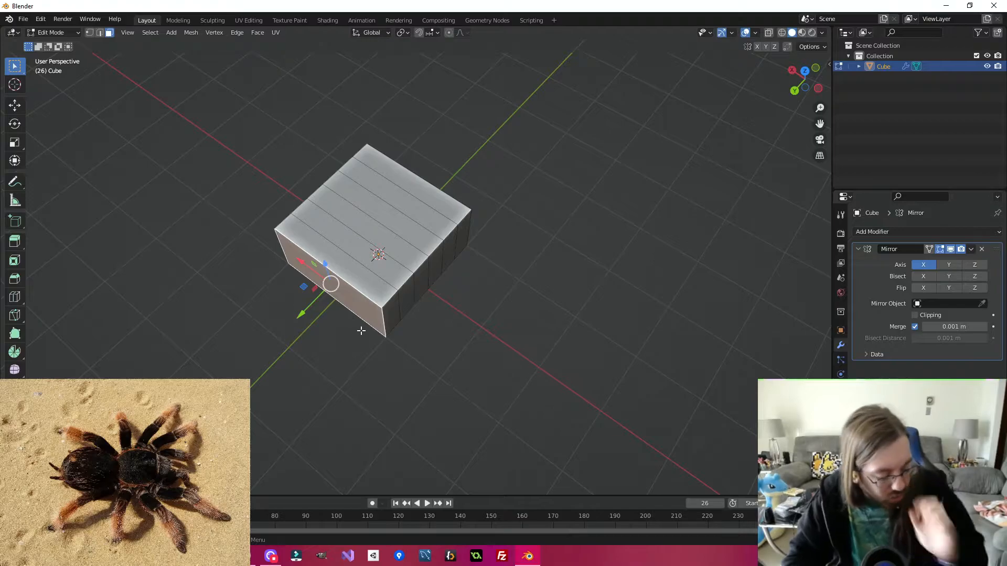
Step: Try scaling down the selected end face, testing an X-only constraint before scaling it uniformly
{"action": "key", "text": "s"}
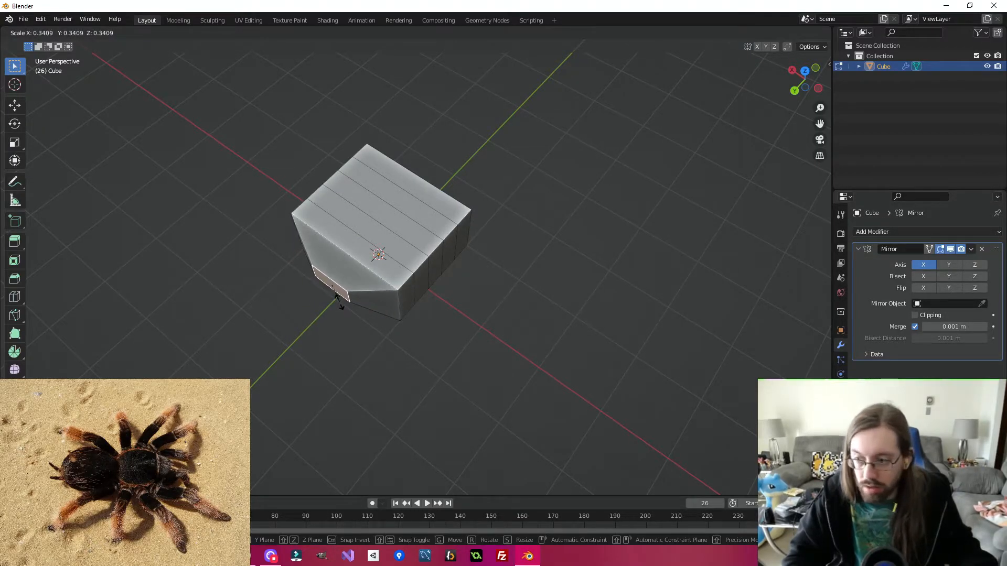
{"action": "key", "text": "x"}
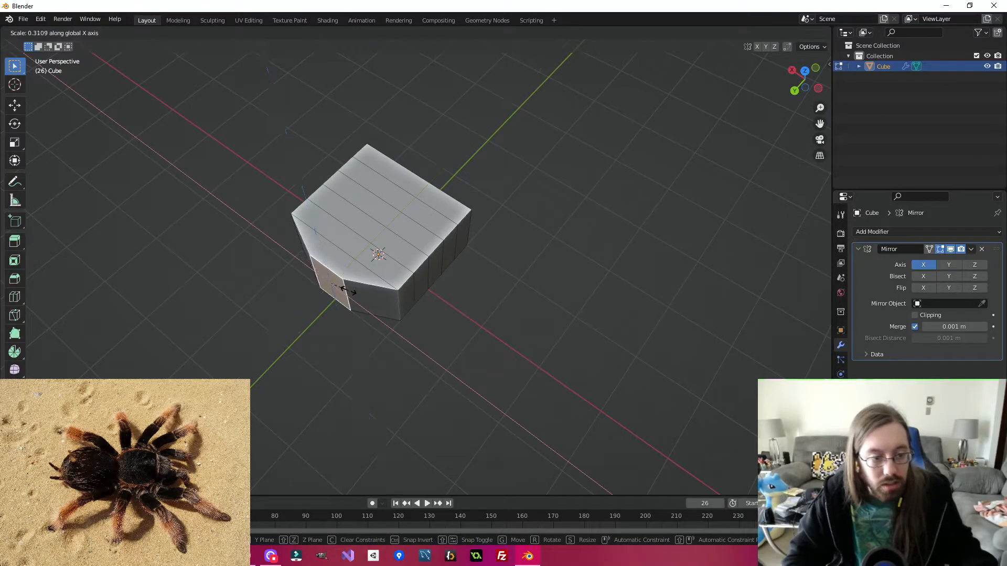
{"action": "key", "text": "x"}
{"action": "key", "text": "x"}
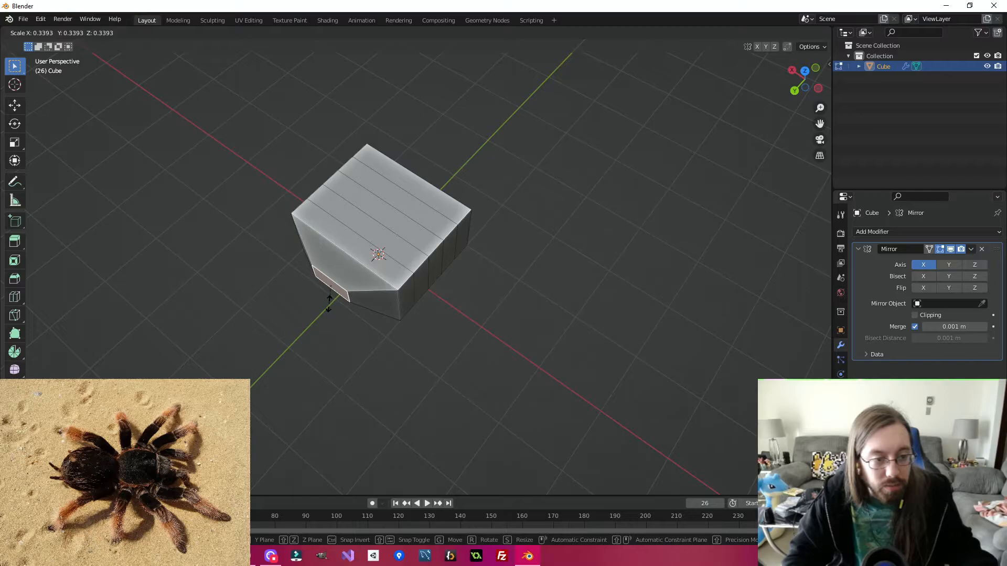
{"action": "left_click", "coordinate": [333, 330]}
Step: Try scaling the opposite end face on the negative Y side, and undo the end face scaling
{"action": "middle_click_drag", "start_coordinate": [338, 358], "coordinate": [351, 254]}
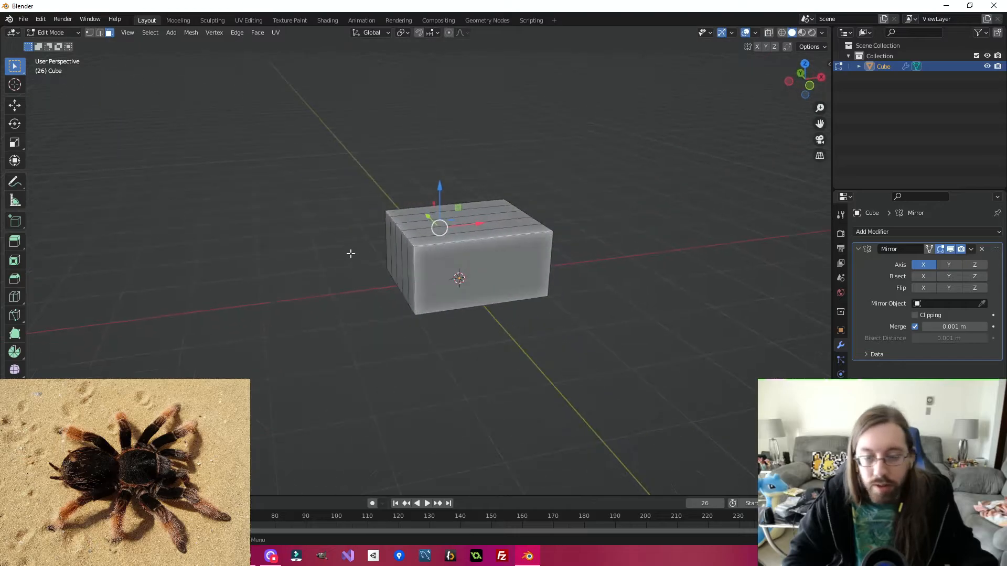
{"action": "left_click", "coordinate": [511, 283]}
{"action": "key", "text": "s"}
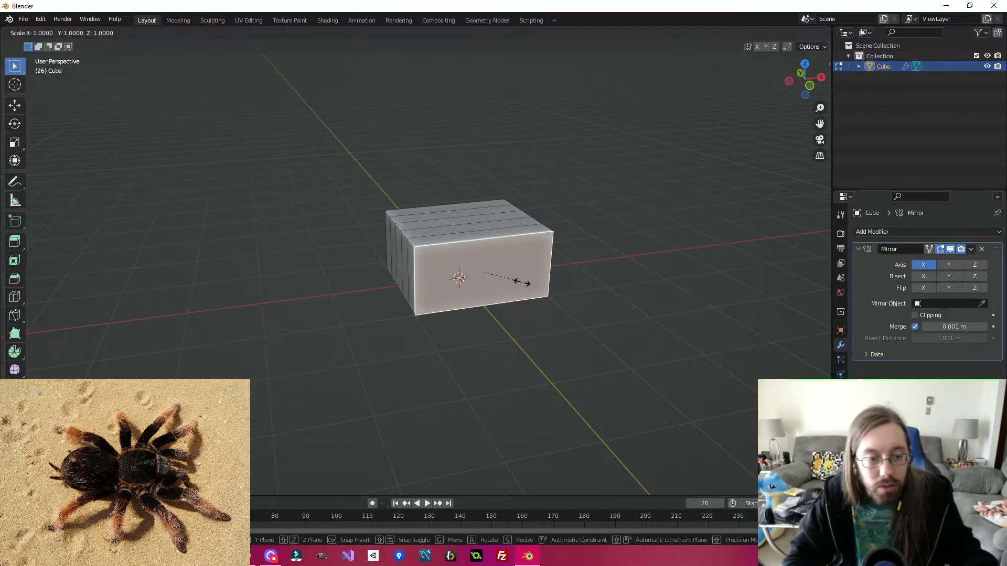
{"action": "left_click", "coordinate": [498, 277]}
{"action": "middle_click_drag", "start_coordinate": [360, 366], "coordinate": [461, 292]}
{"action": "key", "text": "ctrl+z"}
Step: Select both opposite end faces of the box together and try scaling them
{"action": "left_click", "coordinate": [488, 264], "text": "alt"}
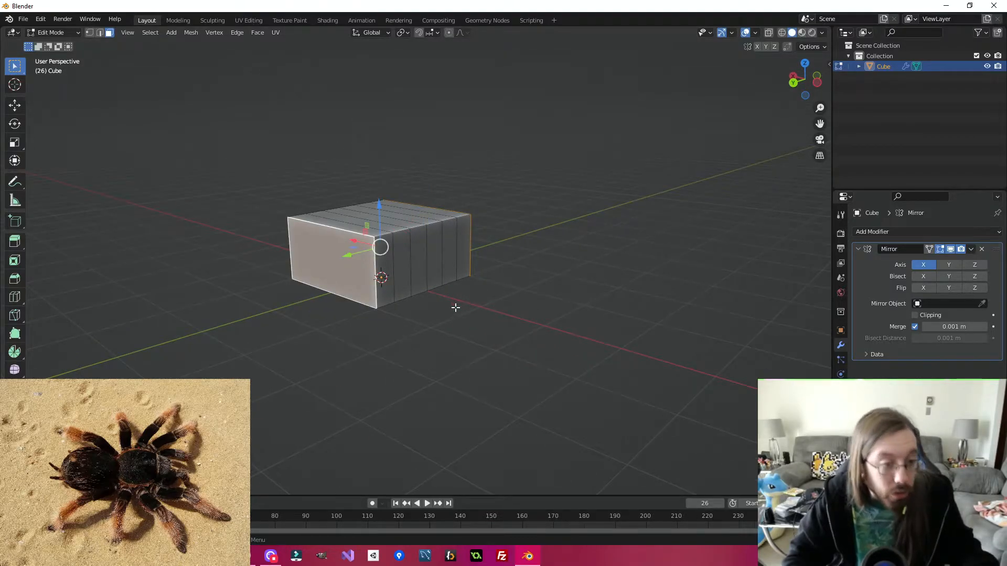
{"action": "key", "text": "s"}
{"action": "right_click", "coordinate": [418, 274]}
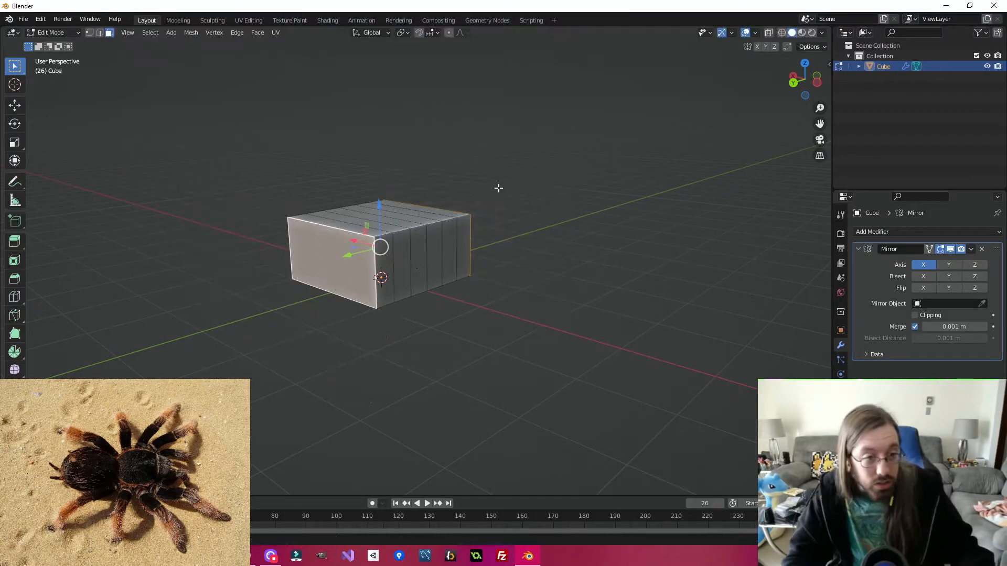
Step: Try Shrink/Fatten on the two selected end faces of the box
{"action": "key", "text": "alt+s"}
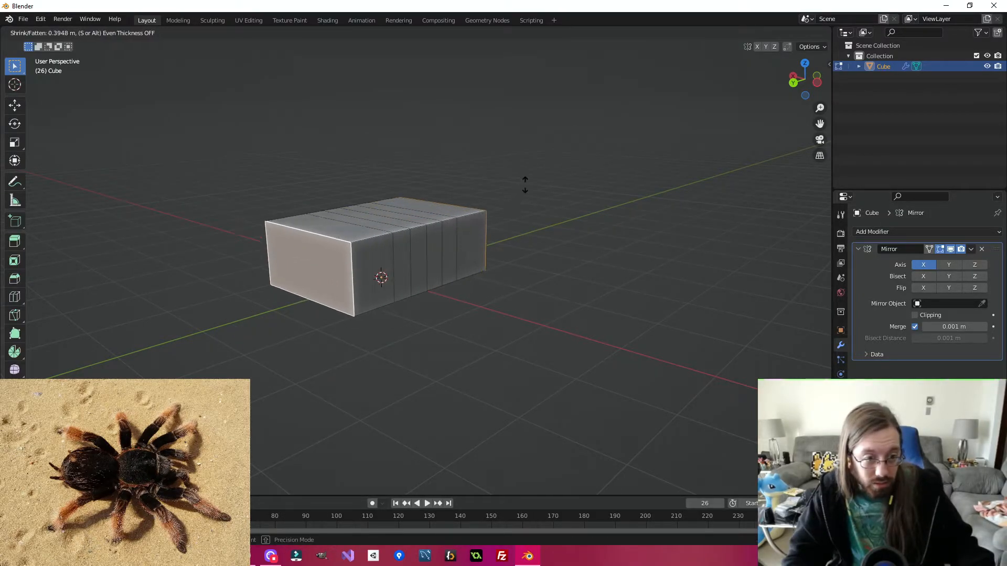
{"action": "right_click", "coordinate": [548, 153]}
{"action": "key", "text": "s"}
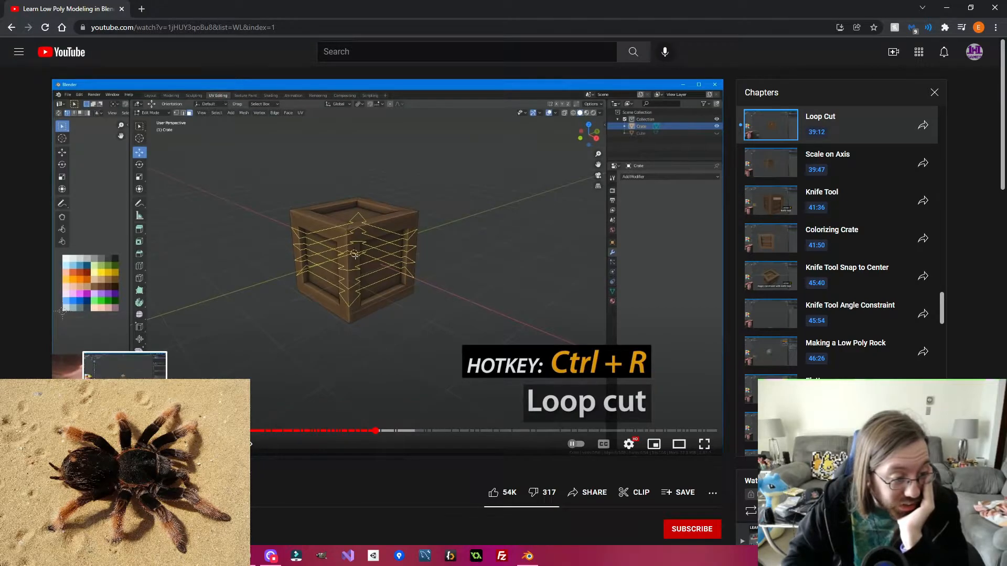
Step: Open the Pivot Point chapter of the YouTube low poly tutorial to check the technique, and return to Blender
{"action": "scroll", "coordinate": [839, 236], "scroll_direction": "up", "scroll_amount": 7}
{"action": "left_click", "coordinate": [823, 124]}
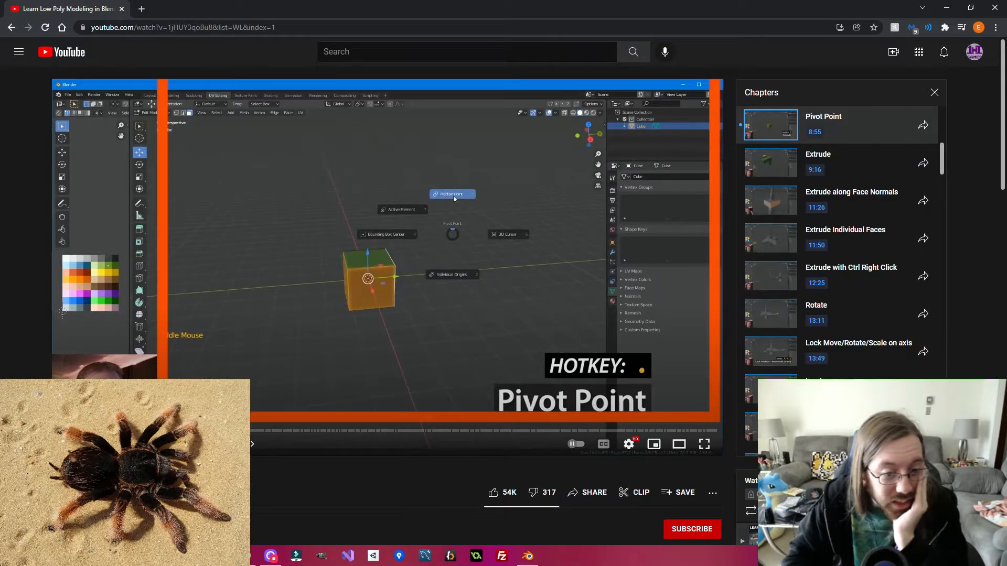
{"action": "left_click", "coordinate": [528, 556]}
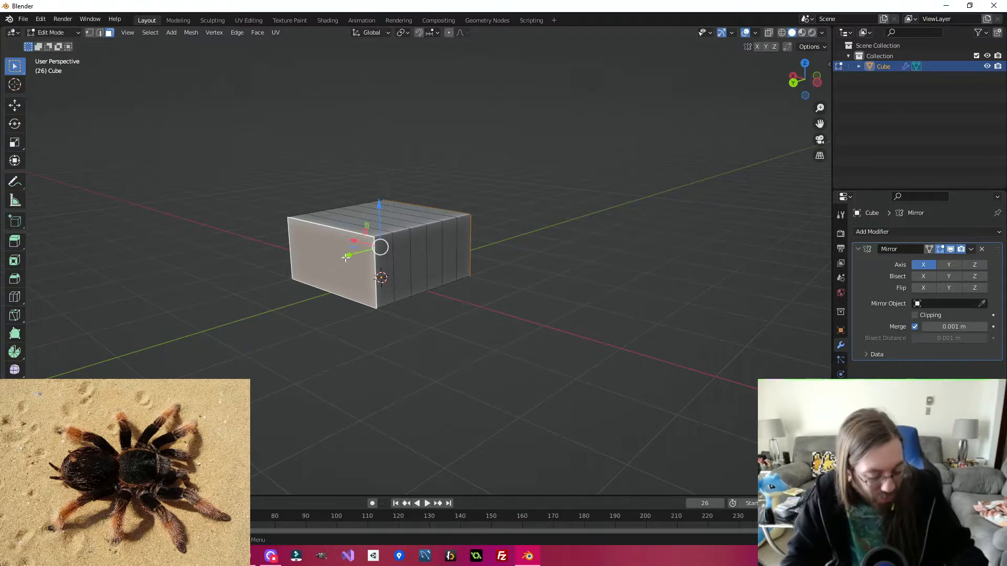
{"action": "key", "text": "s"}
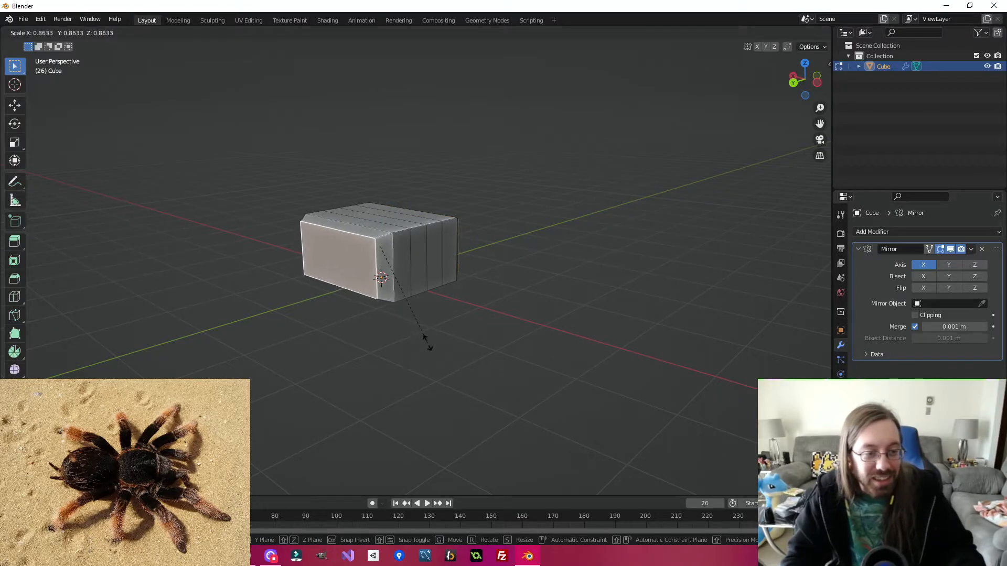
{"action": "right_click", "coordinate": [429, 345]}
{"action": "key", "text": "s"}
{"action": "key", "text": "period"}
{"action": "right_click", "coordinate": [598, 378]}
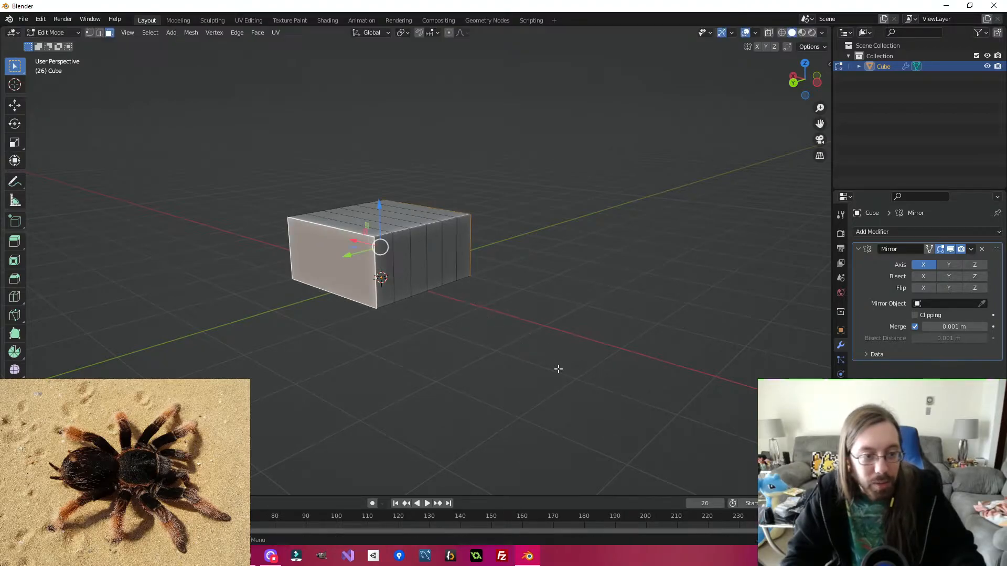
Step: Set the pivot point to Individual Origins and scale both selected end faces down uniformly
{"action": "key", "text": "period"}
{"action": "left_click", "coordinate": [555, 433]}
{"action": "key", "text": "s"}
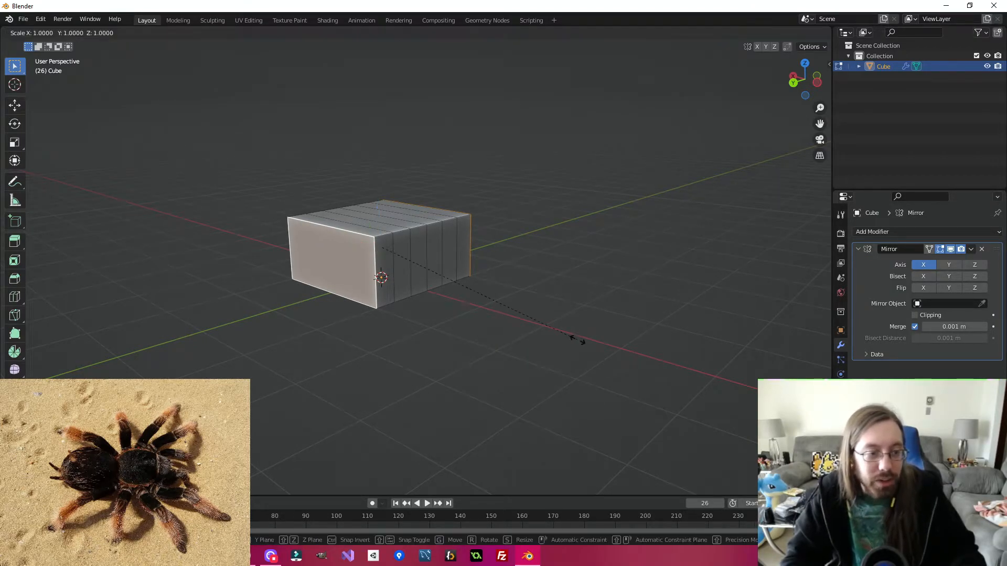
{"action": "right_click", "coordinate": [470, 315]}
{"action": "middle_click_drag", "start_coordinate": [465, 314], "coordinate": [509, 332]}
{"action": "key", "text": "s"}
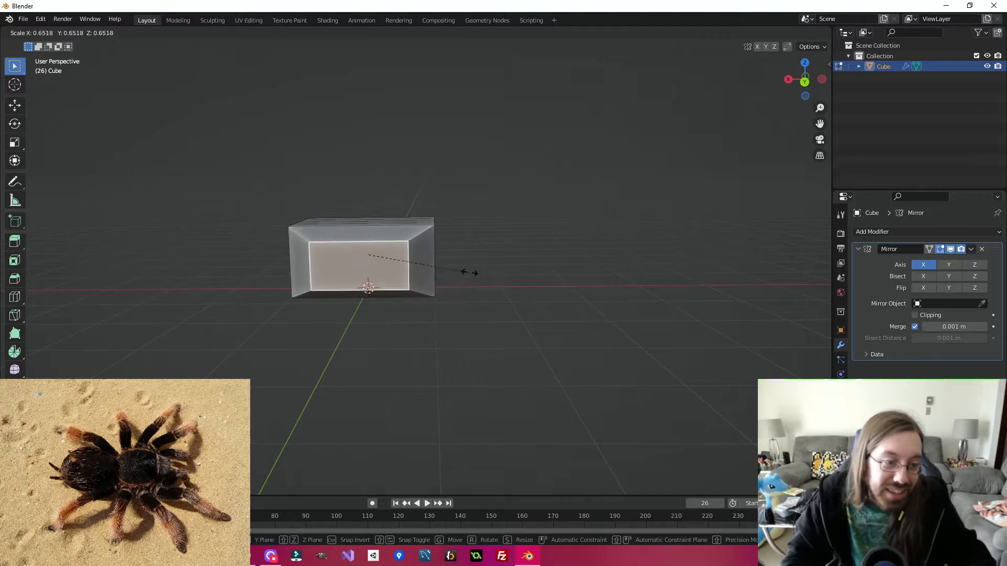
{"action": "left_click", "coordinate": [447, 270]}
Step: Switch to edge selection and select the two edge loops nearest the box's tapered ends
{"action": "middle_click_drag", "start_coordinate": [607, 236], "coordinate": [390, 330]}
{"action": "key", "text": "2"}
{"action": "middle_click_drag", "start_coordinate": [388, 272], "coordinate": [410, 306]}
{"action": "left_click", "coordinate": [434, 228], "text": "alt"}
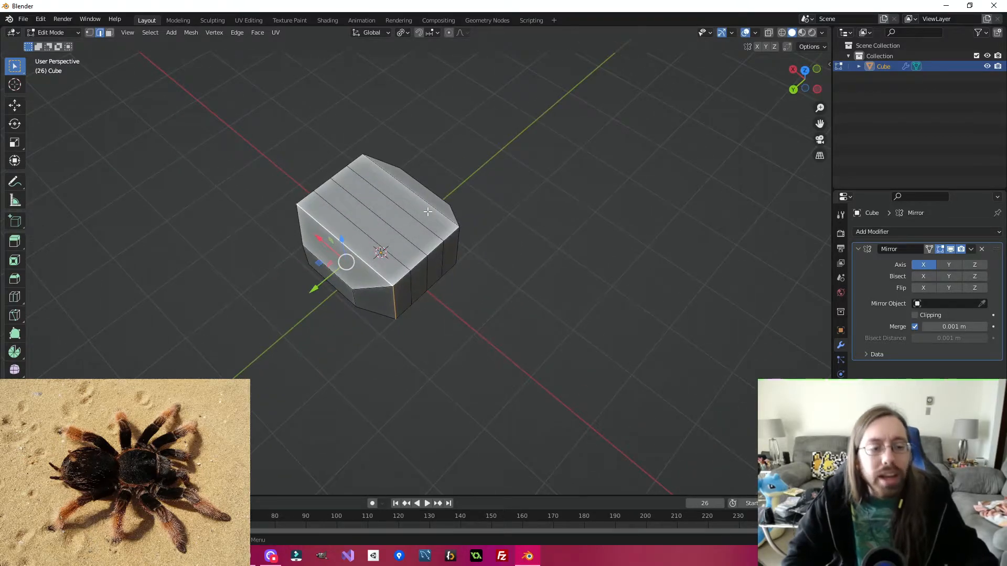
{"action": "middle_click_drag", "start_coordinate": [552, 301], "coordinate": [461, 234]}
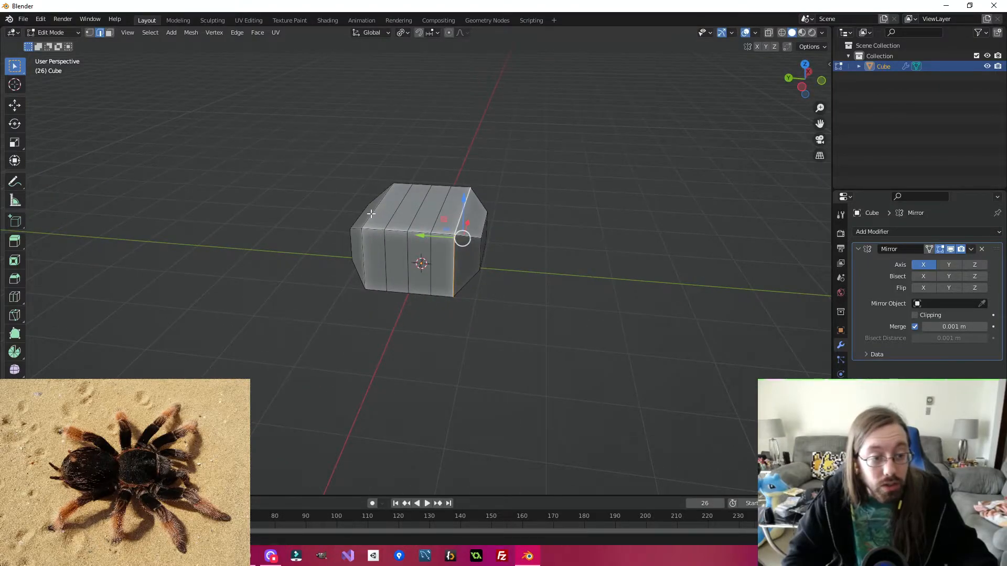
{"action": "middle_click_drag", "start_coordinate": [587, 292], "coordinate": [614, 299]}
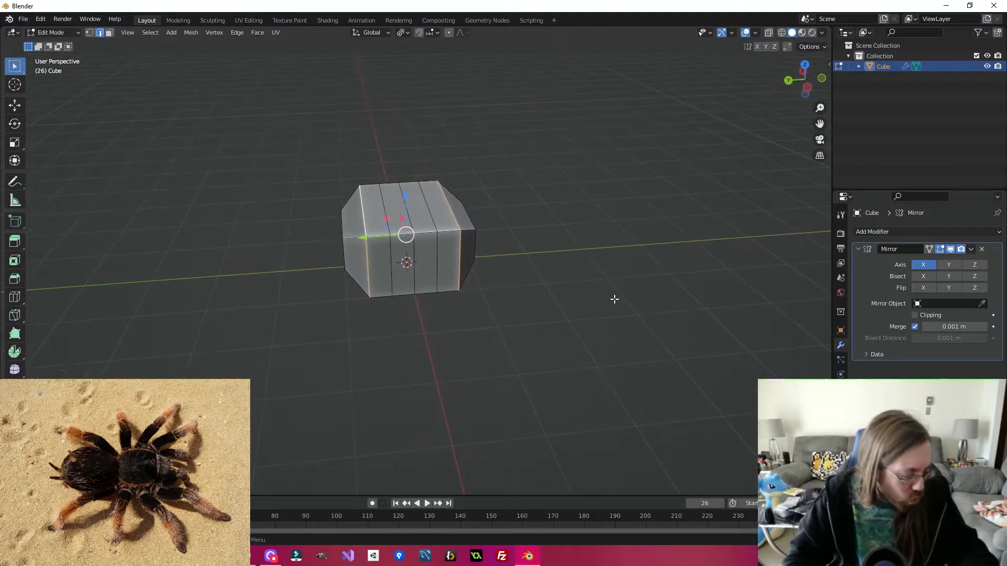
Step: Scale the two selected edge loops down to round the body, testing a Y-only constraint against uniform scaling
{"action": "key", "text": "s"}
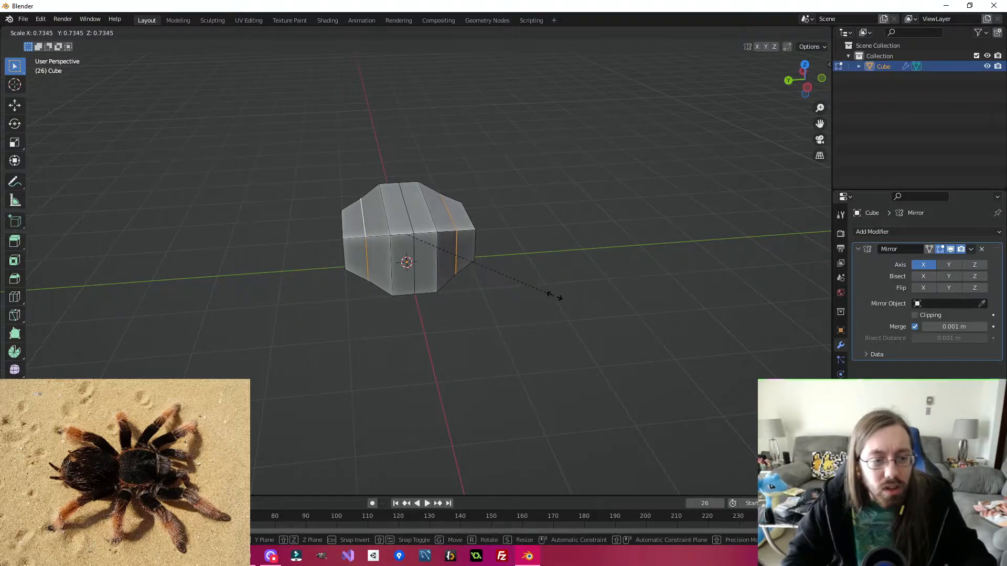
{"action": "key", "text": "y"}
{"action": "key", "text": "y"}
{"action": "key", "text": "y"}
{"action": "key", "text": "y"}
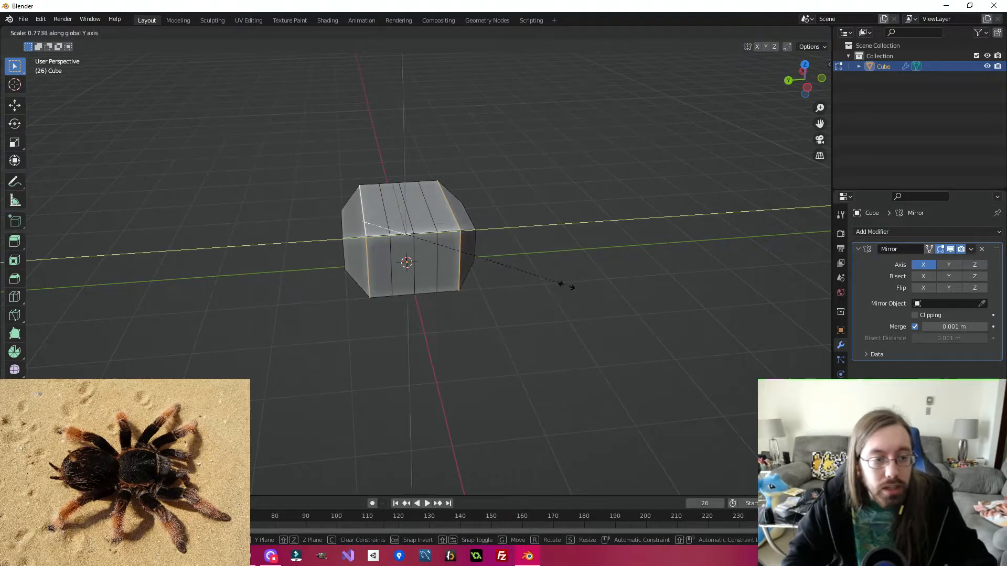
{"action": "key", "text": "y"}
{"action": "key", "text": "y"}
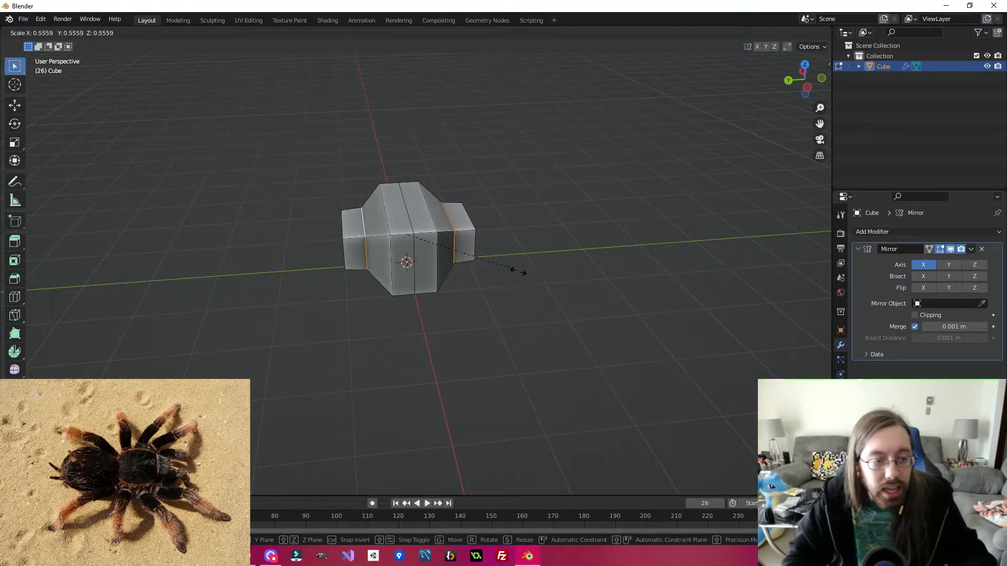
{"action": "key", "text": "Escape"}
Step: Examine the rounded body from above and from both ends, selecting an end face in face selection
{"action": "middle_click_drag", "start_coordinate": [359, 353], "coordinate": [461, 335]}
{"action": "middle_click_drag", "start_coordinate": [555, 237], "coordinate": [457, 239]}
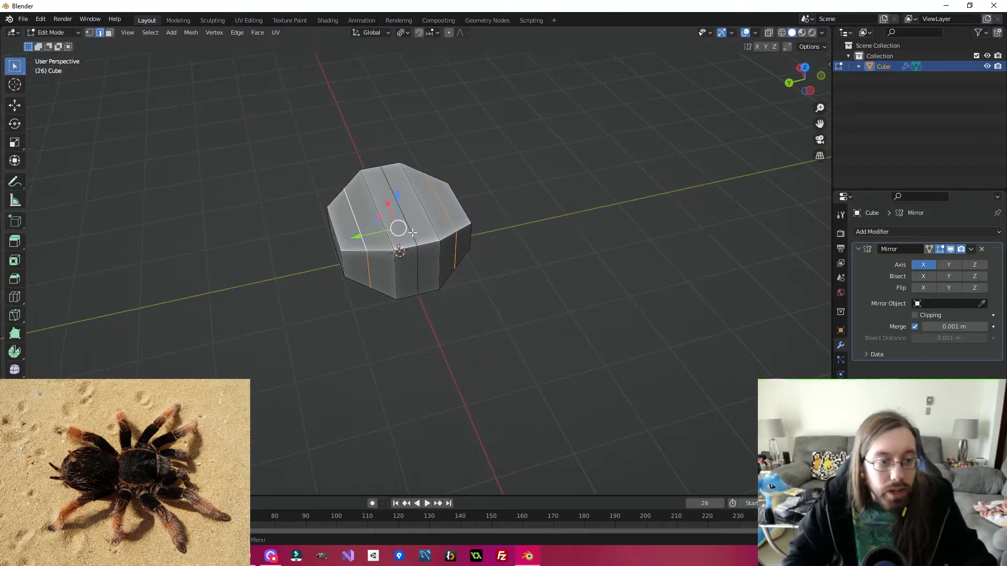
{"action": "middle_click_drag", "start_coordinate": [431, 279], "coordinate": [398, 240]}
{"action": "mouse_move", "coordinate": [498, 321]}
{"action": "middle_mouse_down"}
{"action": "mouse_move", "coordinate": [496, 299]}
{"action": "mouse_move", "coordinate": [496, 309]}
{"action": "middle_mouse_up"}
{"action": "middle_click_drag", "start_coordinate": [376, 271], "coordinate": [417, 296]}
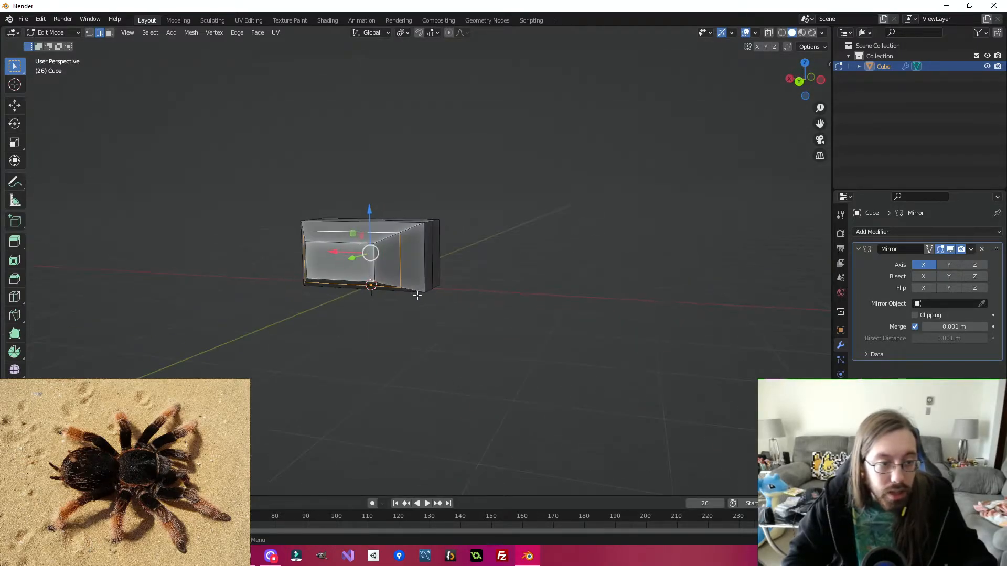
{"action": "key", "text": "3"}
{"action": "left_click", "coordinate": [340, 255]}
{"action": "middle_click_drag", "start_coordinate": [584, 256], "coordinate": [462, 251]}
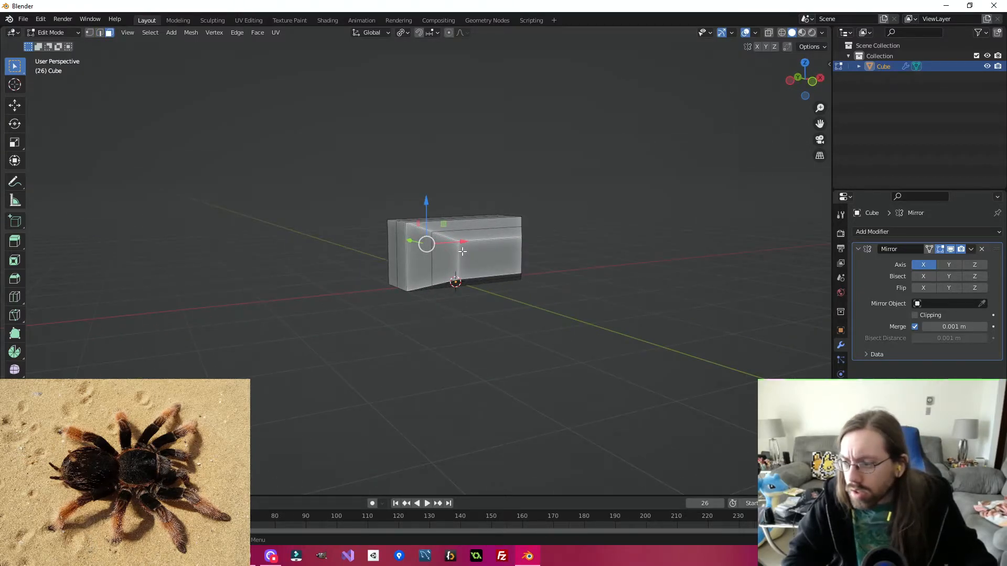
{"action": "middle_click_drag", "start_coordinate": [418, 329], "coordinate": [419, 230]}
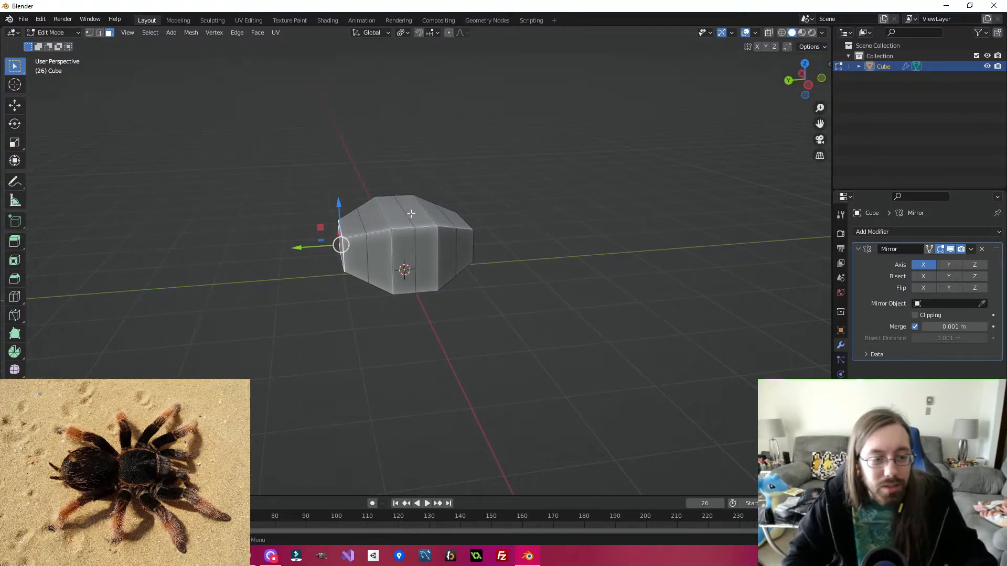
Step: Switch back to edge selection and select the two edge loops on either side of the body's middle loop
{"action": "key", "text": "2"}
{"action": "left_click", "coordinate": [364, 222]}
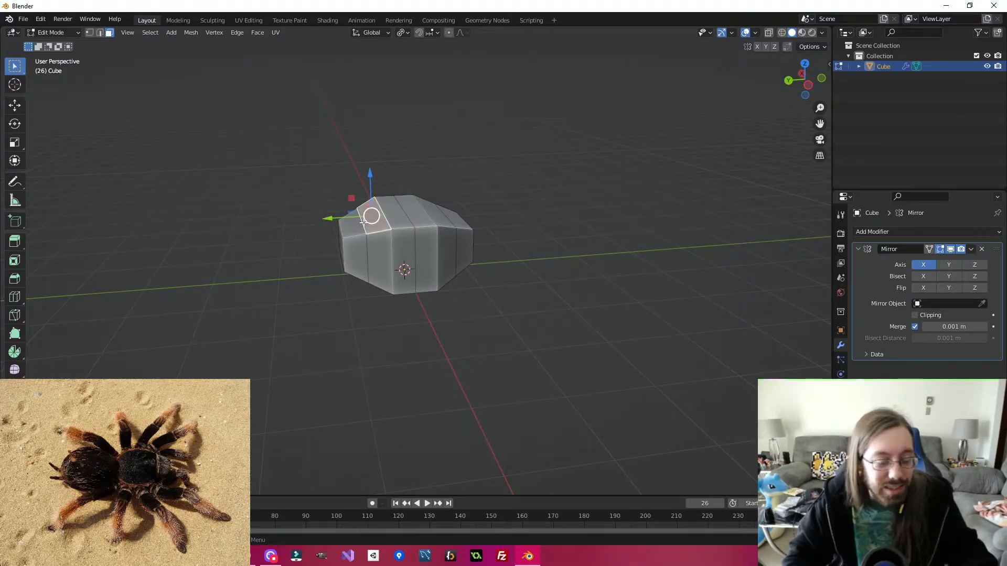
{"action": "middle_click_drag", "start_coordinate": [492, 322], "coordinate": [465, 364]}
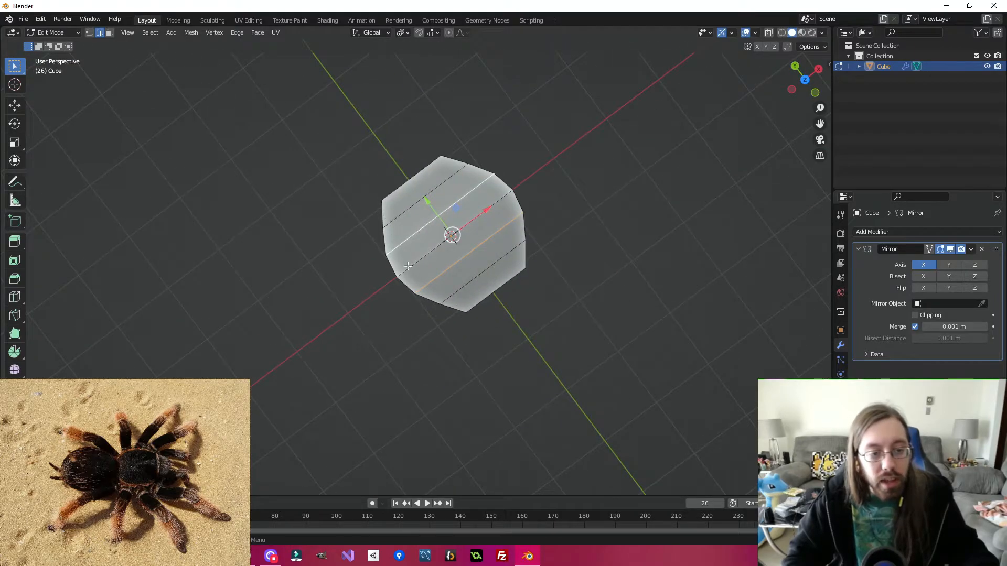
{"action": "middle_click_drag", "start_coordinate": [560, 323], "coordinate": [498, 294]}
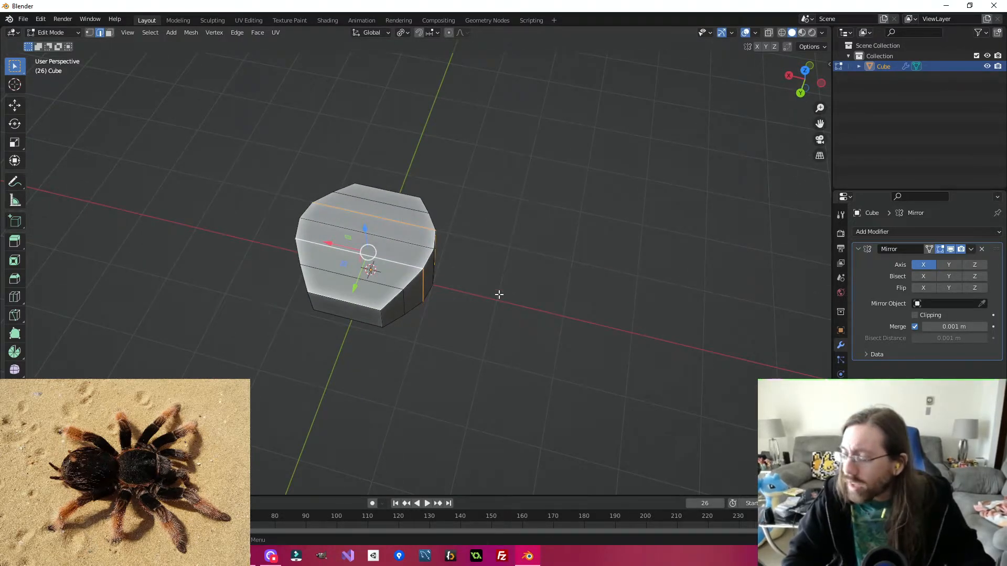
{"action": "middle_click_drag", "start_coordinate": [496, 307], "coordinate": [347, 311]}
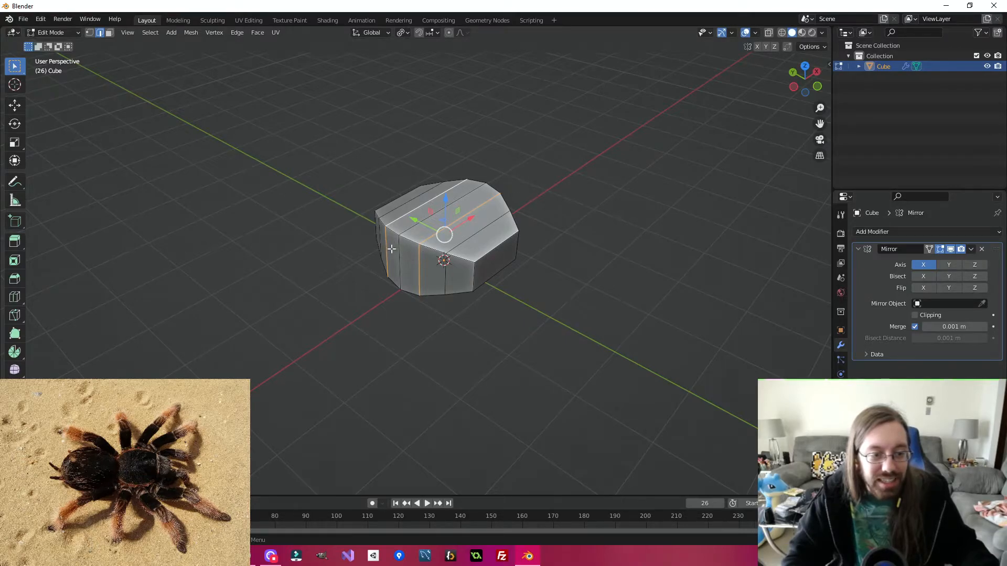
{"action": "middle_click_drag", "start_coordinate": [574, 162], "coordinate": [457, 291]}
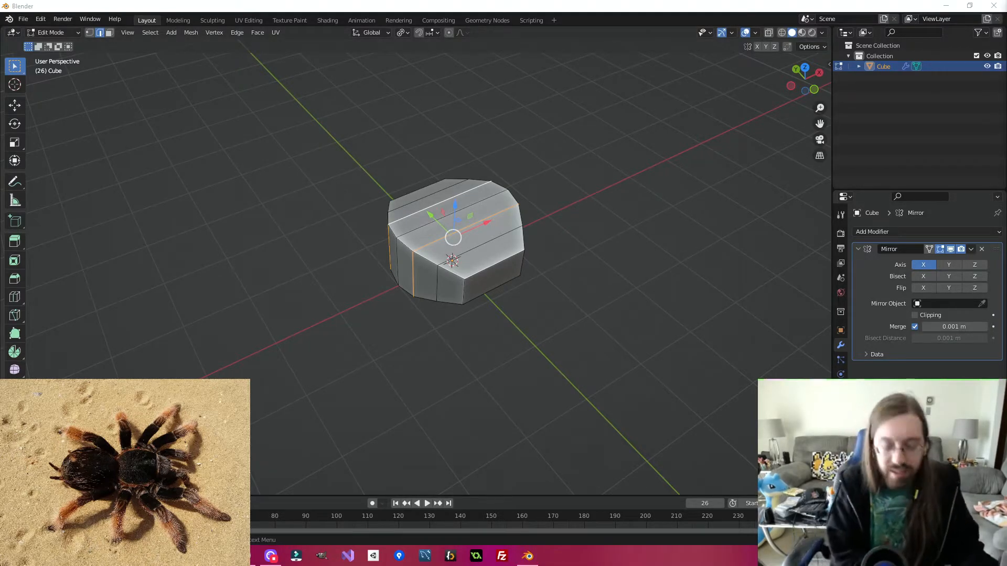
Step: Bring the front-view tarantula reference photo 3648.jpg over the model for study, and move it away again
{"action": "left_click_drag", "start_coordinate": [1006, 60], "coordinate": [635, 49]}
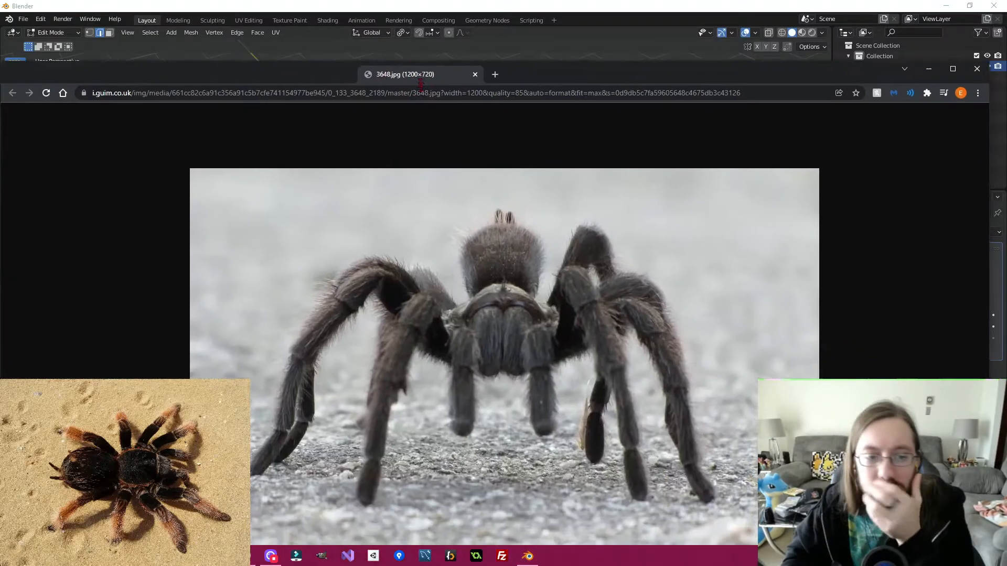
{"action": "left_click_drag", "start_coordinate": [422, 84], "coordinate": [427, 1]}
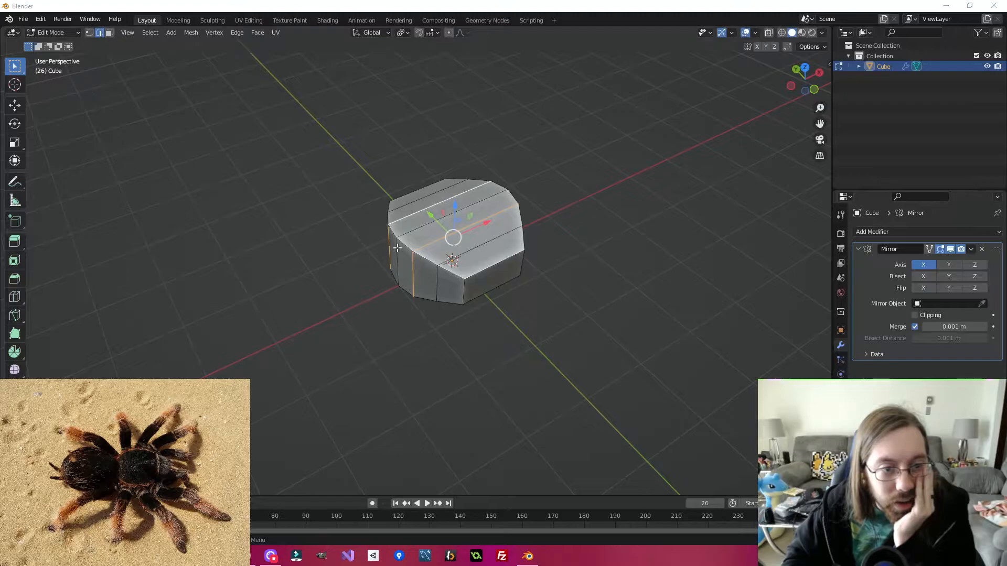
Step: Try rotating the two selected edge loops about their individual origins
{"action": "middle_click_drag", "start_coordinate": [512, 247], "coordinate": [576, 327]}
{"action": "key", "text": "r"}
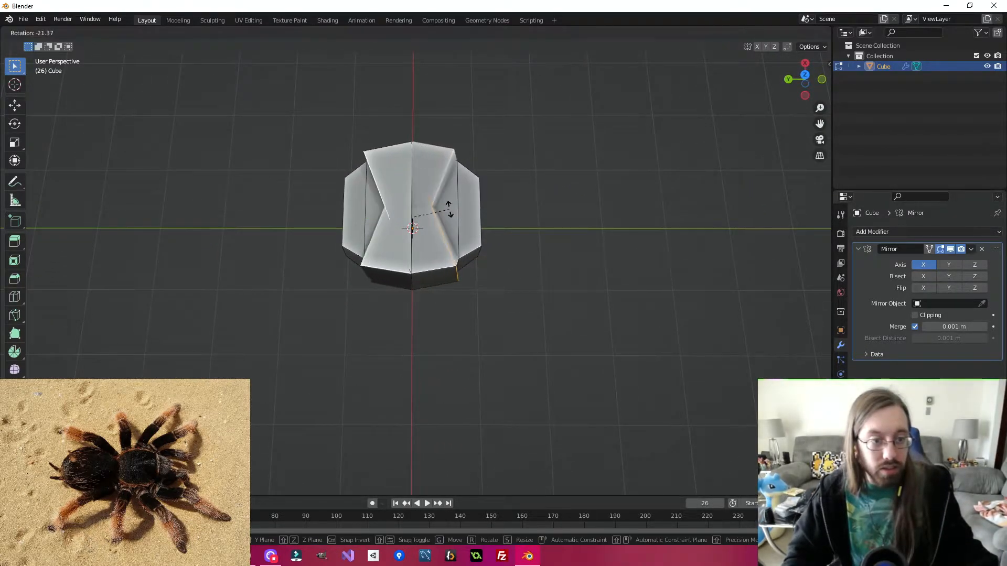
{"action": "key", "text": "Escape"}
Step: Switch to face selection and try scaling the body's middle side faces along the X axis
{"action": "middle_click_drag", "start_coordinate": [500, 257], "coordinate": [460, 332]}
{"action": "middle_click_drag", "start_coordinate": [346, 311], "coordinate": [498, 313]}
{"action": "key", "text": "3"}
{"action": "middle_click_drag", "start_coordinate": [470, 220], "coordinate": [314, 317]}
{"action": "key", "text": "s"}
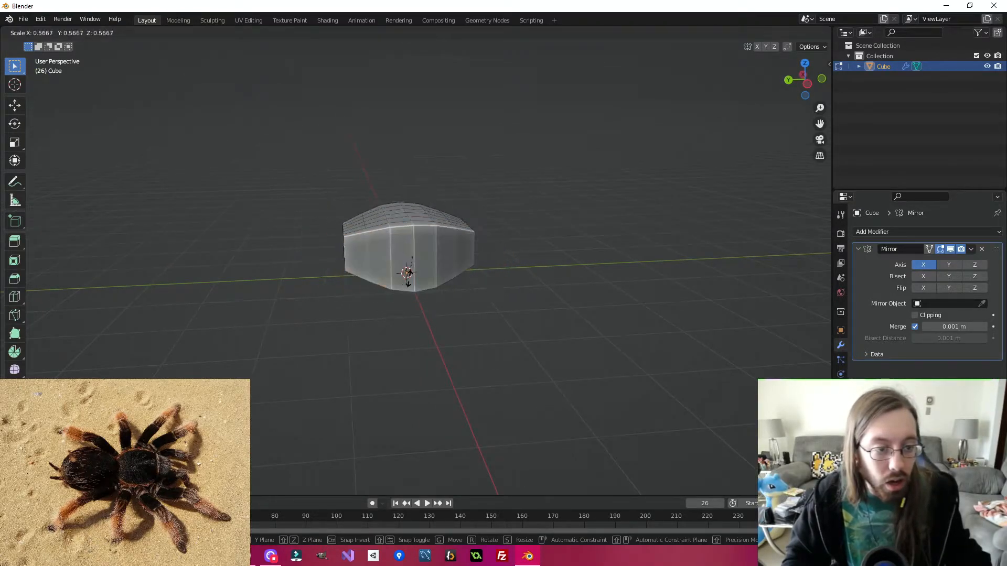
{"action": "key", "text": "x"}
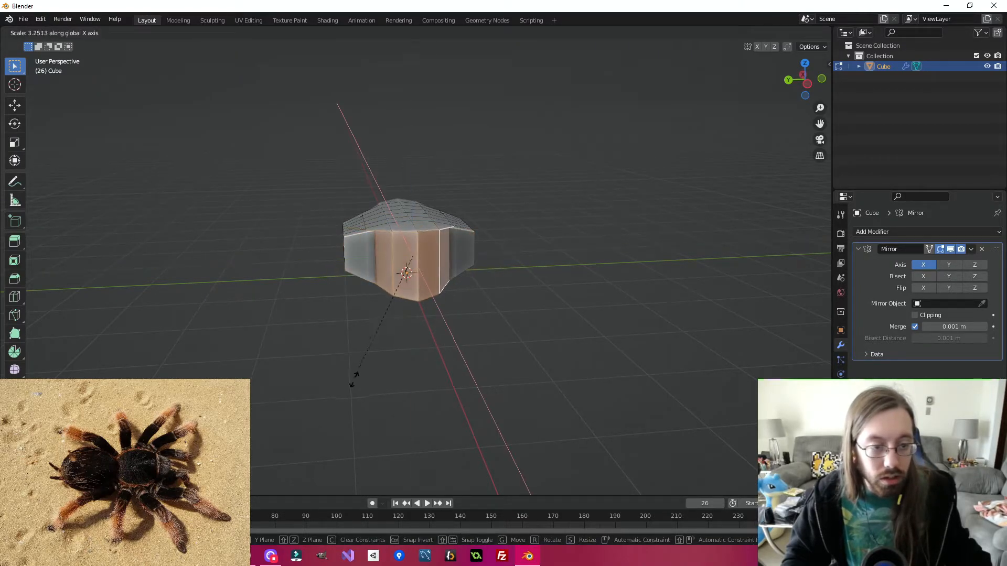
{"action": "left_click", "coordinate": [416, 380]}
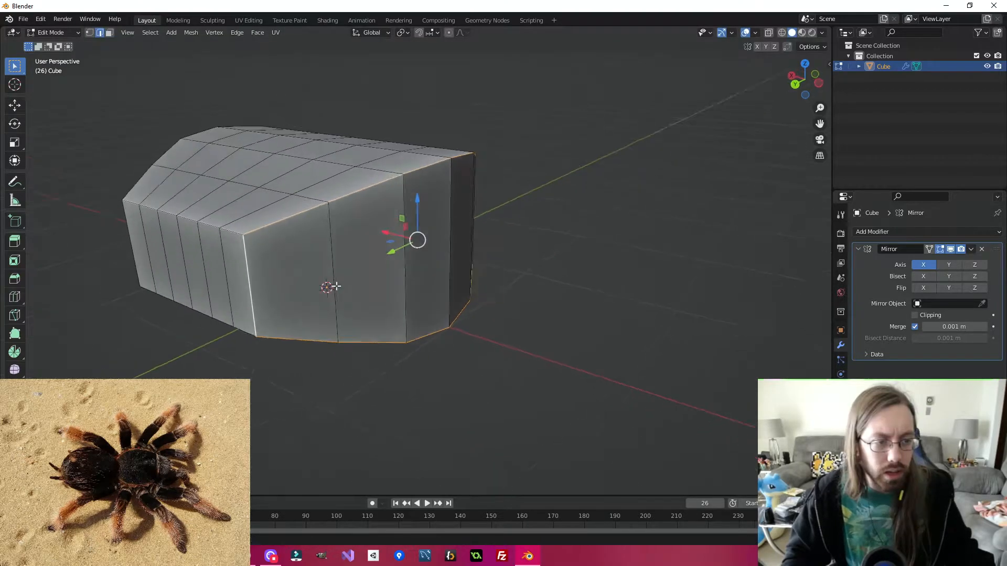
Step: Inspect the edges around the body's side by selecting individual vertical and upper edges
{"action": "middle_click_drag", "start_coordinate": [335, 286], "coordinate": [360, 287]}
{"action": "left_click", "coordinate": [518, 272]}
{"action": "left_click", "coordinate": [321, 285]}
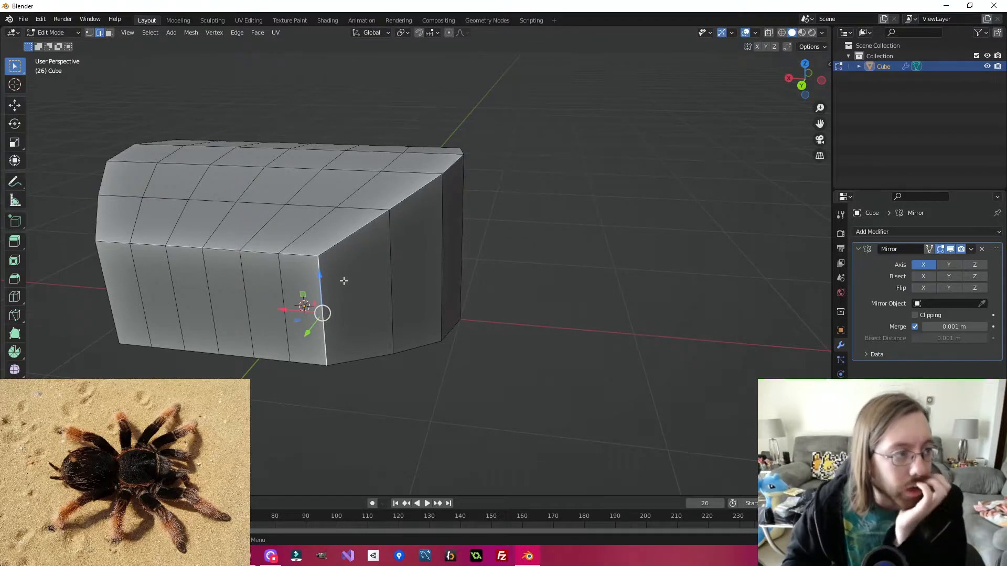
{"action": "middle_click_drag", "start_coordinate": [318, 263], "coordinate": [380, 195]}
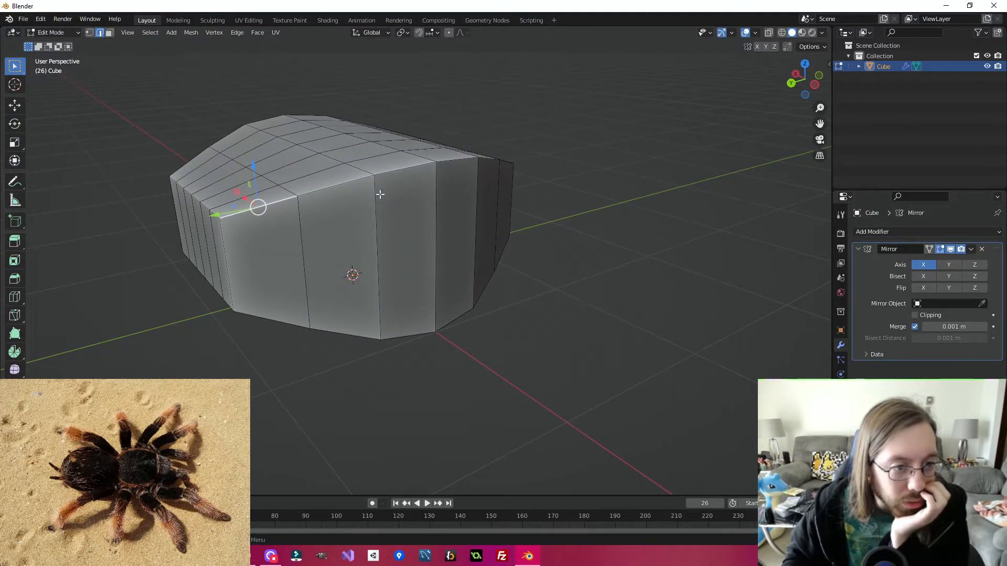
{"action": "left_click", "coordinate": [420, 260]}
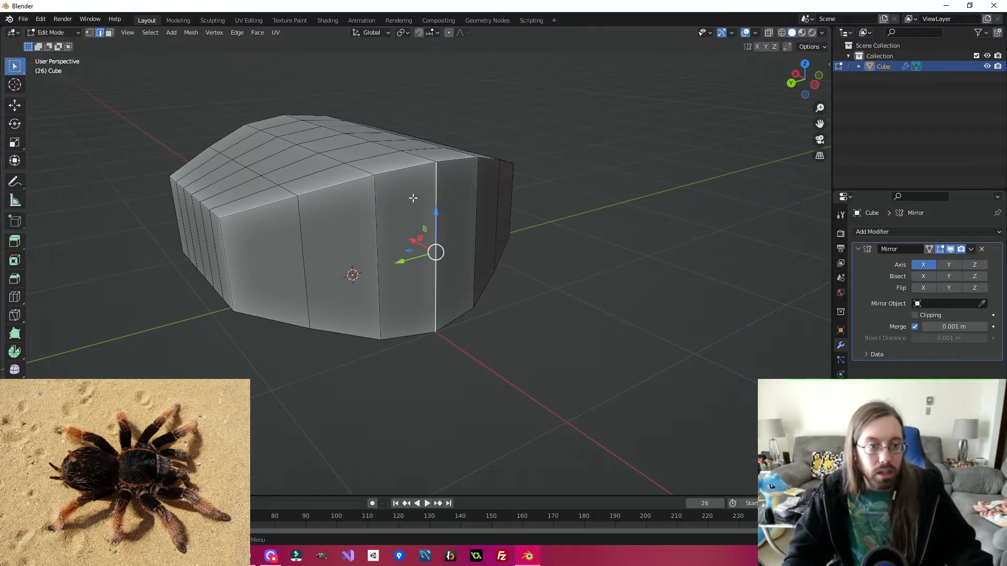
Step: Try scaling the faces along the body's side on the X axis in face selection, and undo the scaling
{"action": "key", "text": "3"}
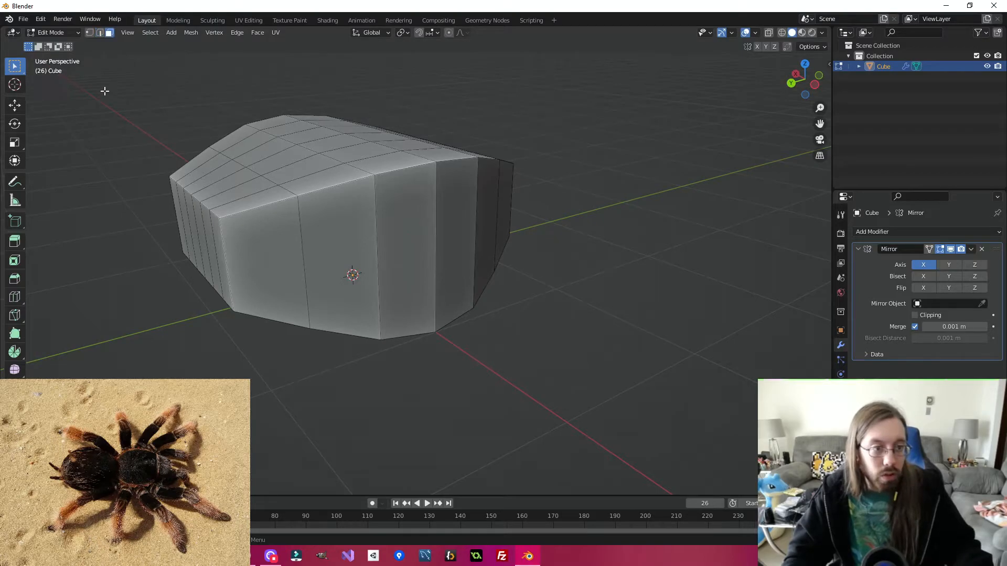
{"action": "left_click", "coordinate": [259, 275]}
{"action": "key", "text": "s"}
{"action": "key", "text": "x"}
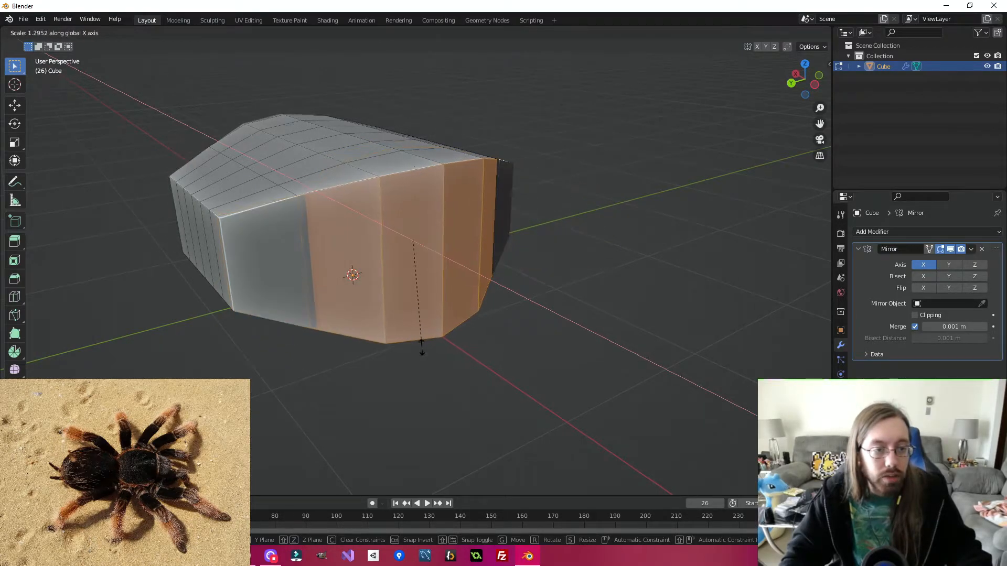
{"action": "left_click", "coordinate": [340, 239]}
{"action": "key", "text": "ctrl+z"}
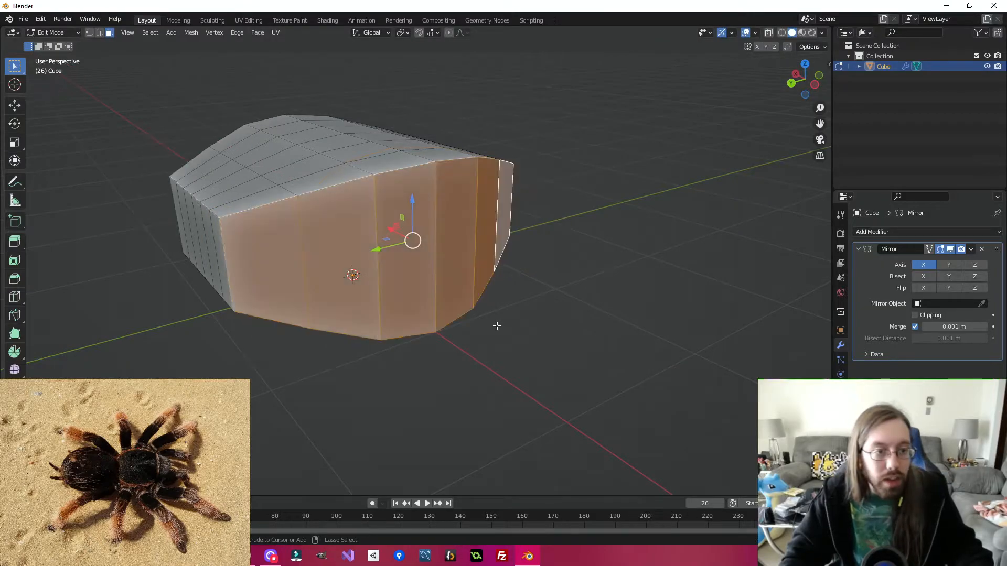
Step: Try deleting the selected faces along the body's side
{"action": "key", "text": "x"}
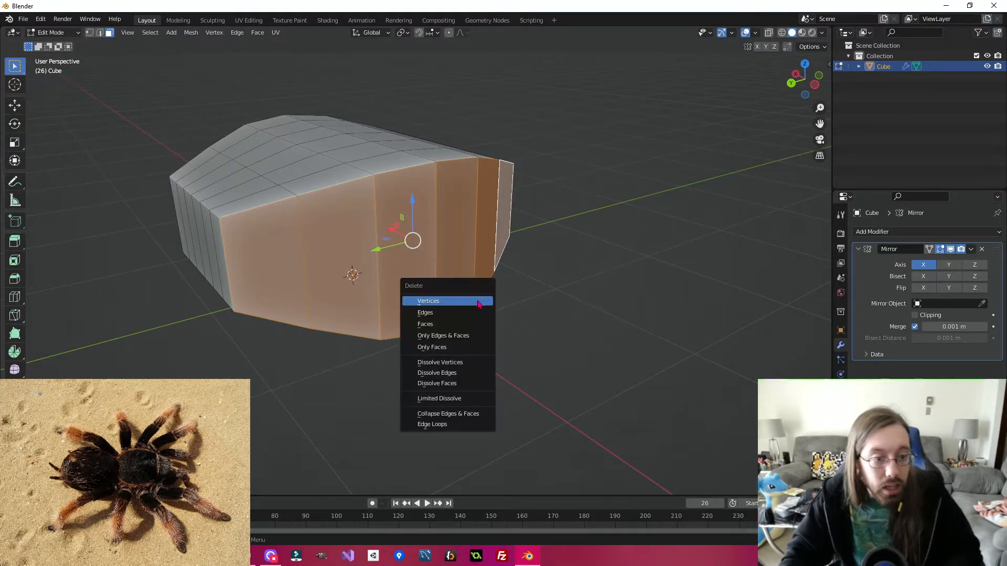
{"action": "left_click", "coordinate": [442, 324]}
{"action": "middle_click_drag", "start_coordinate": [487, 218], "coordinate": [387, 231]}
{"action": "scroll", "coordinate": [526, 281], "scroll_direction": "up", "scroll_amount": 5}
{"action": "scroll", "coordinate": [527, 281], "scroll_direction": "up", "scroll_amount": 4}
{"action": "scroll", "coordinate": [528, 281], "scroll_direction": "down", "scroll_amount": 2}
{"action": "left_click", "coordinate": [425, 203]}
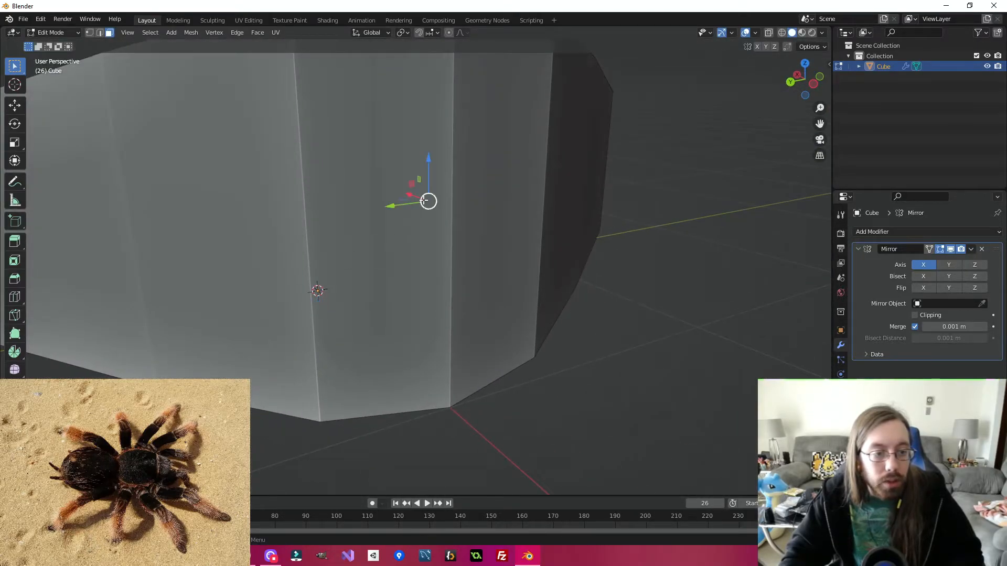
{"action": "middle_click_drag", "start_coordinate": [451, 266], "coordinate": [473, 278]}
{"action": "scroll", "coordinate": [473, 278], "scroll_direction": "down", "scroll_amount": 3}
{"action": "scroll", "coordinate": [473, 278], "scroll_direction": "down", "scroll_amount": 3}
Step: Remove the Mirror modifier from the cube
{"action": "left_click", "coordinate": [457, 242]}
{"action": "middle_click_drag", "start_coordinate": [457, 243], "coordinate": [391, 279]}
{"action": "left_click", "coordinate": [392, 278]}
{"action": "mouse_move", "coordinate": [472, 276]}
{"action": "middle_mouse_down"}
{"action": "mouse_move", "coordinate": [445, 273]}
{"action": "mouse_move", "coordinate": [475, 286]}
{"action": "middle_mouse_up"}
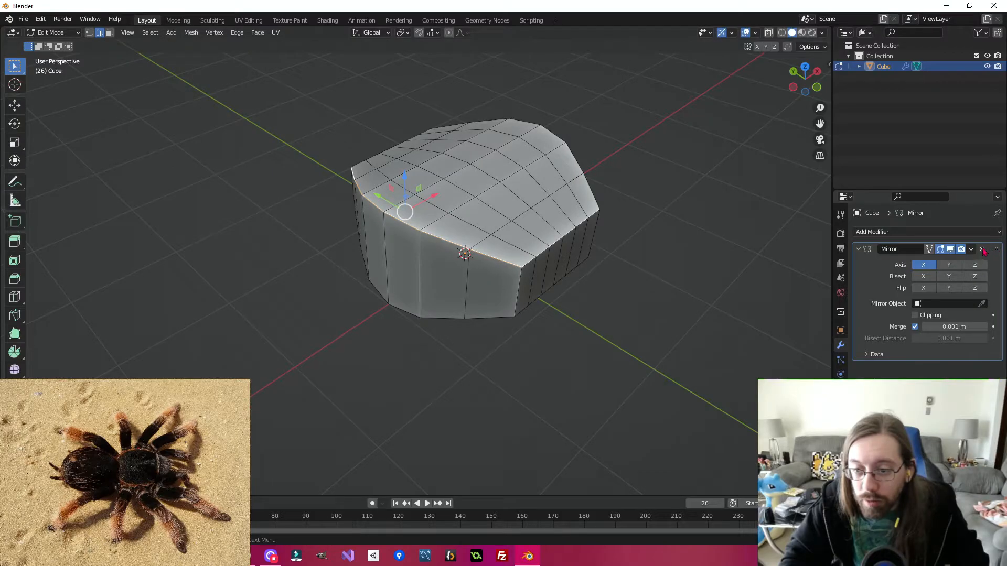
{"action": "left_click", "coordinate": [982, 249]}
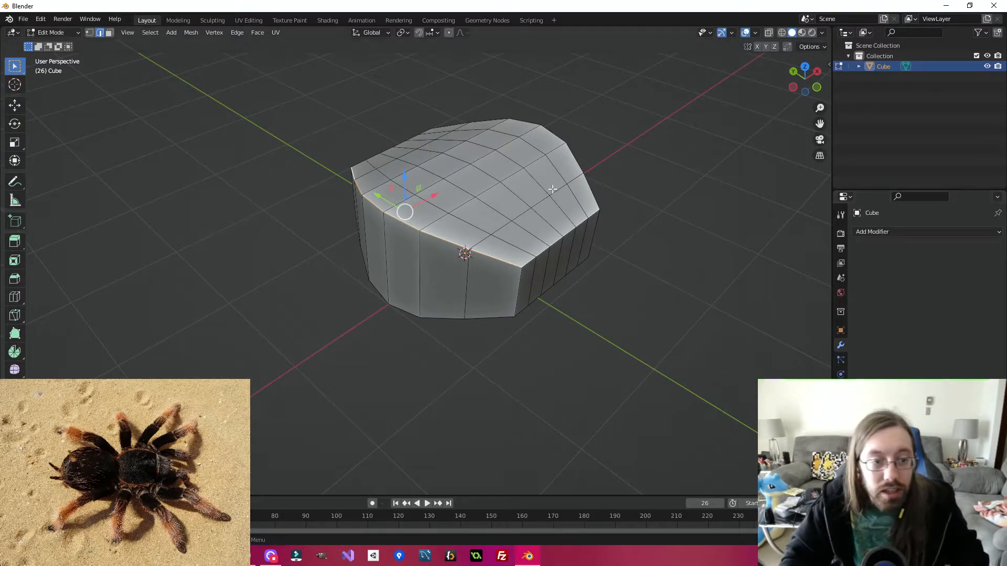
{"action": "middle_click_drag", "start_coordinate": [526, 188], "coordinate": [573, 181]}
Step: Switch to face selection and try deleting individual faces on the body's side
{"action": "left_click", "coordinate": [477, 267]}
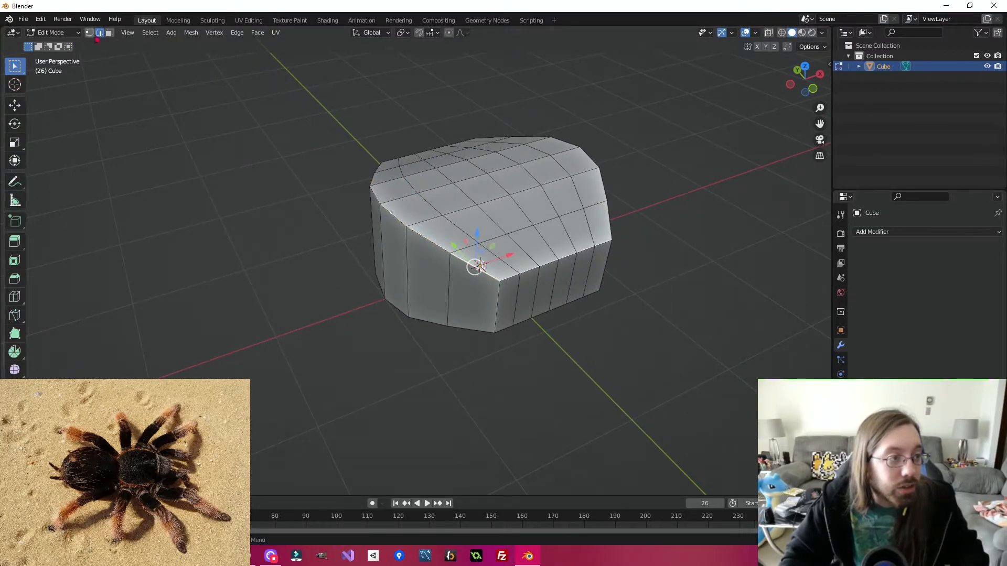
{"action": "key", "text": "3"}
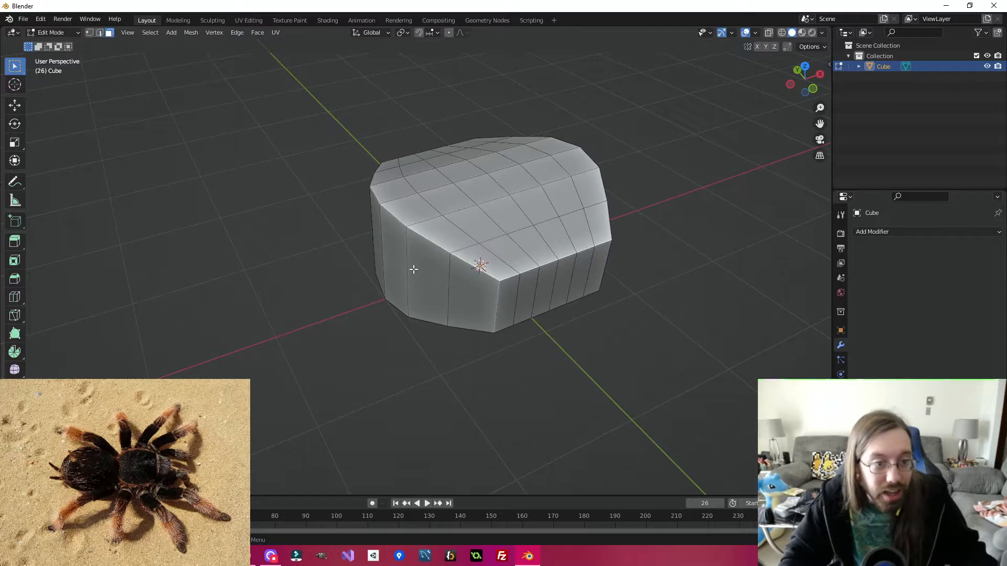
{"action": "left_click", "coordinate": [472, 290]}
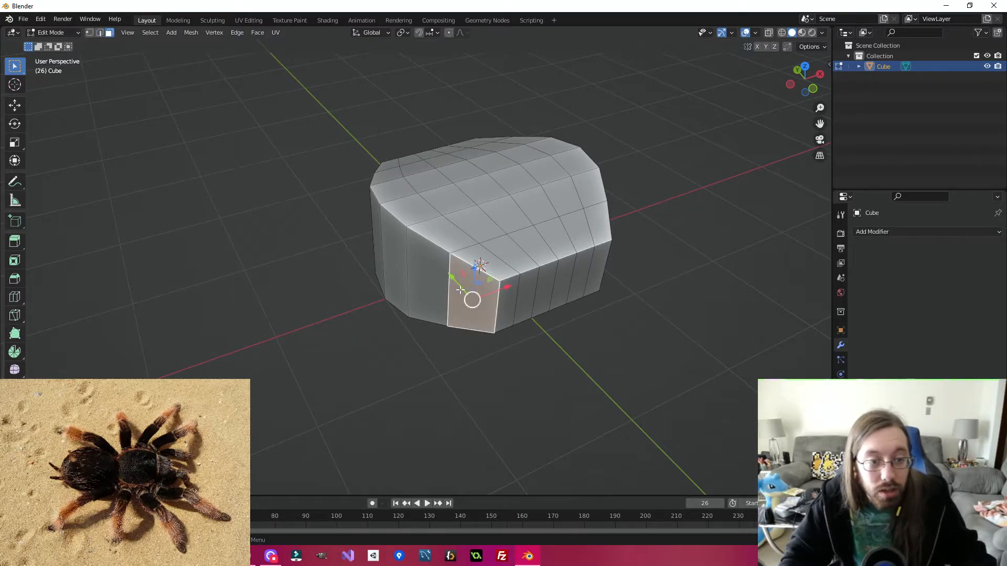
{"action": "key", "text": "x"}
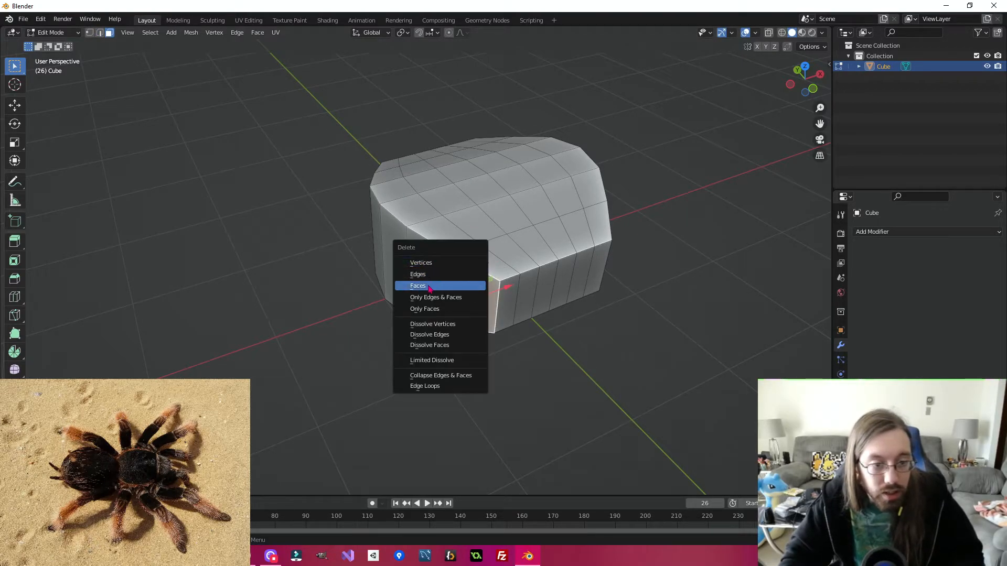
{"action": "left_click", "coordinate": [429, 288]}
{"action": "middle_click_drag", "start_coordinate": [624, 268], "coordinate": [504, 241]}
{"action": "left_click", "coordinate": [414, 295]}
{"action": "key", "text": "x"}
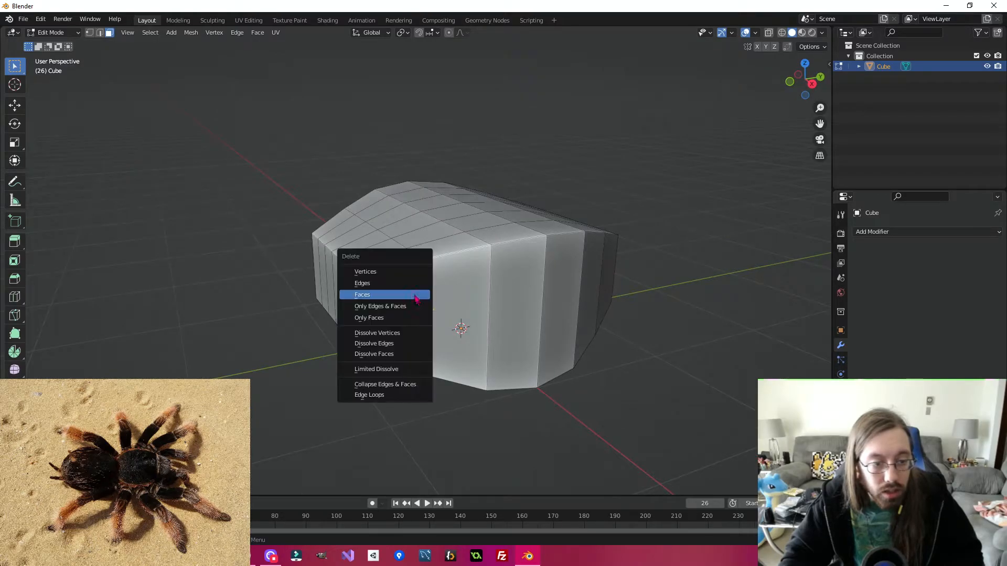
{"action": "left_click", "coordinate": [408, 317]}
Step: Select all six adjoining faces along one side of the body
{"action": "middle_click_drag", "start_coordinate": [468, 338], "coordinate": [540, 292]}
{"action": "key", "text": "f"}
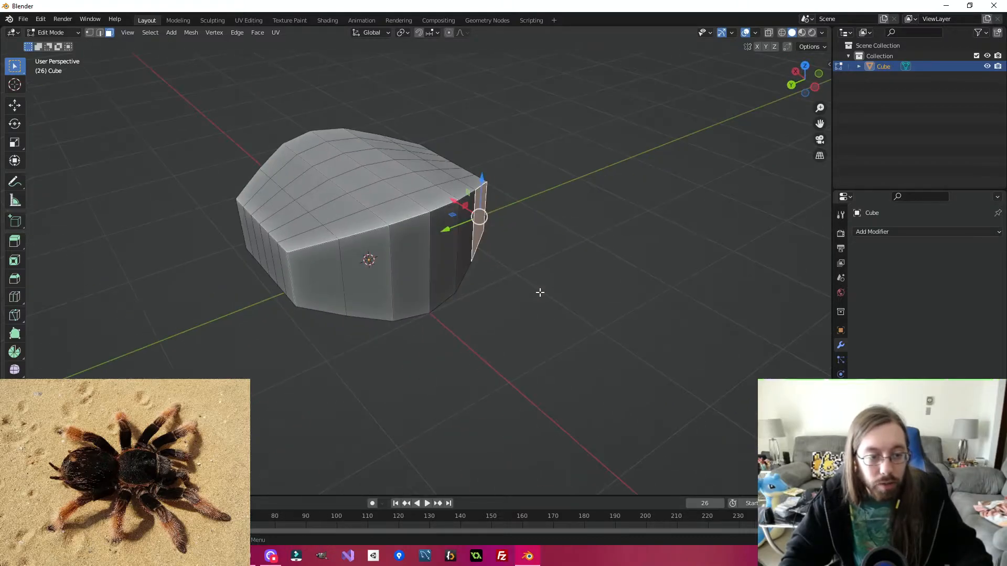
{"action": "left_click", "coordinate": [329, 273], "text": "shift"}
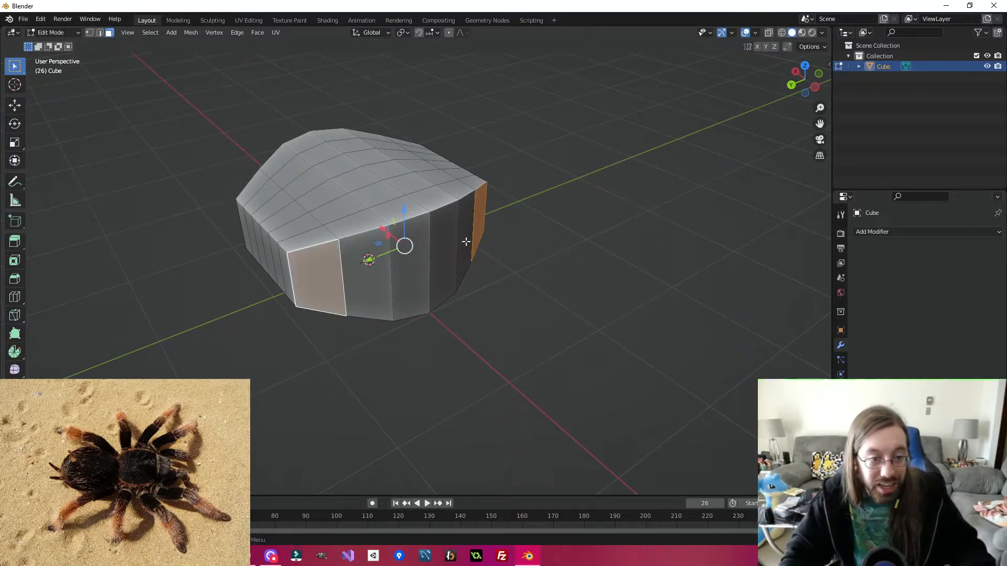
{"action": "left_click", "coordinate": [466, 241], "text": "shift"}
{"action": "left_click", "coordinate": [443, 252], "text": "shift"}
{"action": "left_click", "coordinate": [412, 283], "text": "shift"}
{"action": "left_click", "coordinate": [375, 293], "text": "shift"}
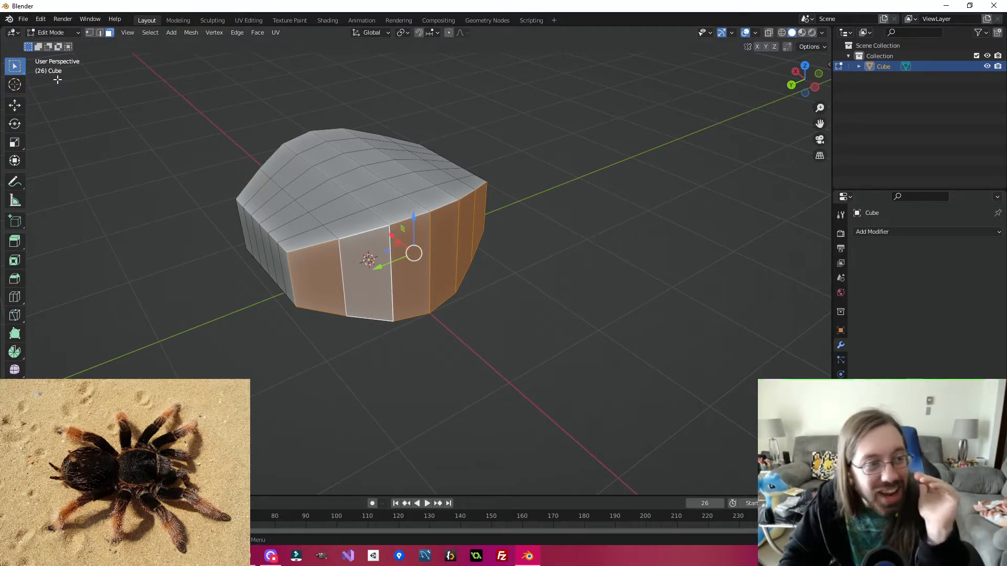
Step: Try scaling the selected side faces down uniformly
{"action": "middle_click_drag", "start_coordinate": [494, 304], "coordinate": [569, 297]}
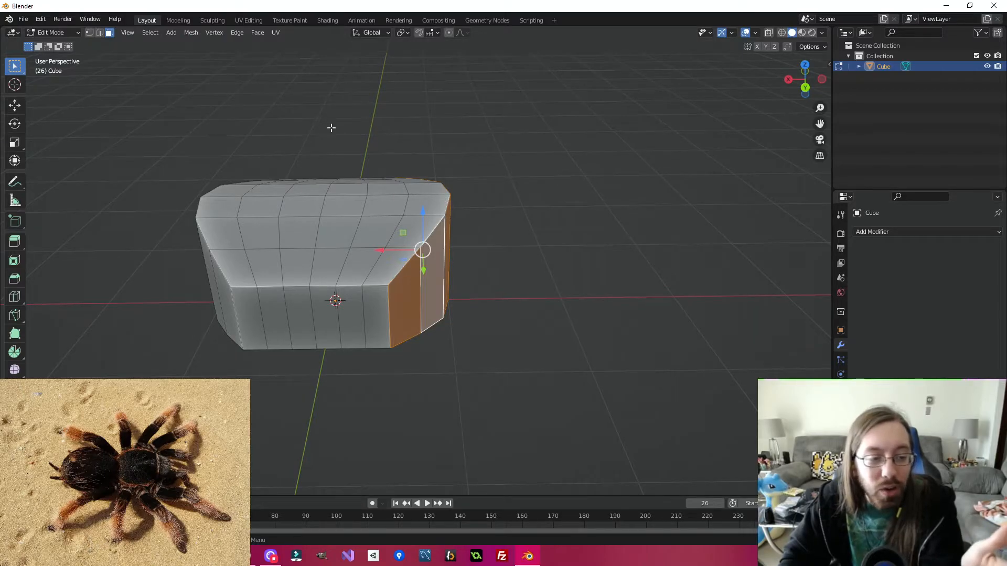
{"action": "middle_click_drag", "start_coordinate": [321, 329], "coordinate": [439, 359]}
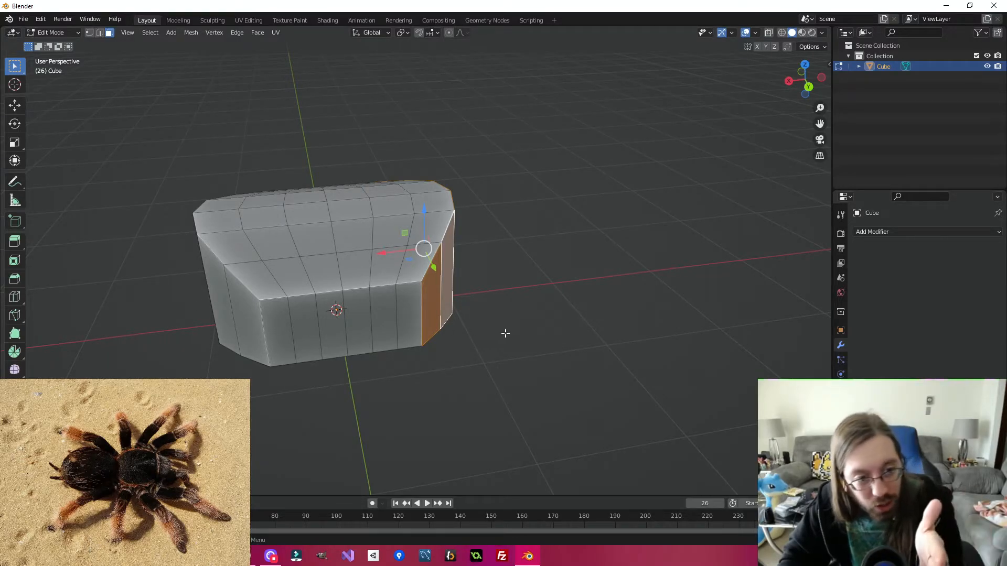
{"action": "middle_click_drag", "start_coordinate": [551, 206], "coordinate": [483, 207]}
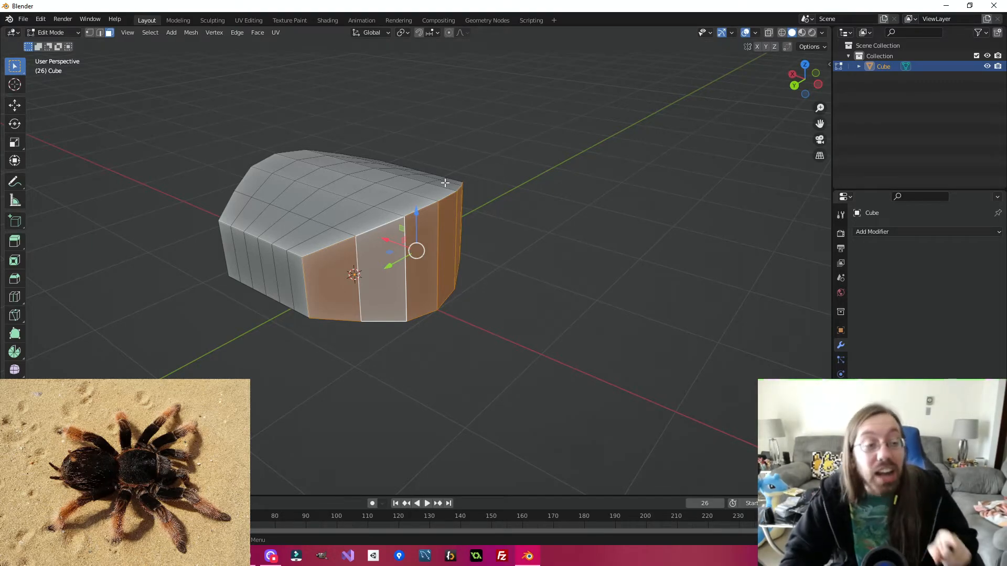
{"action": "key", "text": "s"}
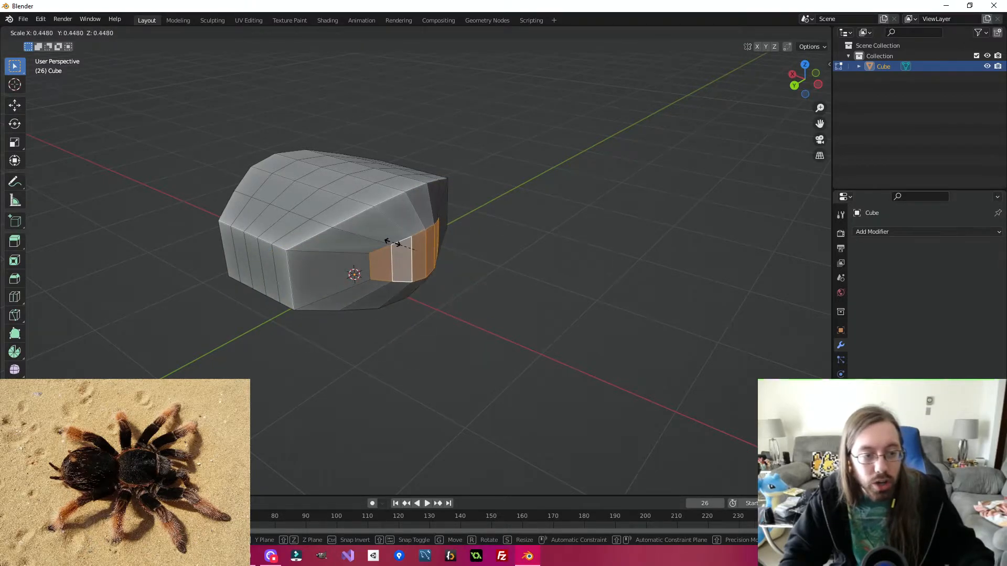
{"action": "left_click", "coordinate": [512, 292]}
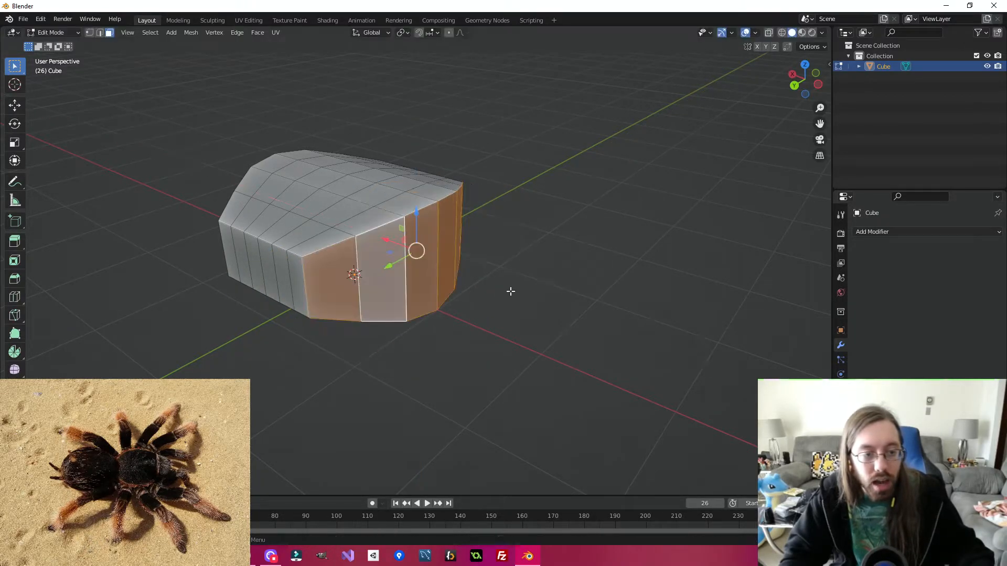
Step: Scale the body's outer side faces down uniformly to taper the sides
{"action": "middle_click_drag", "start_coordinate": [581, 300], "coordinate": [461, 264]}
{"action": "key", "text": "s"}
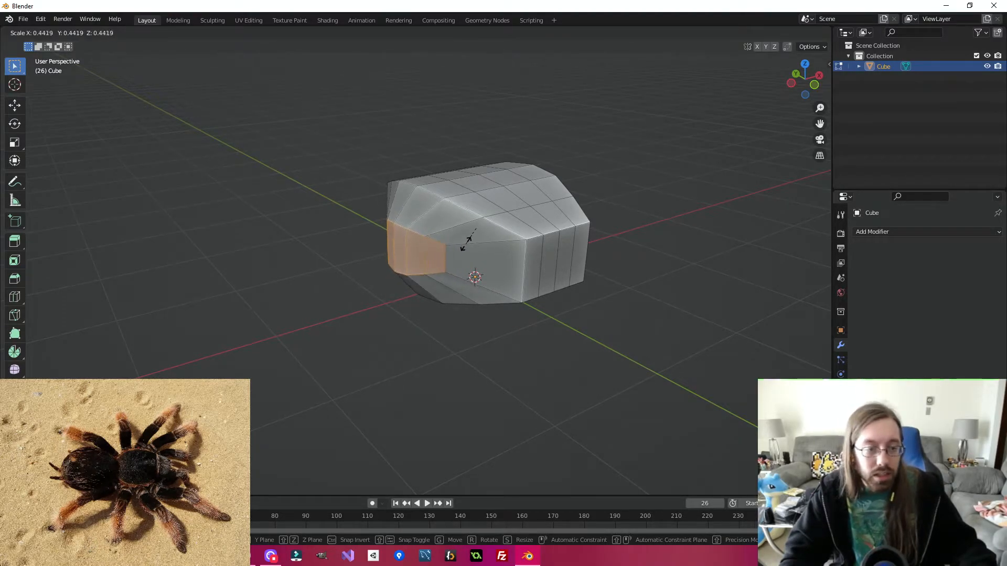
{"action": "left_click", "coordinate": [465, 242]}
{"action": "middle_click_drag", "start_coordinate": [572, 328], "coordinate": [561, 299]}
Step: In edge selection, scale the lengthwise edge loops between the two sides inward so the body's ends narrow
{"action": "left_click", "coordinate": [100, 33]}
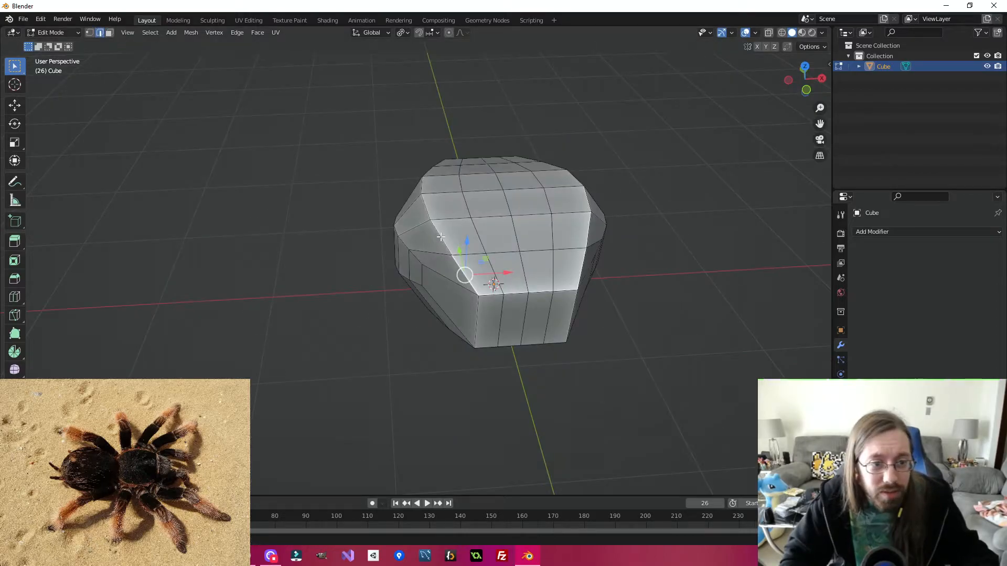
{"action": "left_click", "coordinate": [441, 237], "text": "alt"}
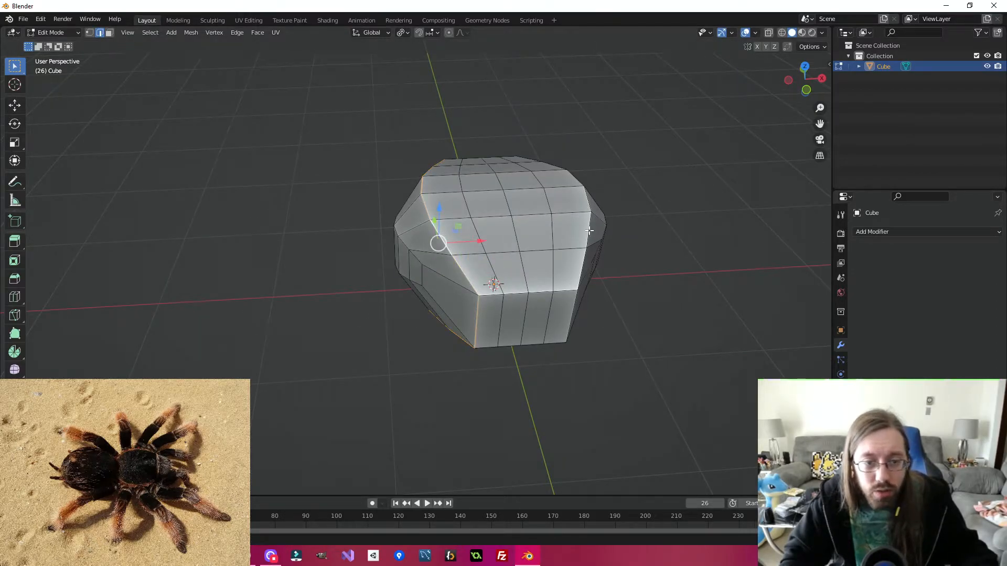
{"action": "middle_click_drag", "start_coordinate": [477, 409], "coordinate": [470, 351]}
{"action": "middle_click_drag", "start_coordinate": [453, 305], "coordinate": [499, 339]}
{"action": "key", "text": "s"}
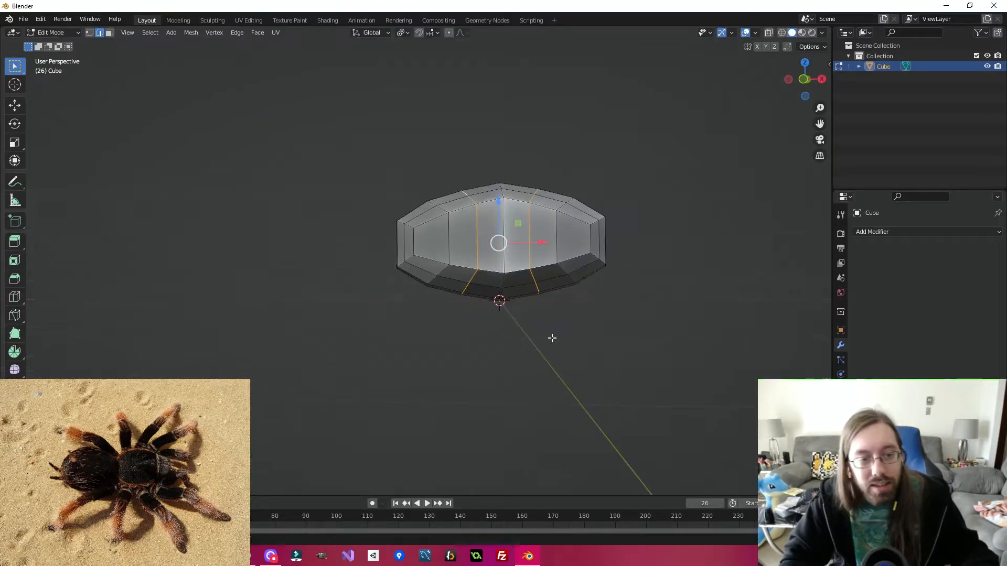
{"action": "middle_click_drag", "start_coordinate": [551, 339], "coordinate": [552, 341]}
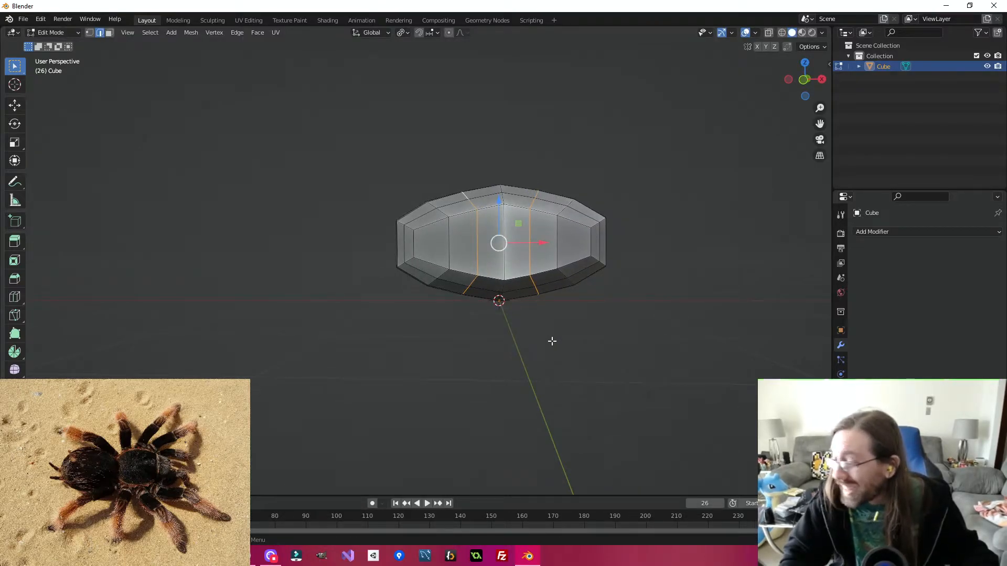
{"action": "middle_click_drag", "start_coordinate": [544, 337], "coordinate": [364, 305]}
{"action": "left_click", "coordinate": [528, 288]}
{"action": "mouse_move", "coordinate": [585, 342]}
{"action": "middle_mouse_down"}
{"action": "mouse_move", "coordinate": [638, 362]}
{"action": "mouse_move", "coordinate": [629, 339]}
{"action": "mouse_move", "coordinate": [559, 328]}
{"action": "mouse_move", "coordinate": [435, 341]}
{"action": "mouse_move", "coordinate": [470, 357]}
{"action": "mouse_move", "coordinate": [591, 359]}
{"action": "middle_mouse_up"}
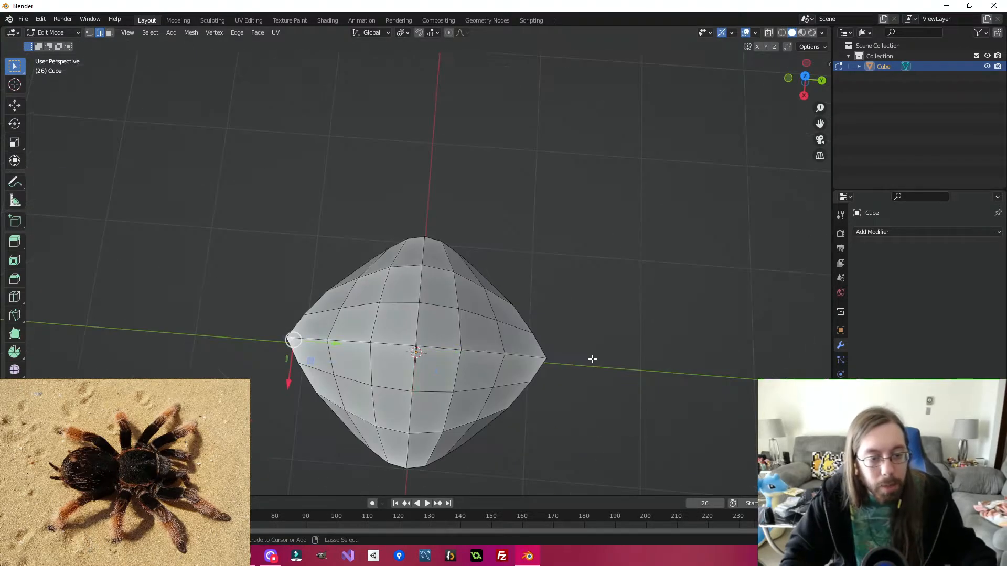
Step: Undo back through the side-face and edge-loop scaling to compare the shapes, and redo it to restore the tapered body
{"action": "key", "text": "ctrl+z"}
{"action": "key", "text": "ctrl+z"}
{"action": "key", "text": "ctrl+z"}
{"action": "key", "text": "ctrl+z"}
{"action": "key", "text": "ctrl+z"}
{"action": "key", "text": "ctrl+z"}
{"action": "key", "text": "ctrl+z"}
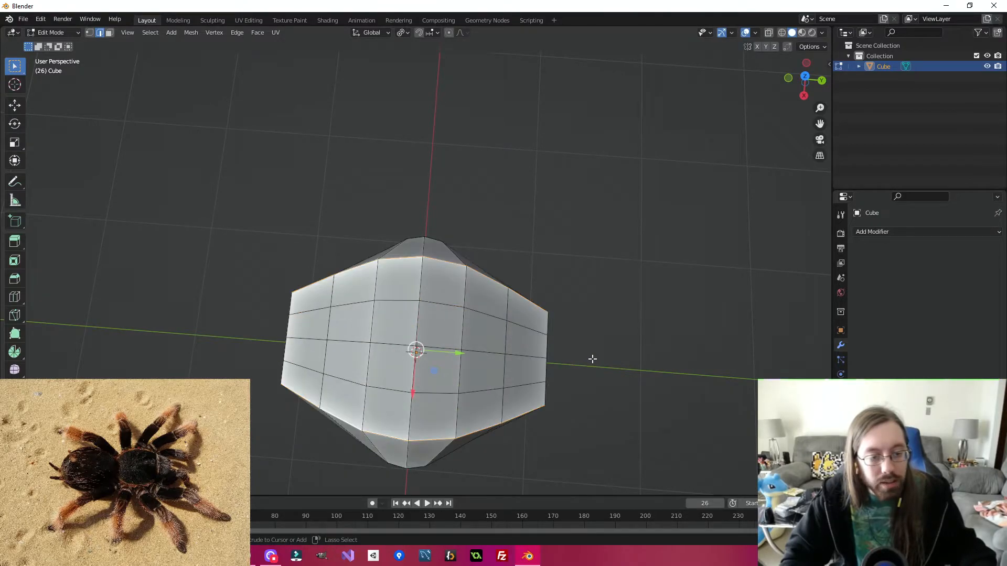
{"action": "key", "text": "ctrl+z"}
{"action": "key", "text": "ctrl+z"}
{"action": "key", "text": "ctrl+z"}
{"action": "key", "text": "ctrl+z"}
{"action": "key", "text": "ctrl+z"}
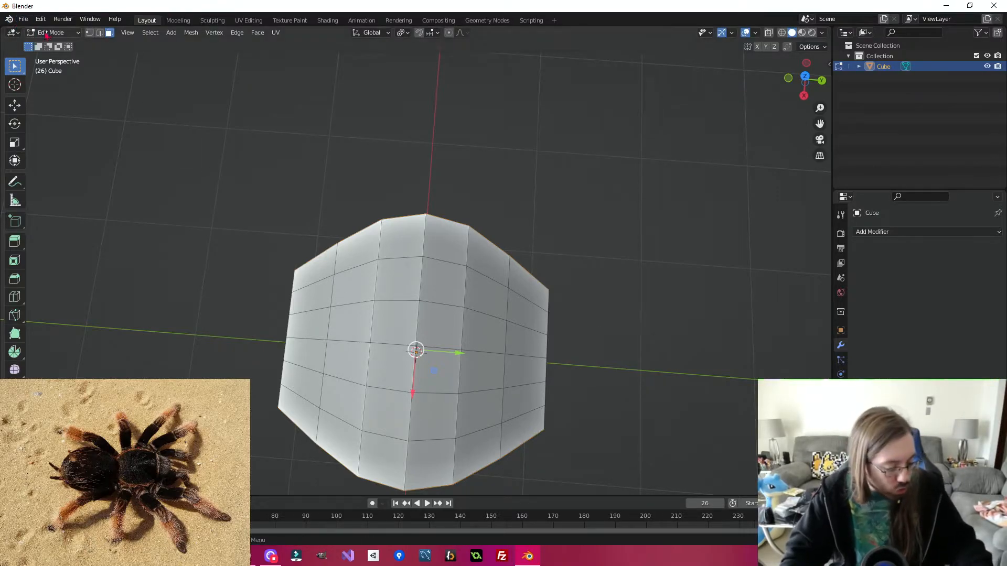
{"action": "key", "text": "ctrl+z"}
{"action": "key", "text": "ctrl+z"}
{"action": "key", "text": "ctrl+z"}
{"action": "key", "text": "ctrl+z"}
{"action": "key", "text": "ctrl+z"}
{"action": "key", "text": "ctrl+z"}
{"action": "key", "text": "ctrl+z"}
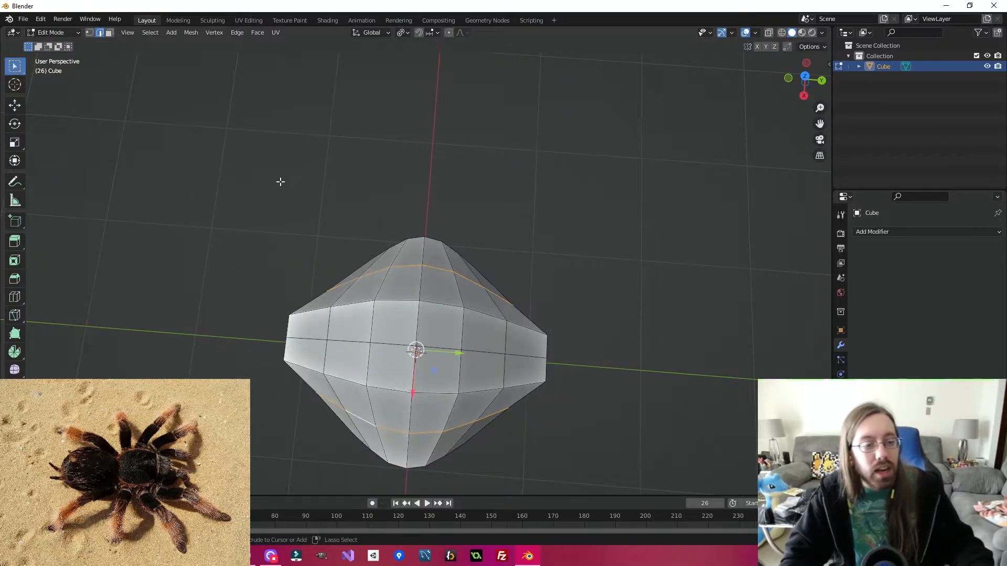
{"action": "key", "text": "ctrl+z"}
{"action": "key", "text": "ctrl+z"}
Step: Select the rows of outer faces on both sides of the body in face selection
{"action": "middle_click_drag", "start_coordinate": [279, 180], "coordinate": [354, 330]}
{"action": "middle_click_drag", "start_coordinate": [436, 227], "coordinate": [361, 228]}
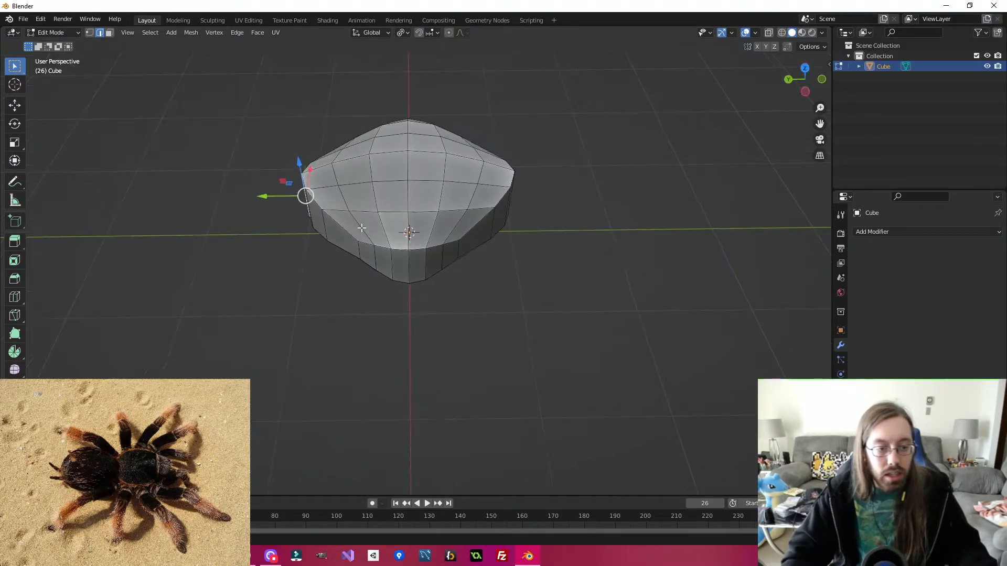
{"action": "left_click", "coordinate": [452, 252]}
{"action": "left_click", "coordinate": [109, 33]}
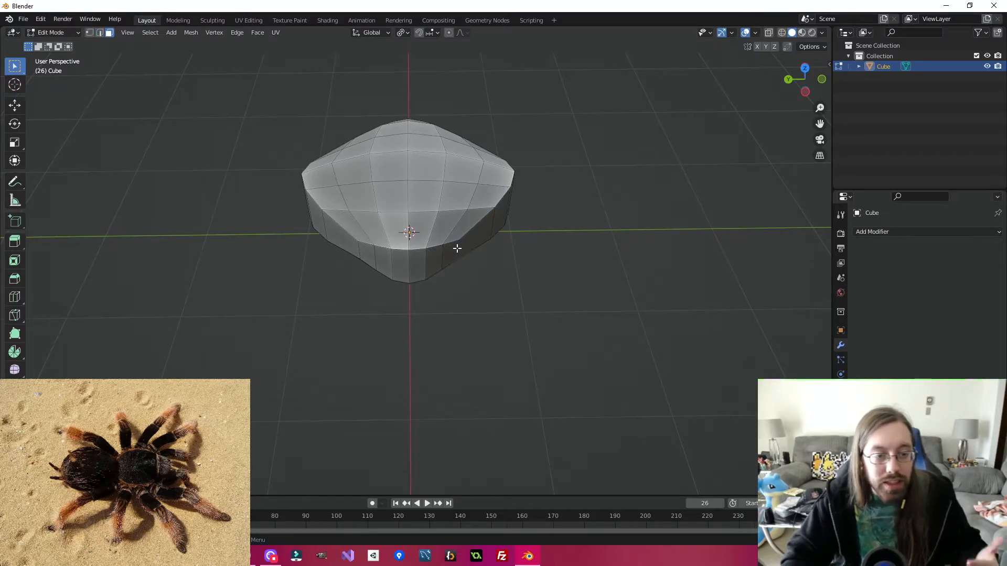
{"action": "left_click", "coordinate": [454, 252]}
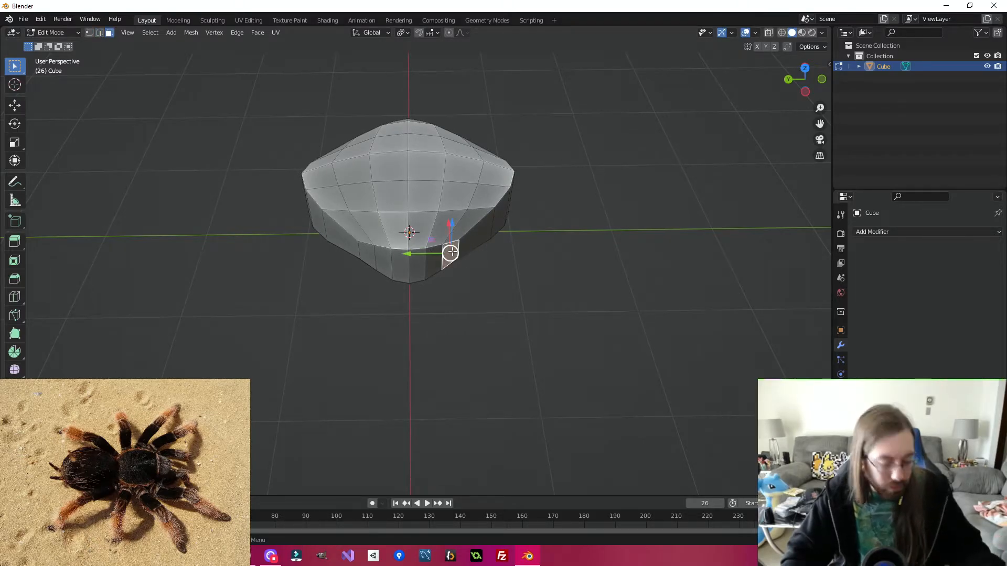
{"action": "left_click", "coordinate": [365, 258]}
{"action": "left_click", "coordinate": [374, 258]}
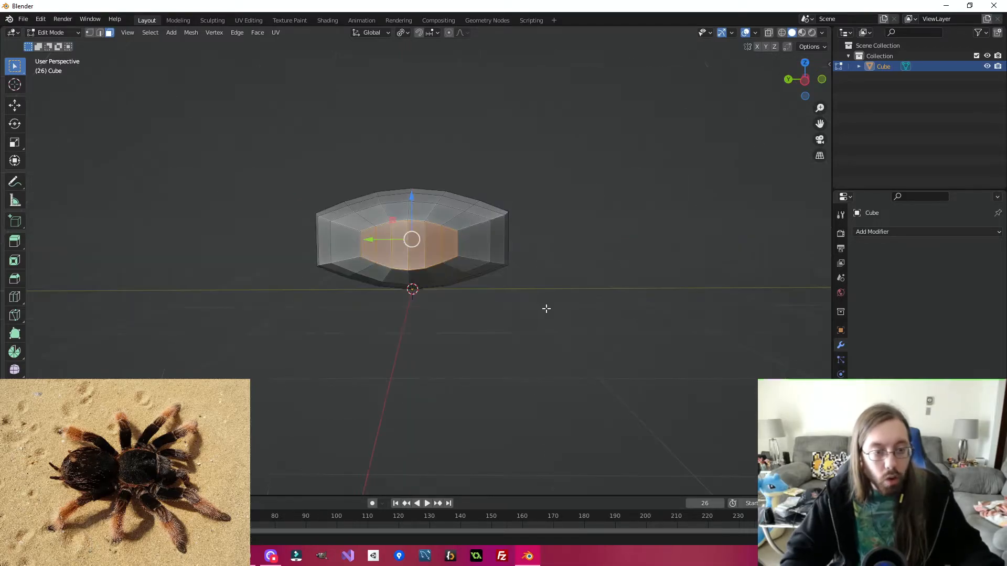
Step: Scale the selected outer side faces up along the Y axis to round the body's outline
{"action": "middle_click_drag", "start_coordinate": [545, 308], "coordinate": [531, 297]}
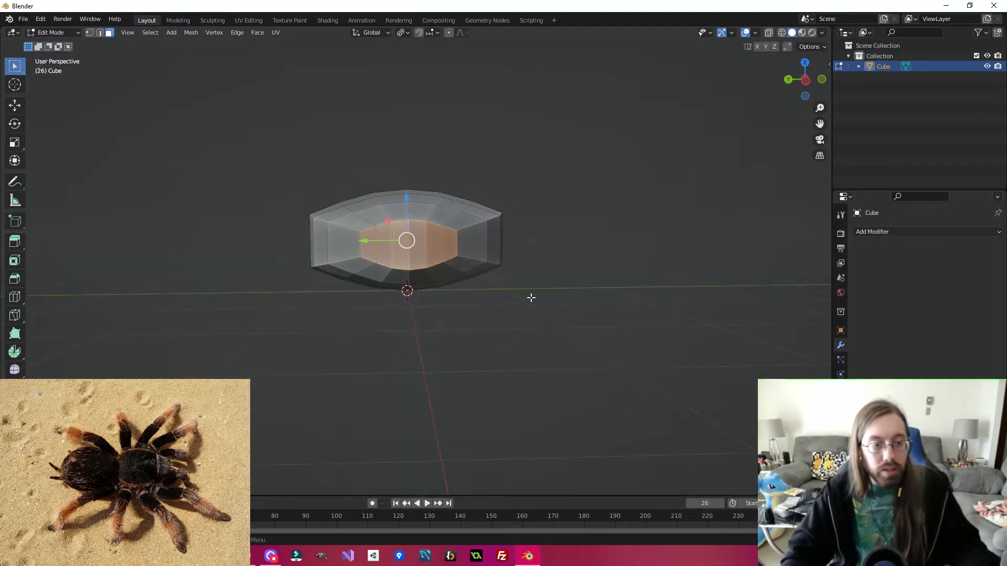
{"action": "middle_click_drag", "start_coordinate": [508, 253], "coordinate": [504, 261]}
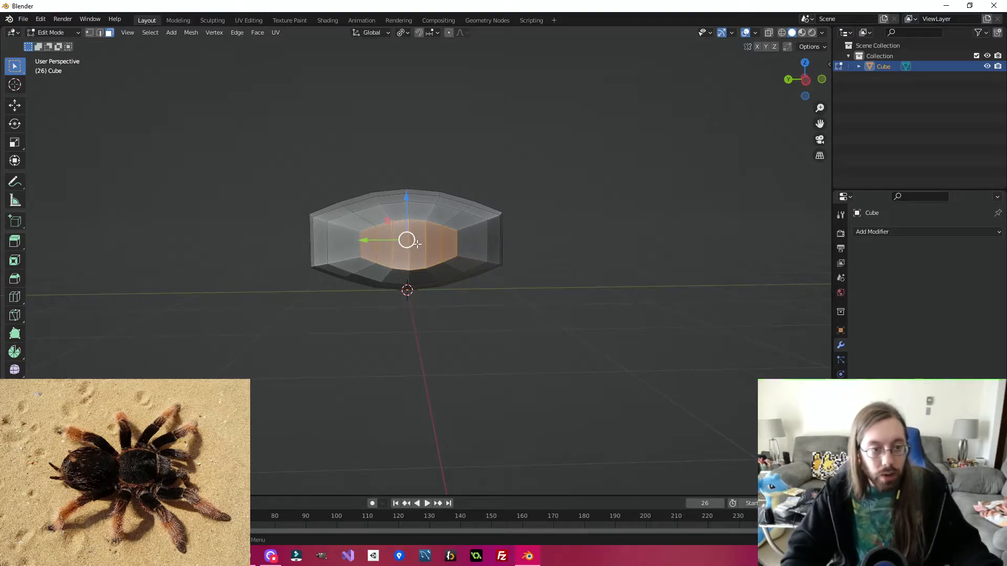
{"action": "key", "text": "s"}
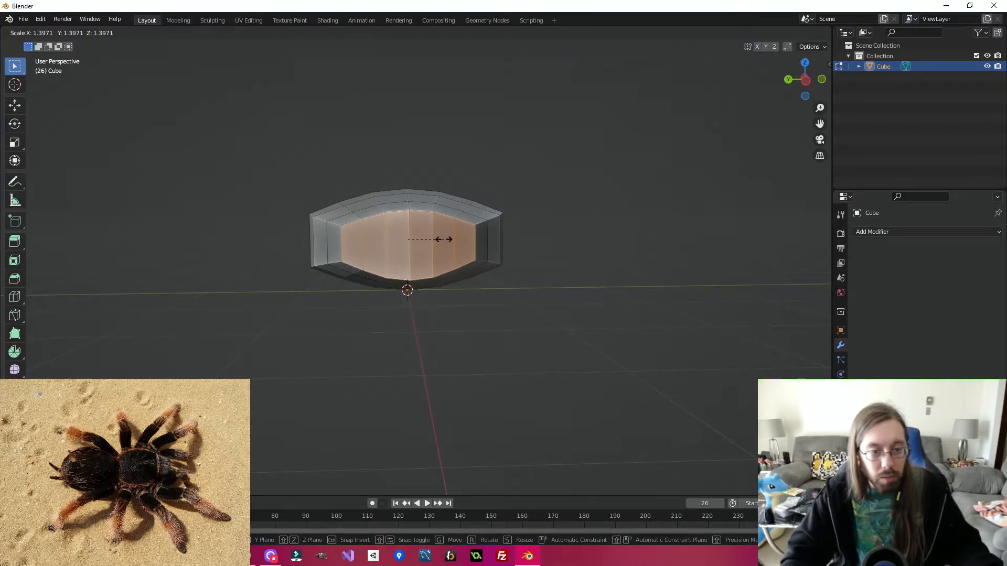
{"action": "key", "text": "y"}
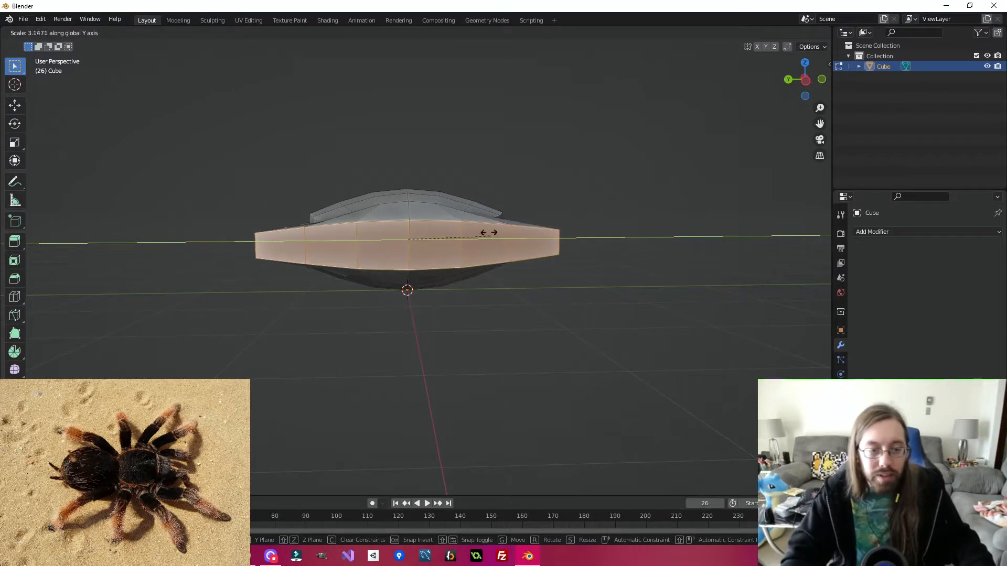
{"action": "left_click", "coordinate": [443, 243]}
{"action": "middle_click_drag", "start_coordinate": [388, 304], "coordinate": [513, 398]}
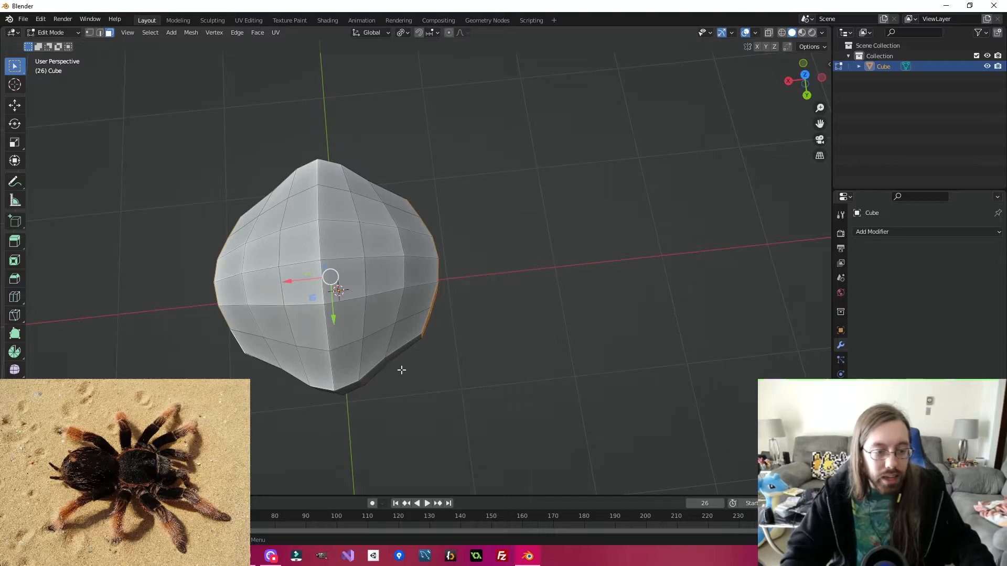
Step: Place the 3D cursor beside the body, try adding a circle mesh there, and undo it
{"action": "middle_click_drag", "start_coordinate": [487, 293], "coordinate": [339, 191]}
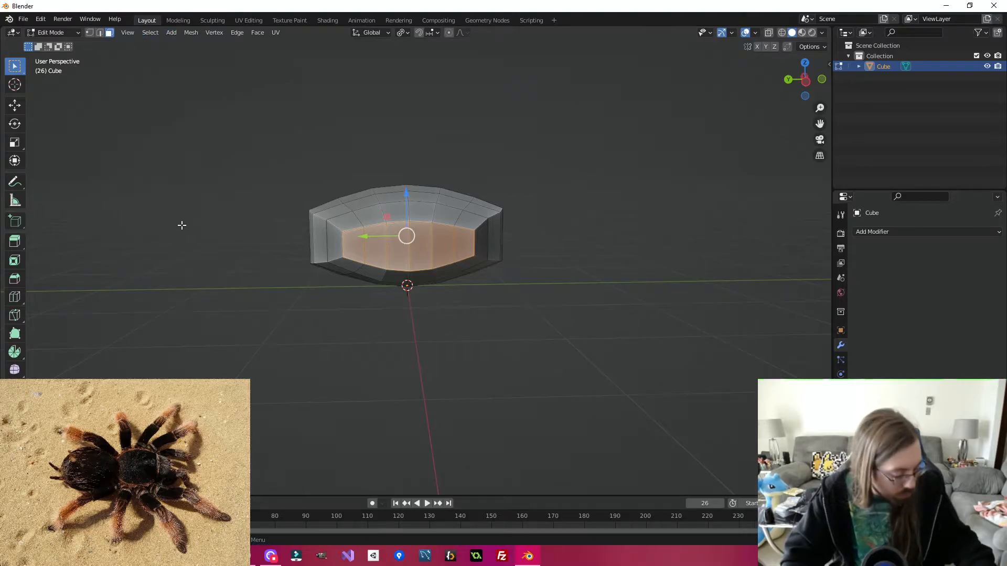
{"action": "key", "text": "shift+a"}
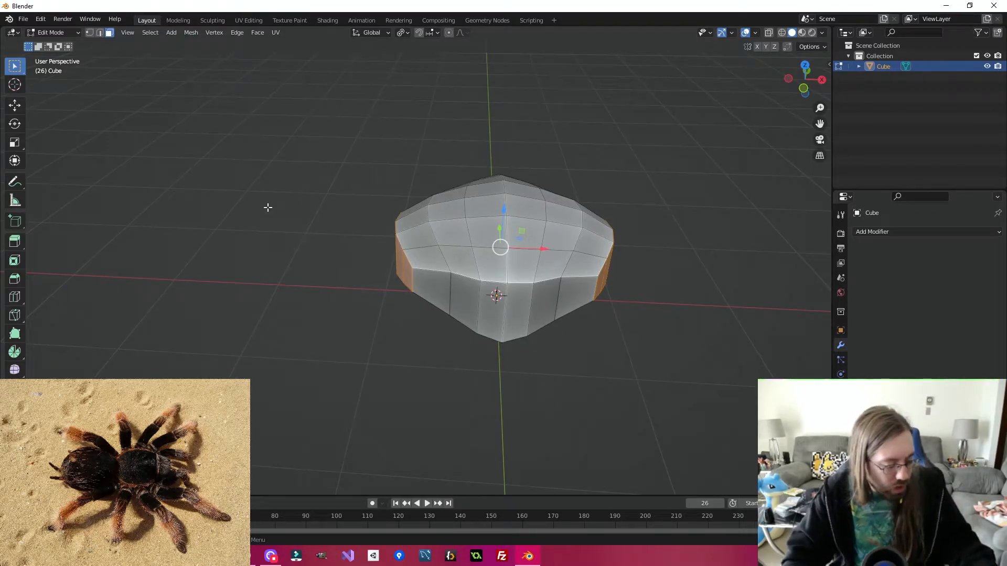
{"action": "right_click", "coordinate": [219, 267], "text": "shift"}
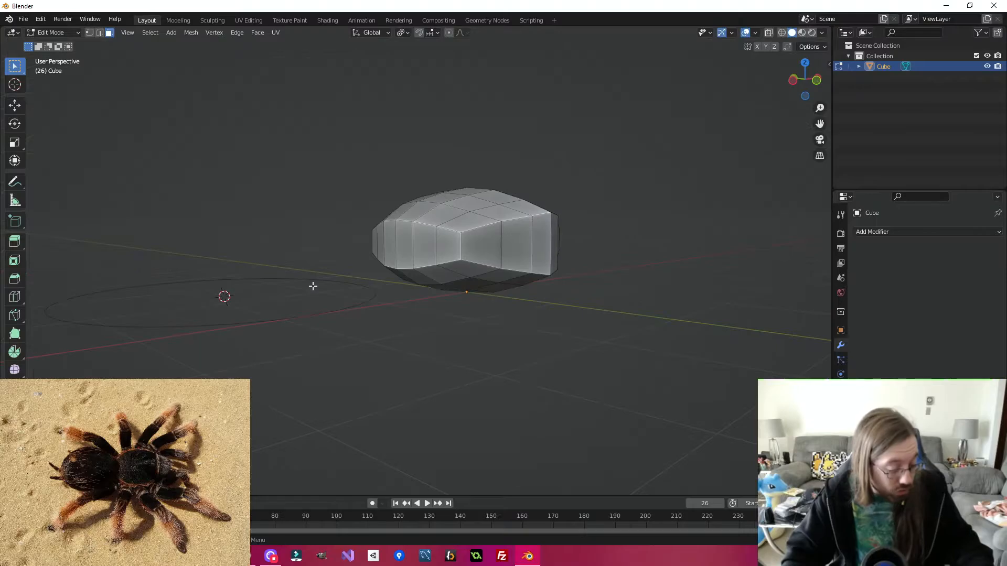
{"action": "key", "text": "ctrl+shift+z"}
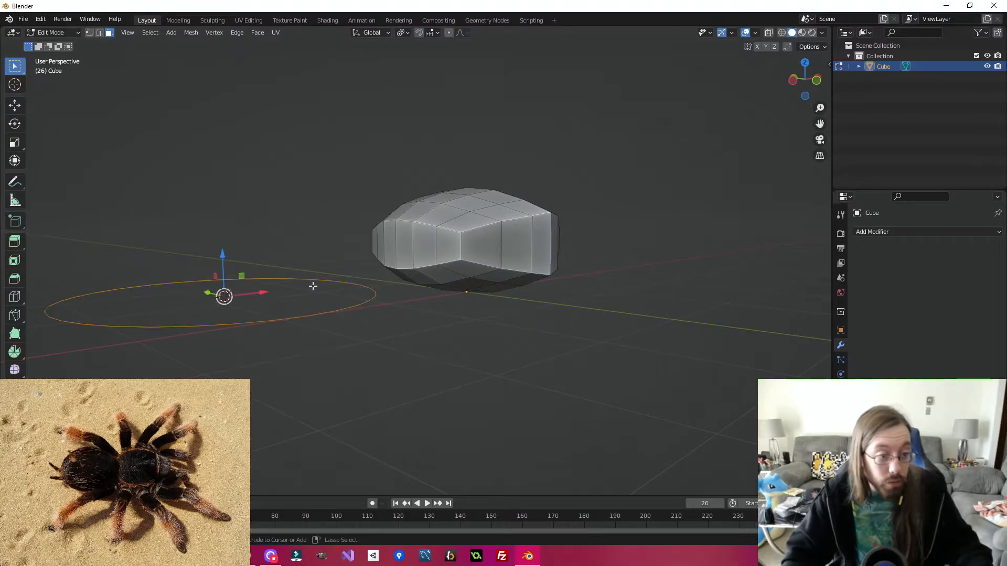
{"action": "key", "text": "ctrl+z"}
{"action": "key", "text": "ctrl+z"}
{"action": "middle_click_drag", "start_coordinate": [313, 301], "coordinate": [291, 302]}
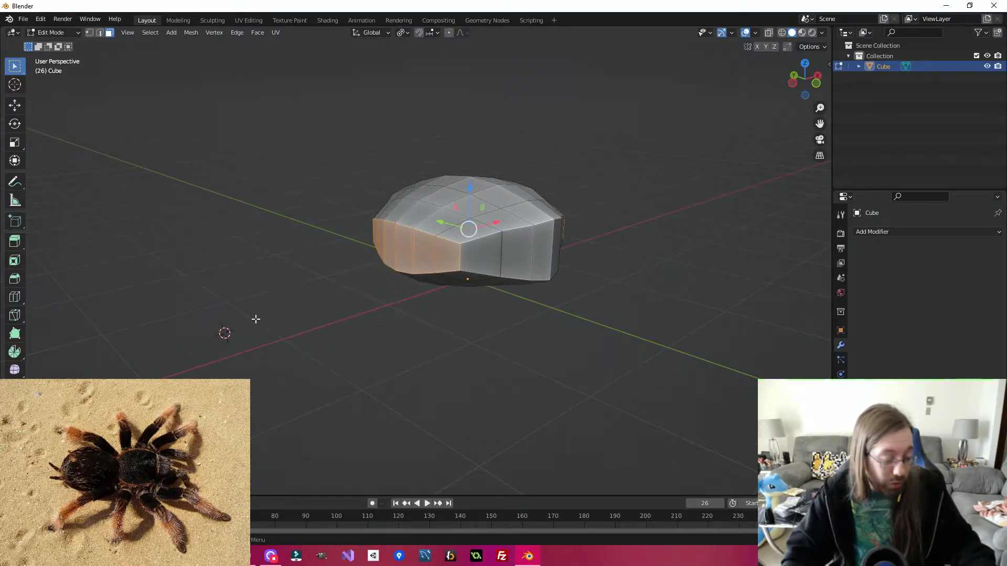
Step: Clear the face selection and add an ico sphere at the 3D cursor beside the body
{"action": "key", "text": "alt+a"}
{"action": "key", "text": "shift+a"}
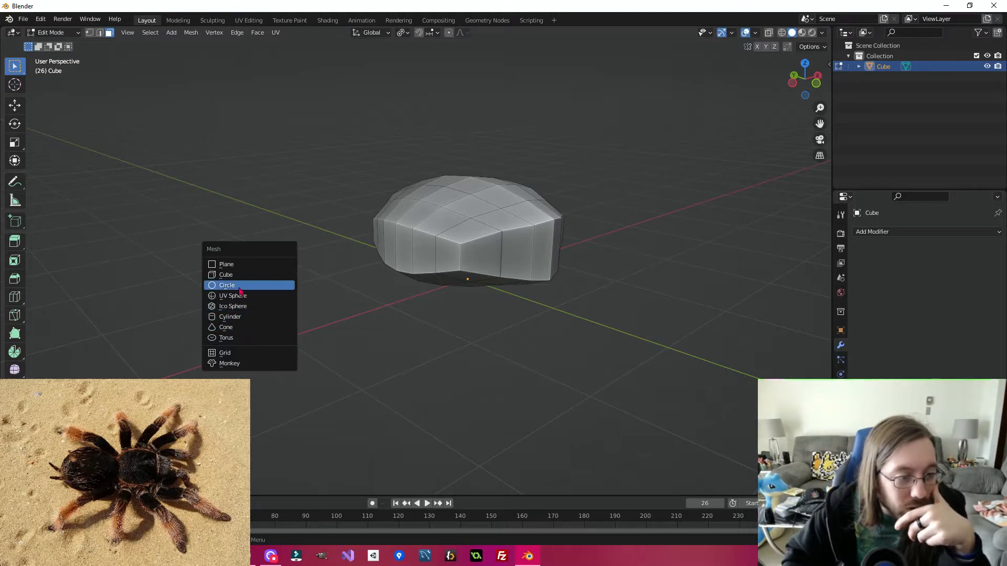
{"action": "left_click", "coordinate": [237, 307]}
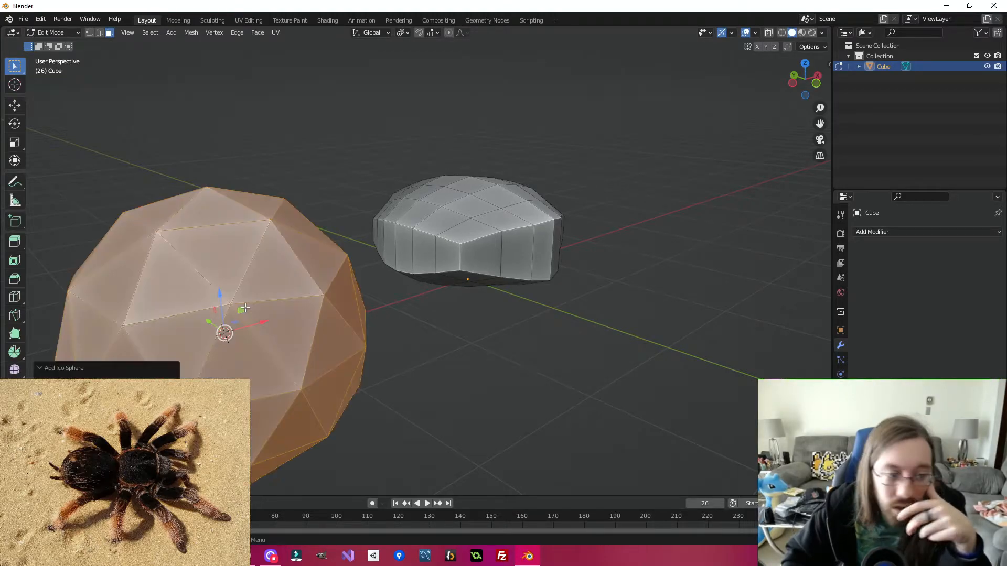
{"action": "middle_click_drag", "start_coordinate": [257, 354], "coordinate": [269, 330]}
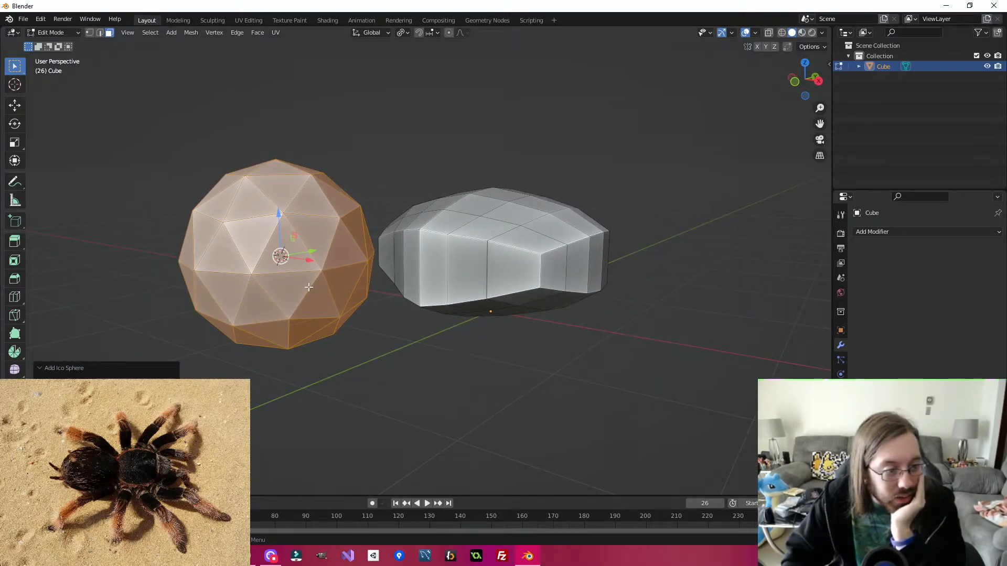
{"action": "middle_click_drag", "start_coordinate": [311, 284], "coordinate": [384, 294]}
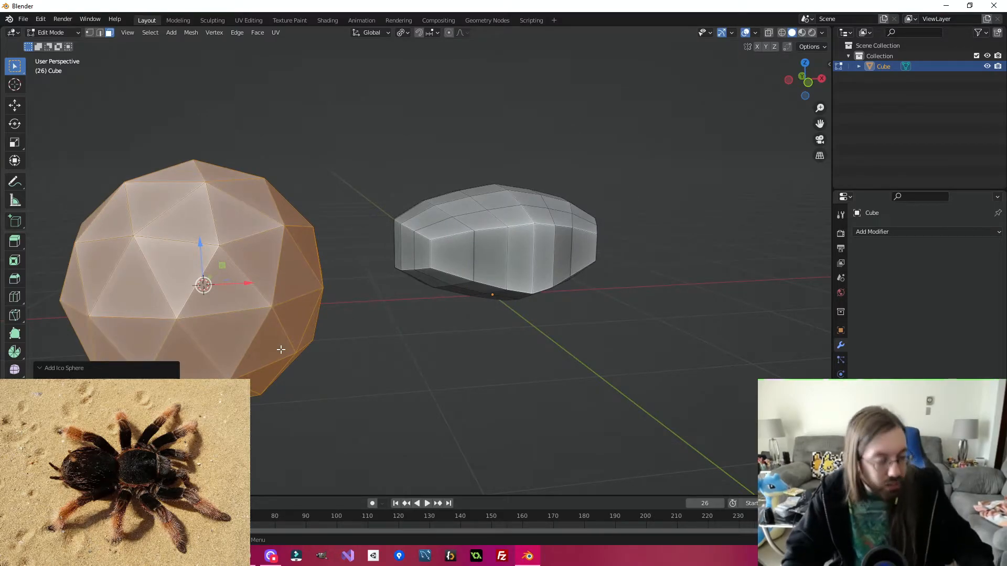
Step: Enlarge the ico sphere slightly and flatten it to about 0.59 along the Z axis
{"action": "key", "text": "s"}
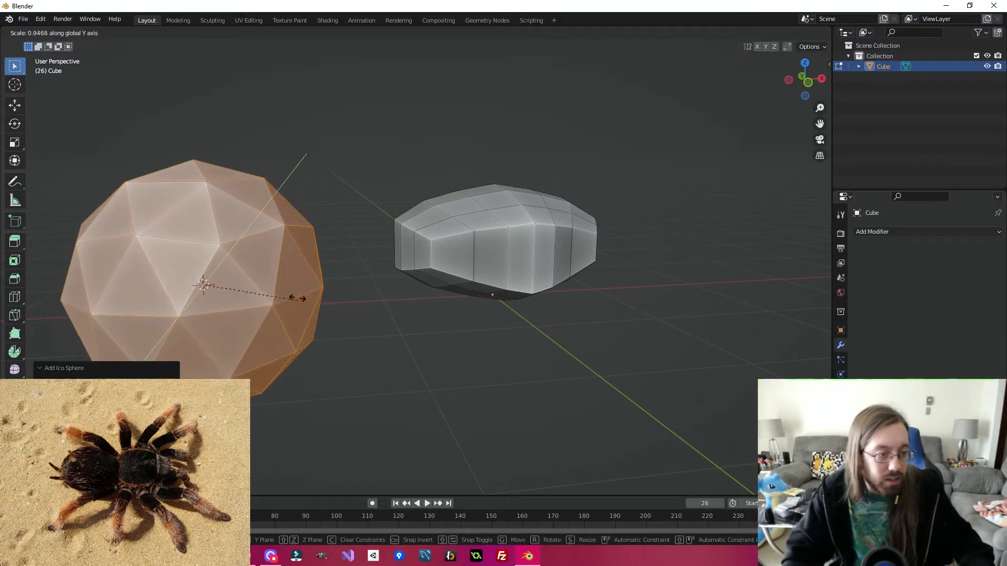
{"action": "key", "text": "y"}
{"action": "key", "text": "y"}
{"action": "key", "text": "y"}
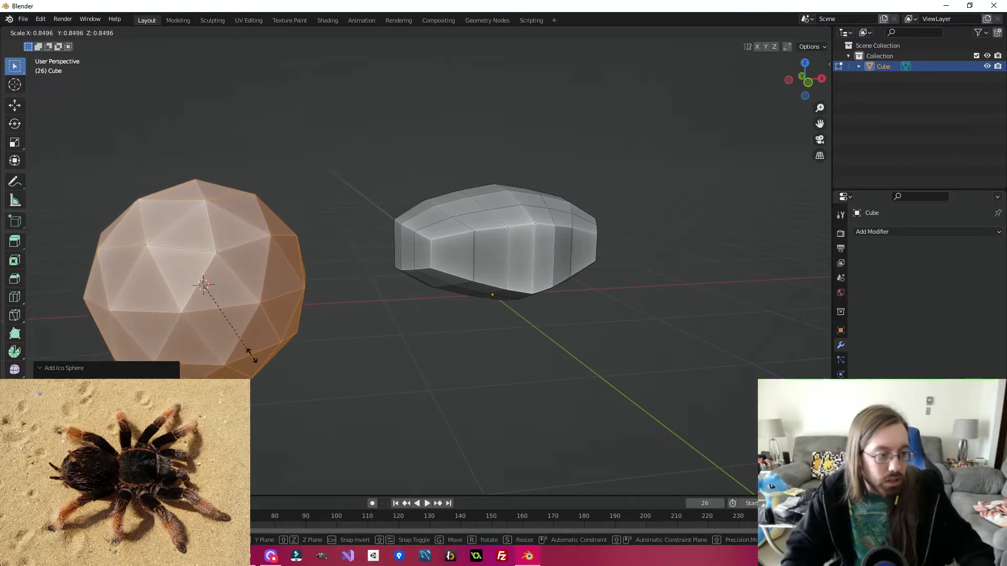
{"action": "left_click", "coordinate": [269, 364]}
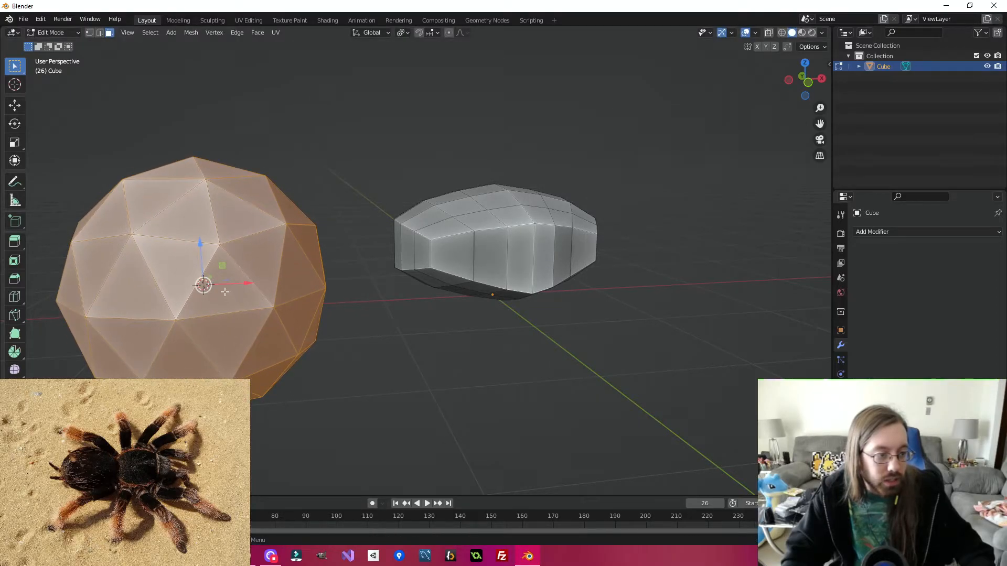
{"action": "key", "text": "s"}
{"action": "key", "text": "z"}
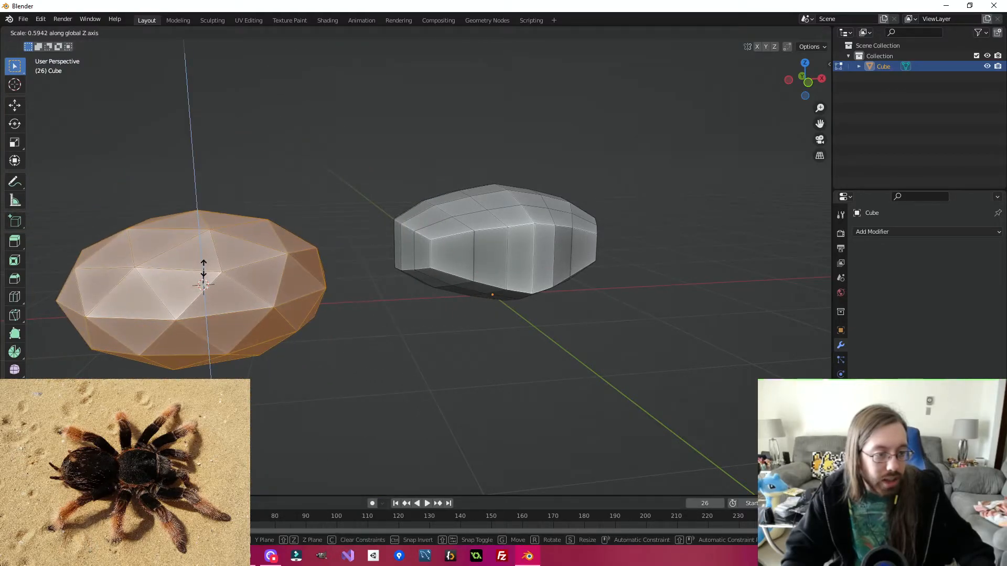
{"action": "left_click", "coordinate": [203, 268]}
{"action": "middle_click_drag", "start_coordinate": [298, 335], "coordinate": [400, 347]}
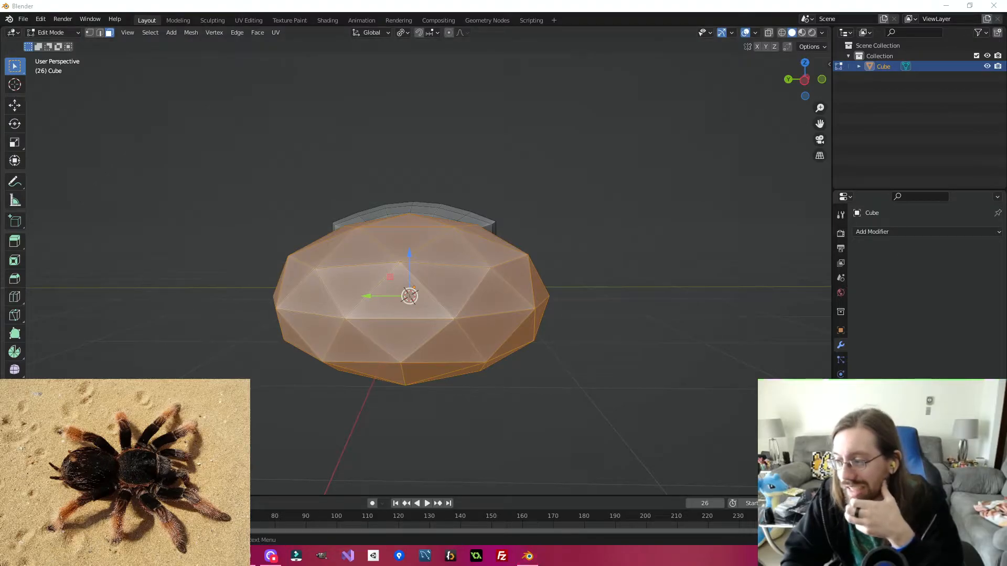
Step: Compare the flattened ico sphere with the body from several angles, and select lengthwise edge loops on the body
{"action": "middle_click_drag", "start_coordinate": [582, 263], "coordinate": [471, 296]}
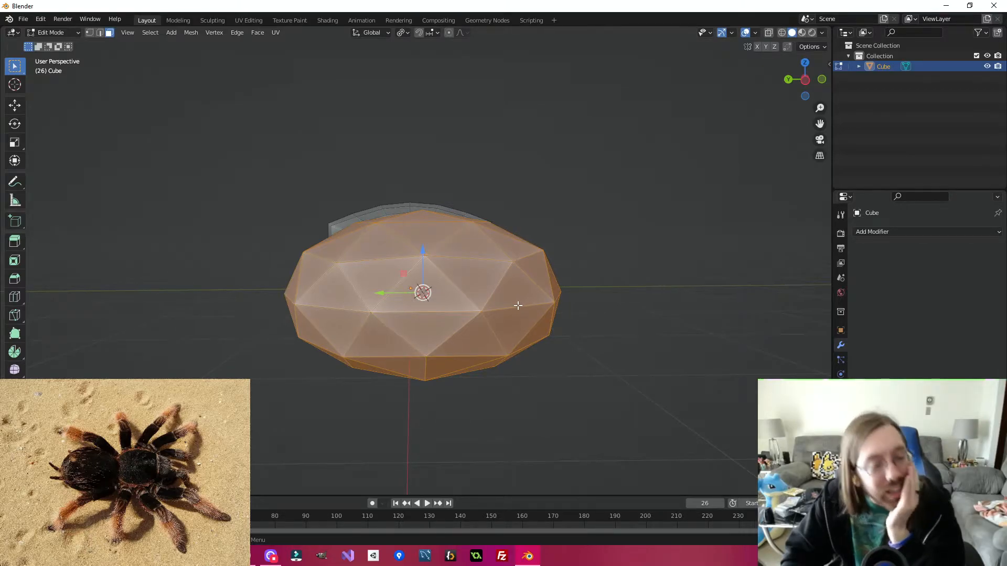
{"action": "middle_click_drag", "start_coordinate": [645, 237], "coordinate": [601, 269]}
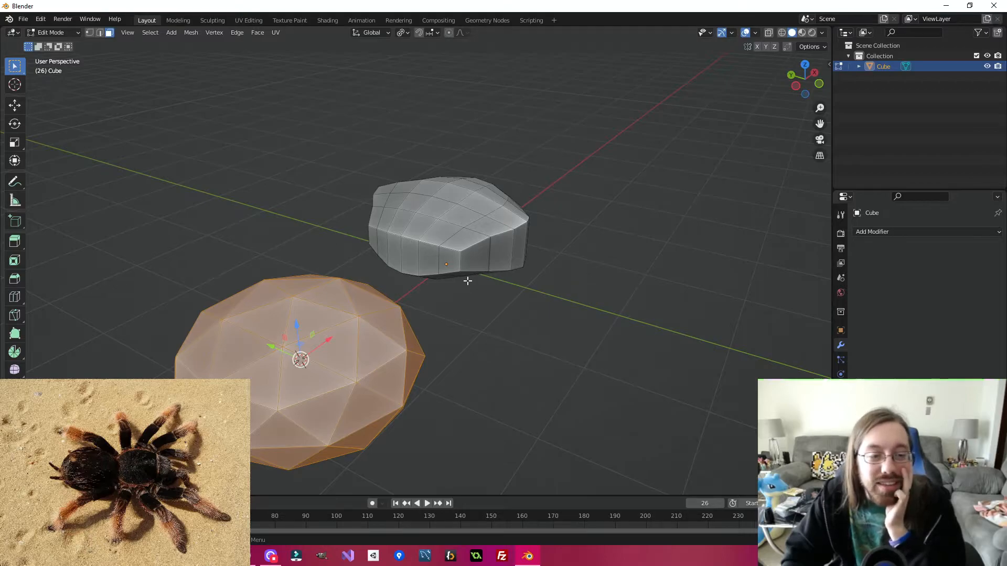
{"action": "middle_click_drag", "start_coordinate": [388, 244], "coordinate": [458, 279]}
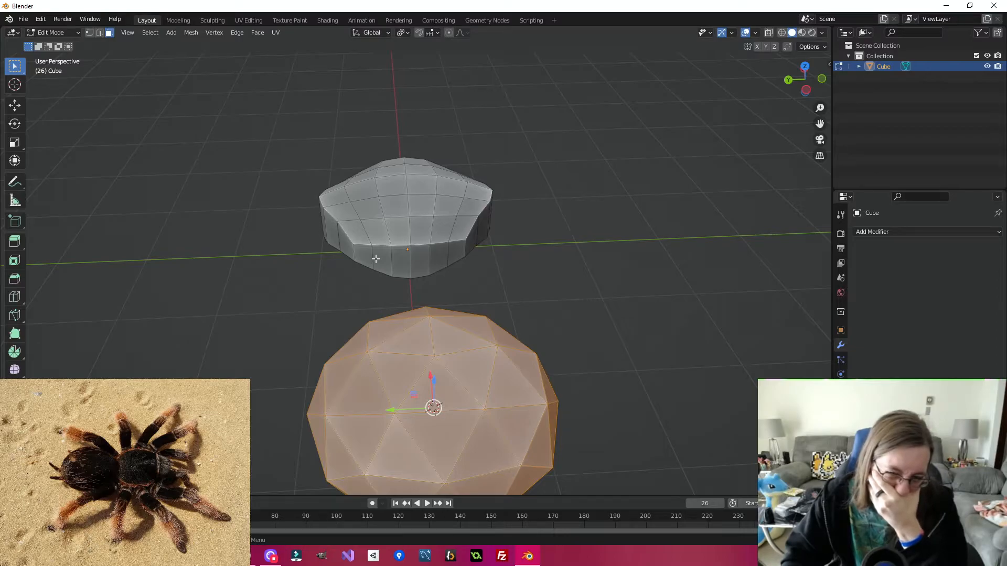
{"action": "middle_click_drag", "start_coordinate": [582, 260], "coordinate": [208, 252]}
{"action": "key", "text": "2"}
{"action": "left_click", "coordinate": [487, 262], "text": "alt"}
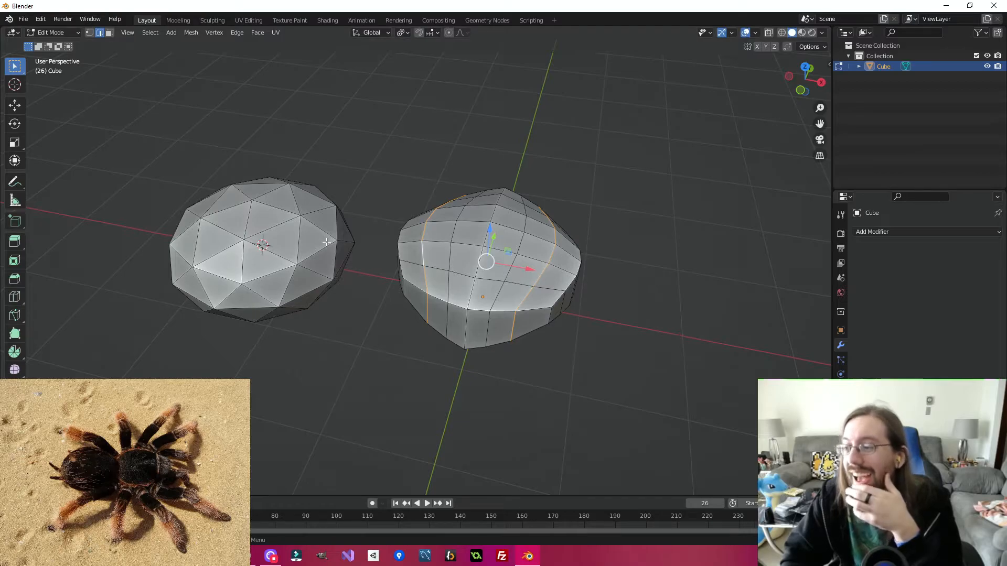
{"action": "middle_click_drag", "start_coordinate": [446, 296], "coordinate": [412, 375]}
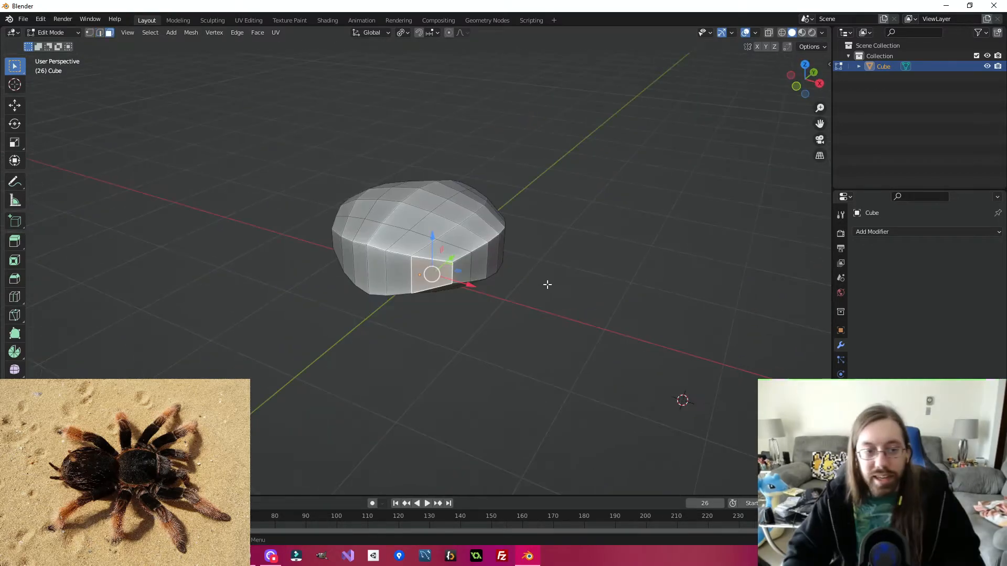
Step: Examine the body's side faces from all around, picking individual faces along the rim
{"action": "middle_click_drag", "start_coordinate": [546, 284], "coordinate": [439, 287]}
{"action": "left_click", "coordinate": [474, 347]}
{"action": "middle_click_drag", "start_coordinate": [615, 253], "coordinate": [490, 282]}
{"action": "middle_click_drag", "start_coordinate": [410, 354], "coordinate": [318, 254]}
{"action": "left_click", "coordinate": [334, 272]}
{"action": "middle_click_drag", "start_coordinate": [357, 377], "coordinate": [589, 373]}
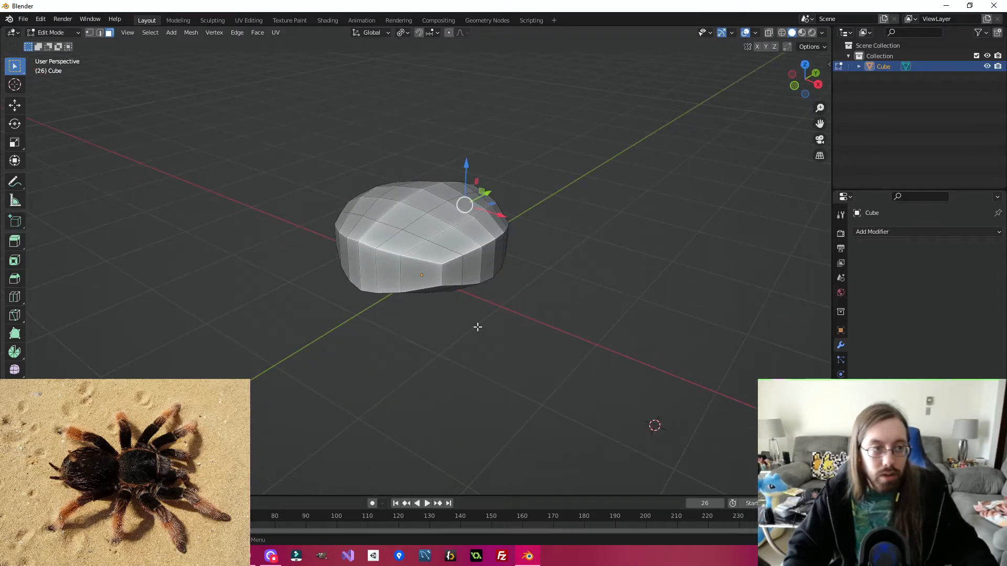
{"action": "left_click", "coordinate": [478, 327]}
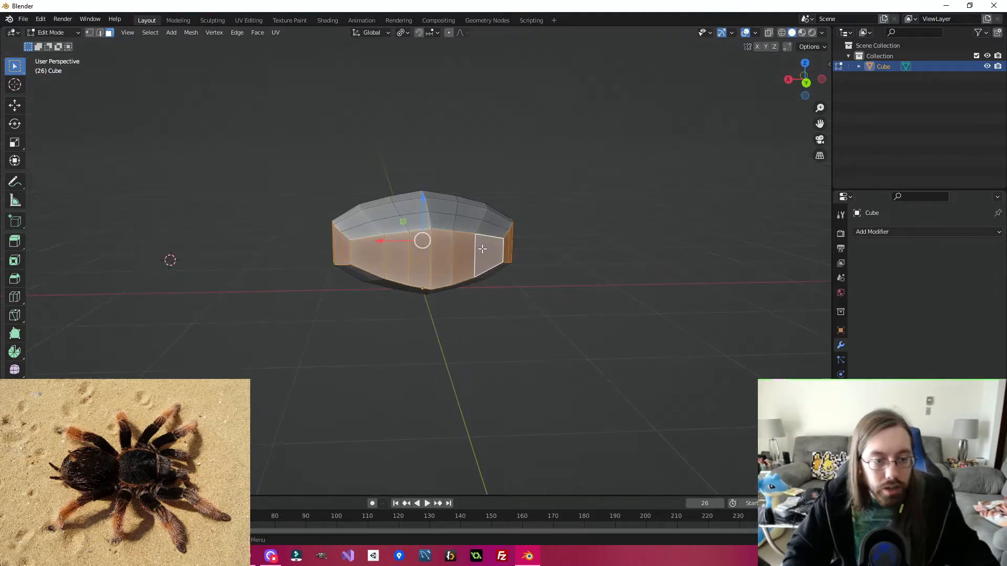
Step: Select the row of side faces along one side of the body, try extruding it outward, and scale it to about 1.03
{"action": "left_click", "coordinate": [482, 249]}
{"action": "left_click", "coordinate": [378, 256], "text": "ctrl"}
{"action": "middle_click_drag", "start_coordinate": [378, 255], "coordinate": [530, 337]}
{"action": "key", "text": "e"}
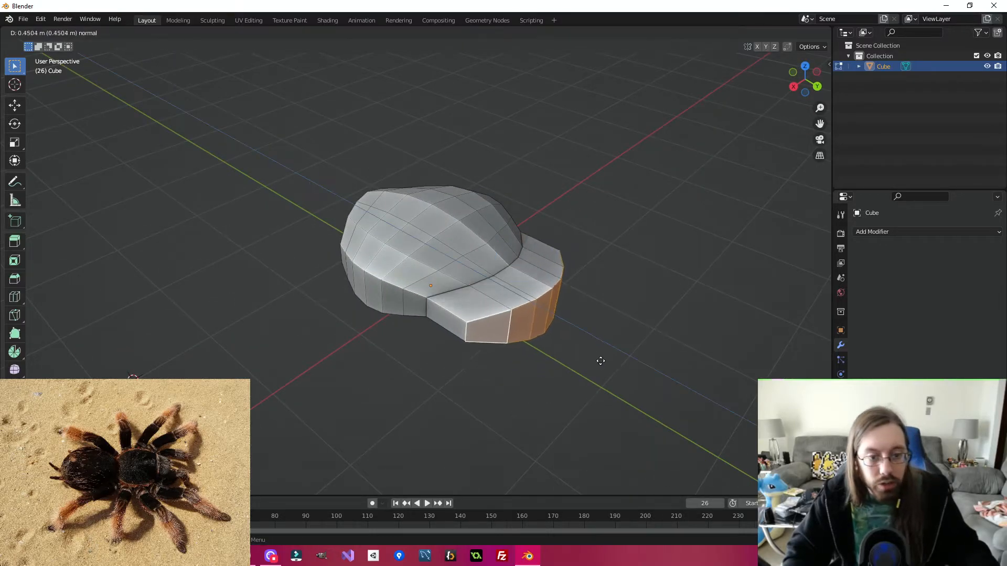
{"action": "key", "text": "s"}
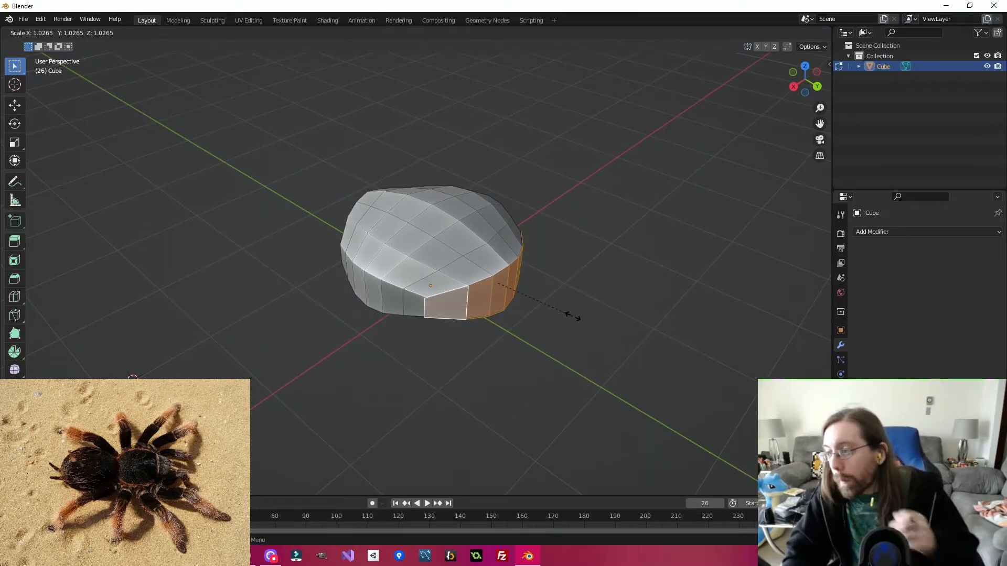
{"action": "left_click", "coordinate": [571, 317]}
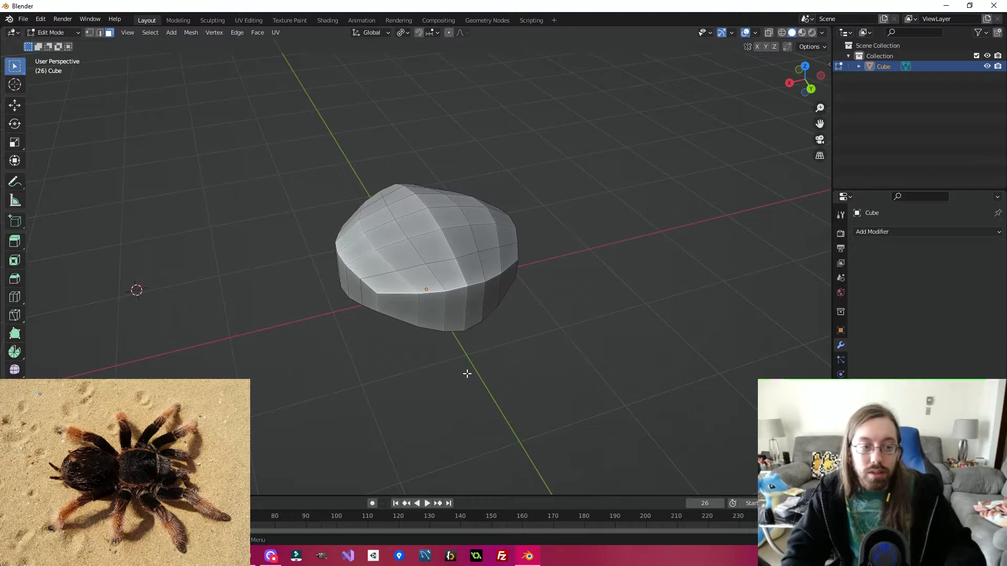
{"action": "mouse_move", "coordinate": [532, 134]}
{"action": "middle_mouse_down"}
{"action": "mouse_move", "coordinate": [580, 121]}
{"action": "mouse_move", "coordinate": [665, 128]}
{"action": "mouse_move", "coordinate": [535, 134]}
{"action": "middle_mouse_up"}
{"action": "middle_click_drag", "start_coordinate": [396, 313], "coordinate": [468, 308]}
{"action": "left_click", "coordinate": [465, 309]}
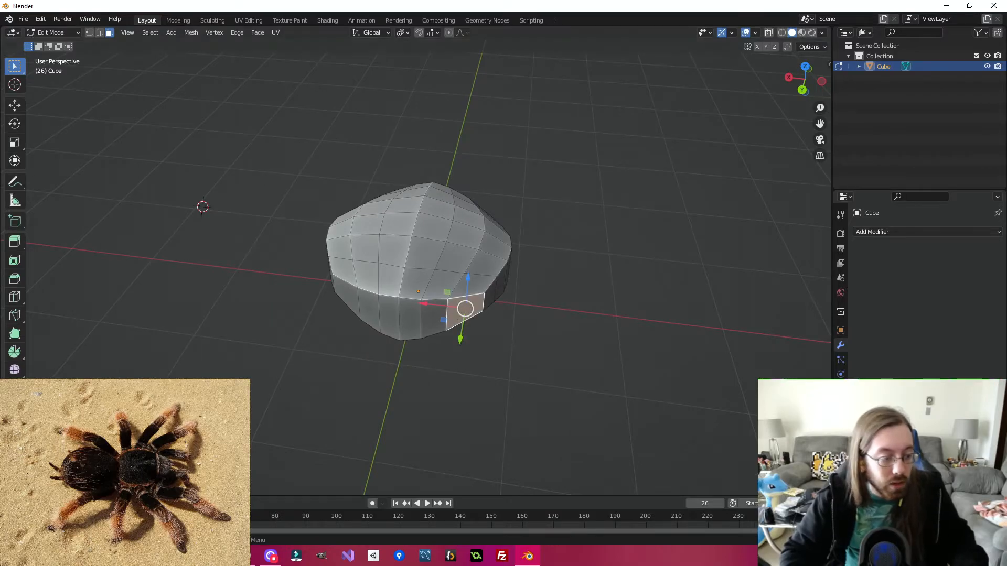
Step: Switch to the YouTube low poly modeling tutorial, check its Flatten chapter, and return to Blender
{"action": "key", "text": "alt+Tab"}
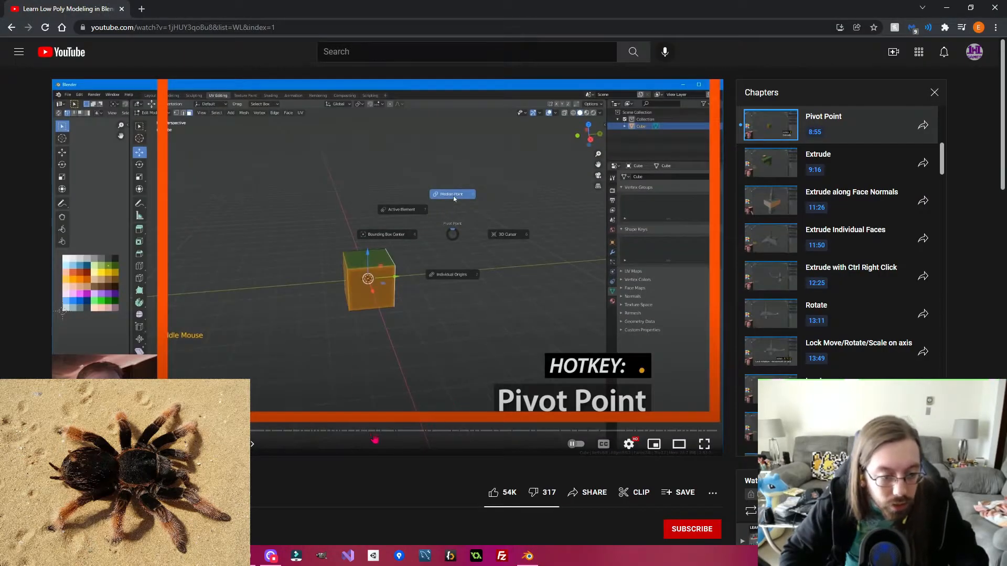
{"action": "left_click", "coordinate": [451, 431]}
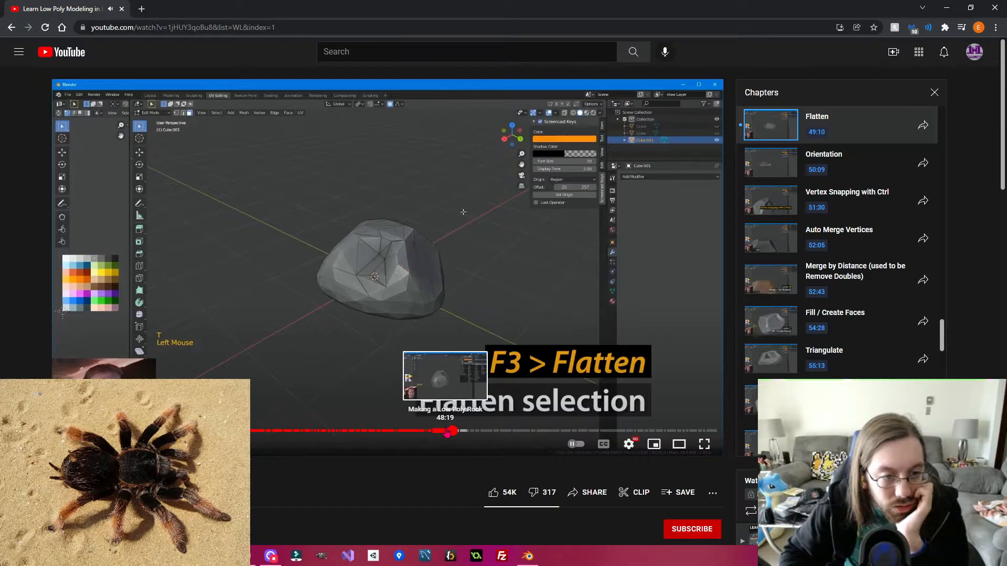
{"action": "left_click", "coordinate": [502, 288]}
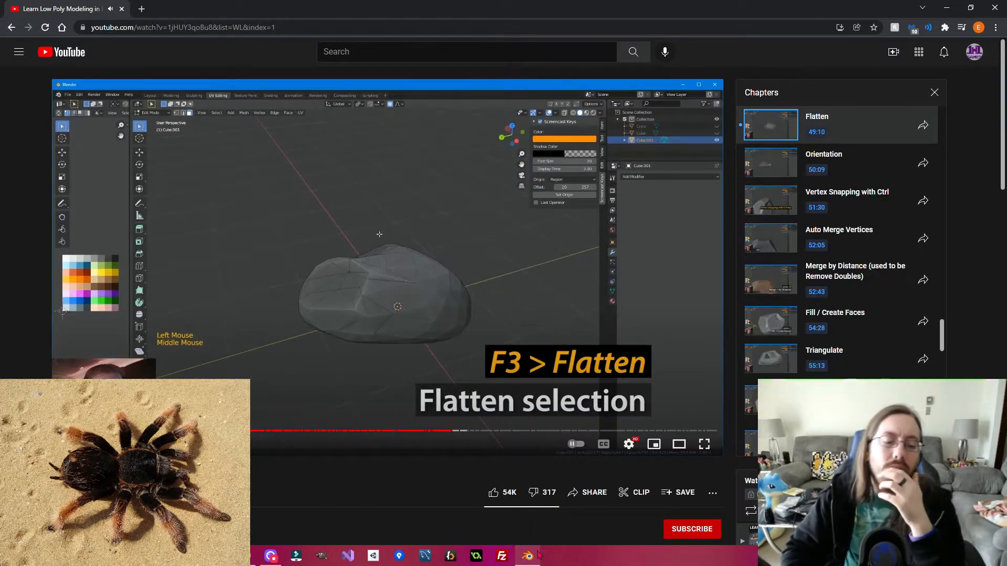
{"action": "key", "text": "alt+Tab"}
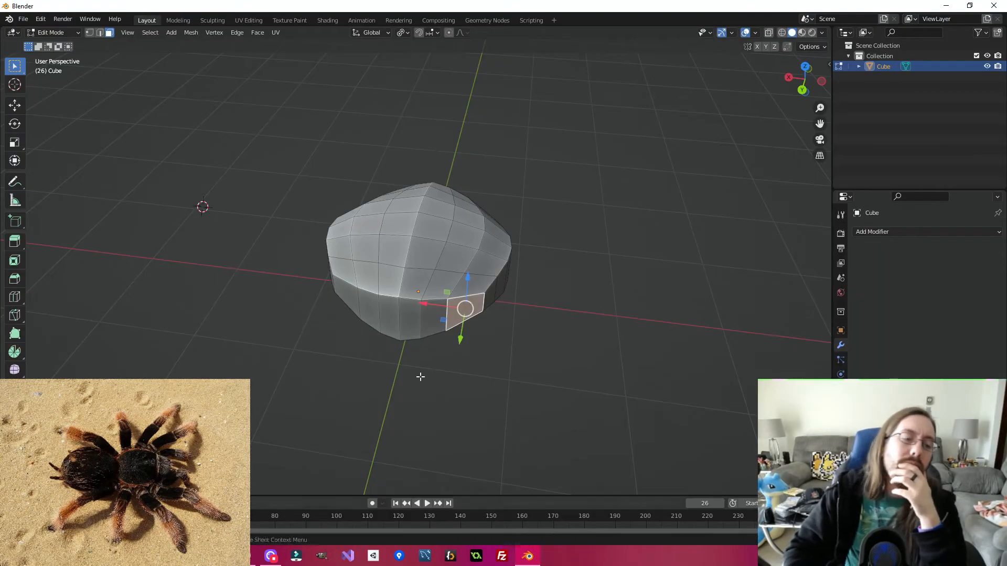
Step: Select the connected row of side faces along the near side of the body
{"action": "left_click", "coordinate": [350, 300]}
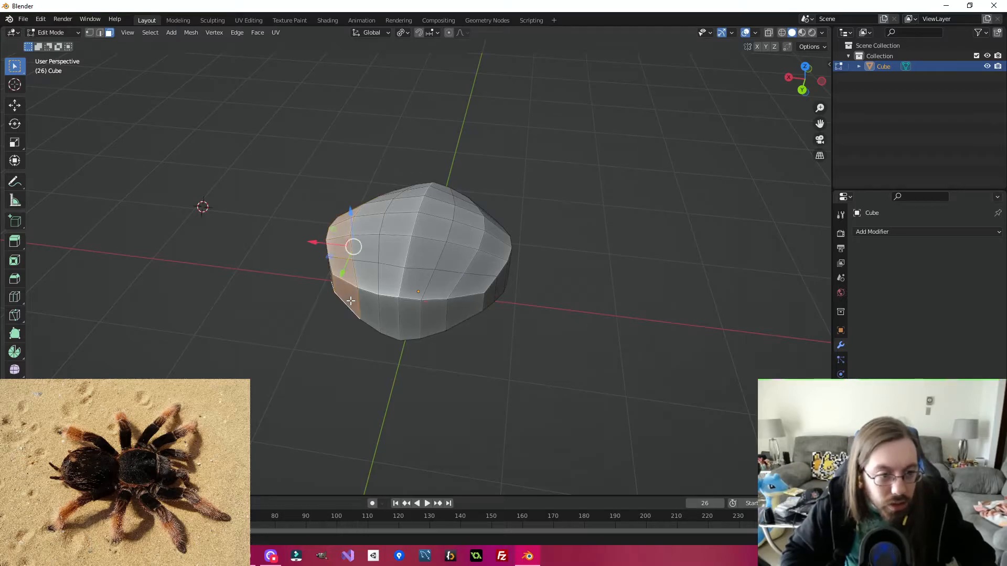
{"action": "left_click", "coordinate": [352, 301]}
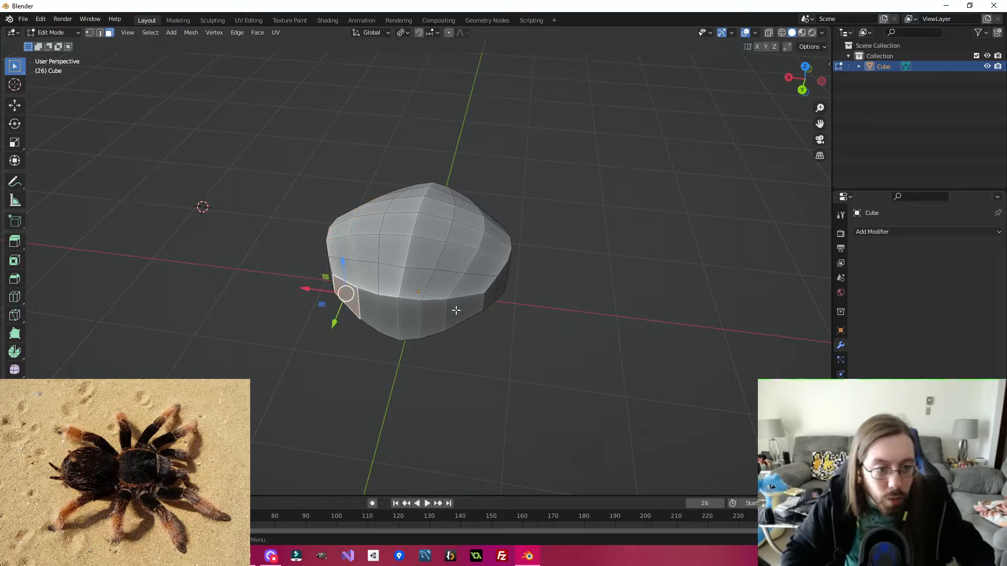
{"action": "left_click", "coordinate": [457, 310], "text": "ctrl"}
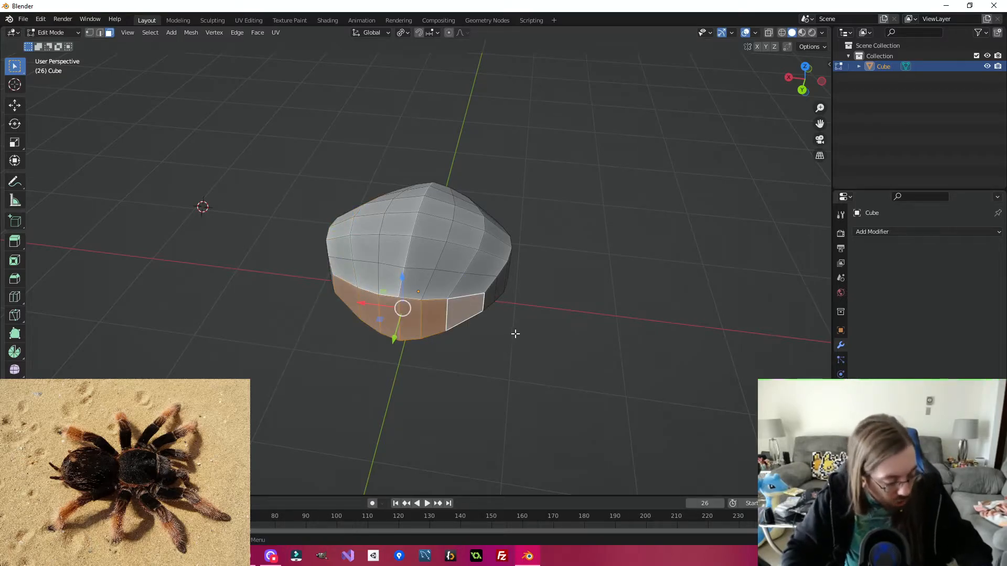
Step: Search the operators for "flatt" and look through the mesh commands for a way to flatten the selected faces
{"action": "key", "text": "F3"}
{"action": "type", "text": "f"}
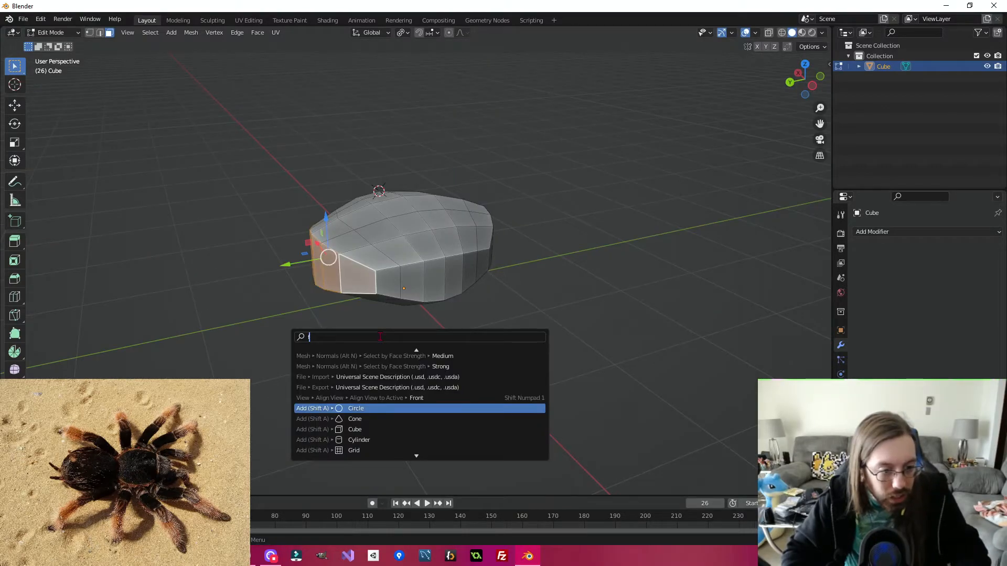
{"action": "type", "text": "flatt"}
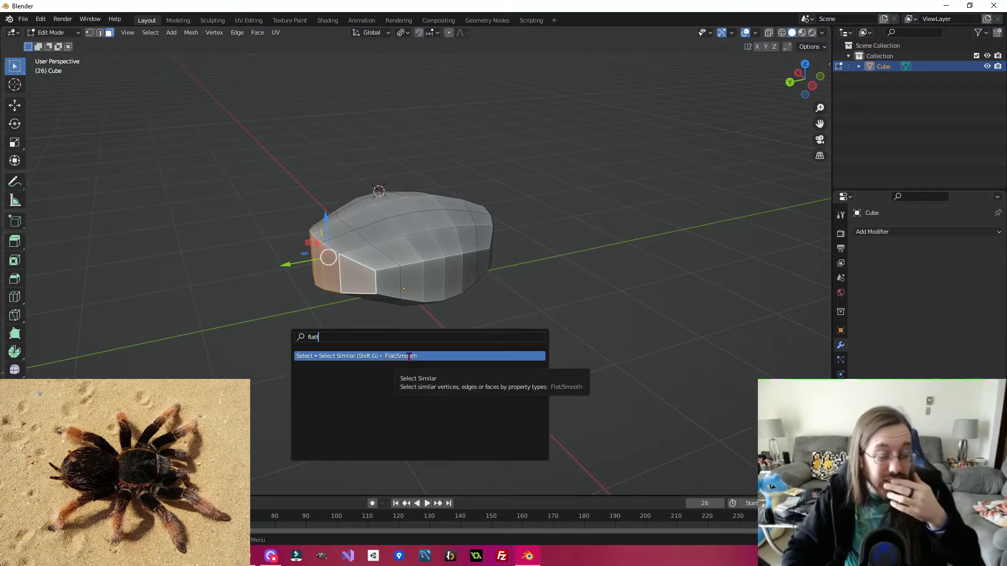
{"action": "left_click", "coordinate": [192, 33]}
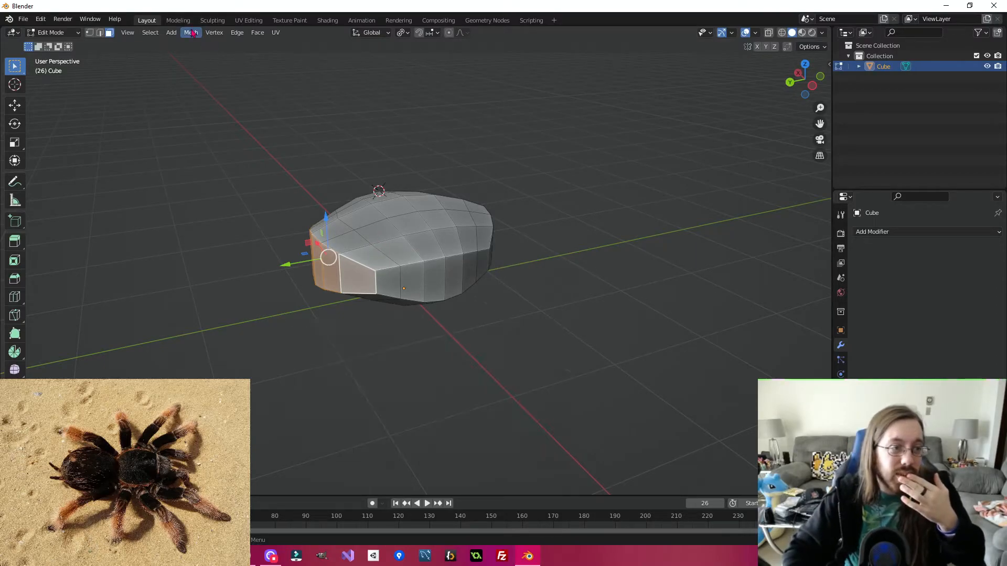
{"action": "left_click", "coordinate": [192, 36]}
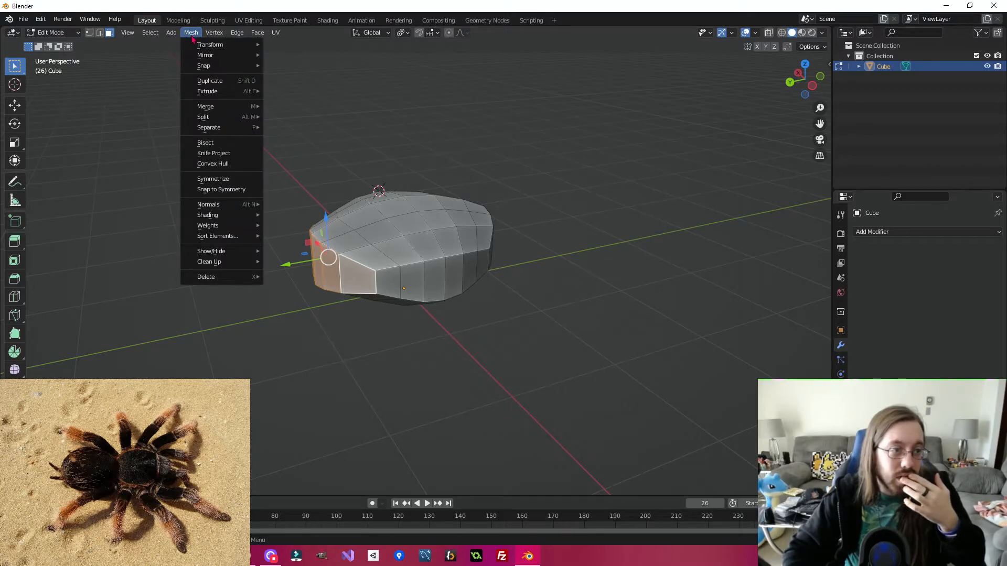
{"action": "left_click", "coordinate": [192, 36]}
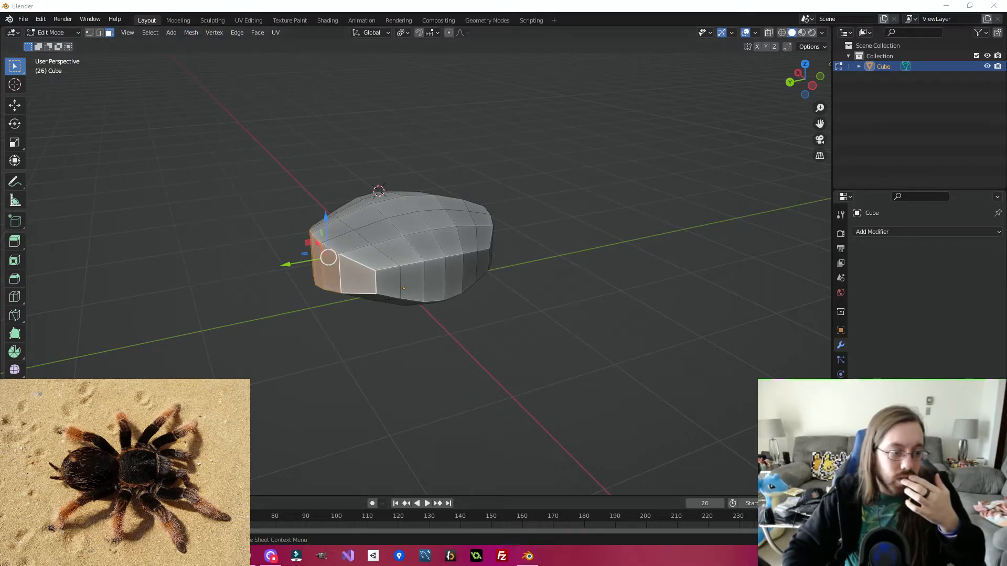
Step: Switch to the YouTube tutorial, watch part of its Making a Low Poly Rock chapter, and return to Blender
{"action": "key", "text": "alt+Tab"}
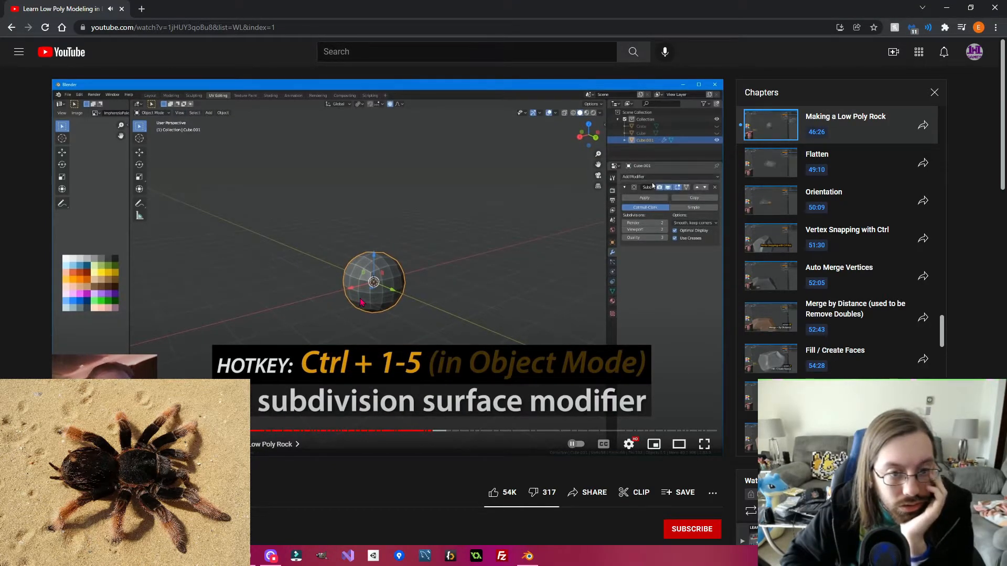
{"action": "left_click", "coordinate": [458, 314]}
{"action": "key", "text": "f"}
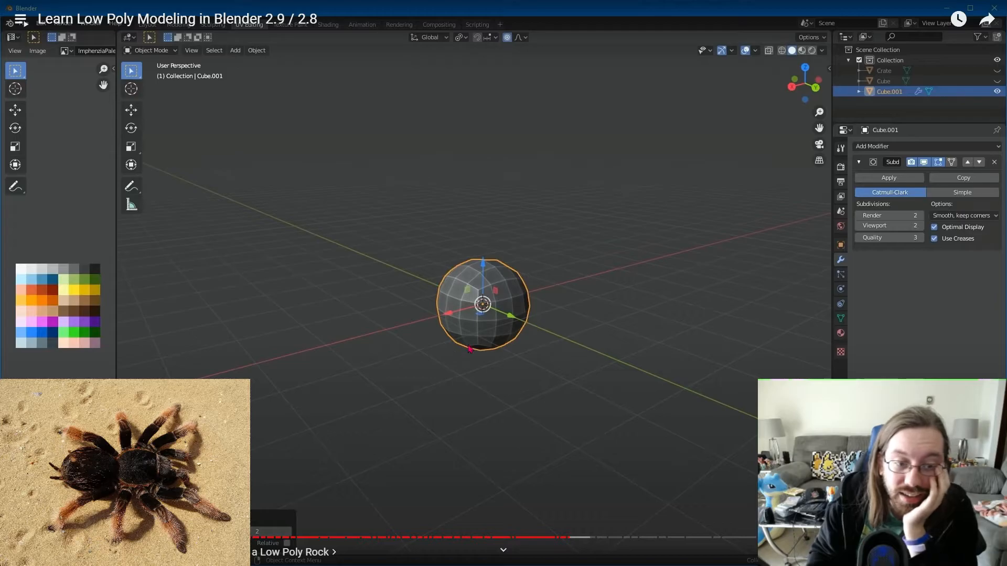
{"action": "key", "text": "Escape"}
{"action": "left_click", "coordinate": [528, 555]}
{"action": "middle_click_drag", "start_coordinate": [373, 311], "coordinate": [383, 291]}
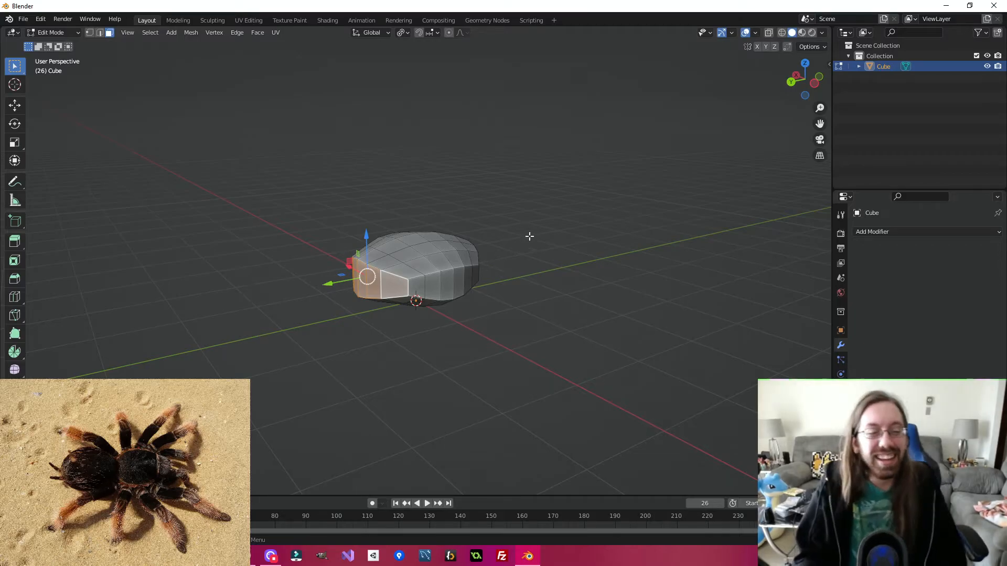
{"action": "middle_click_drag", "start_coordinate": [515, 240], "coordinate": [564, 221]}
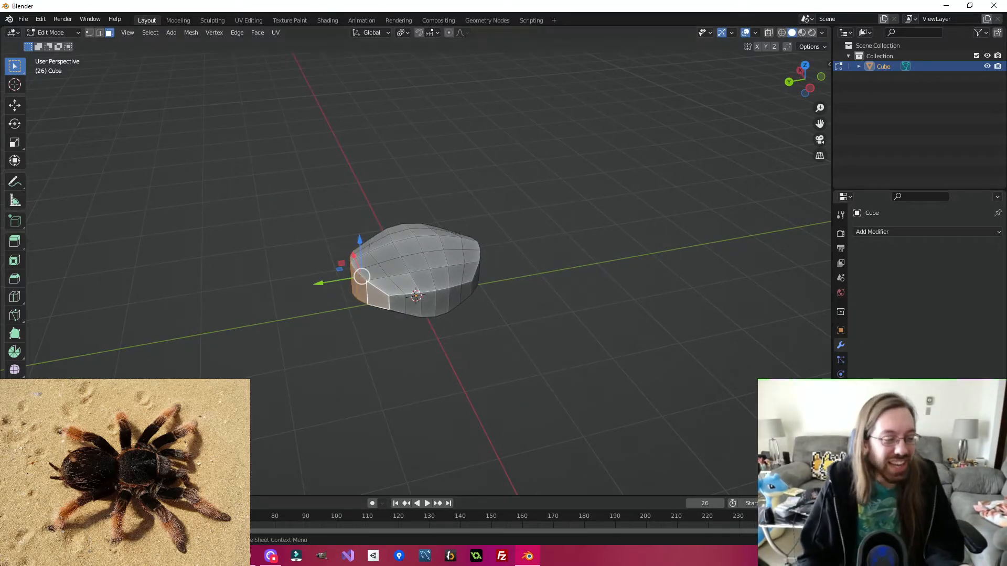
Step: Switch to the YouTube tutorial again and skip ahead through the low poly rock section to find the flatten technique
{"action": "key", "text": "alt+Tab"}
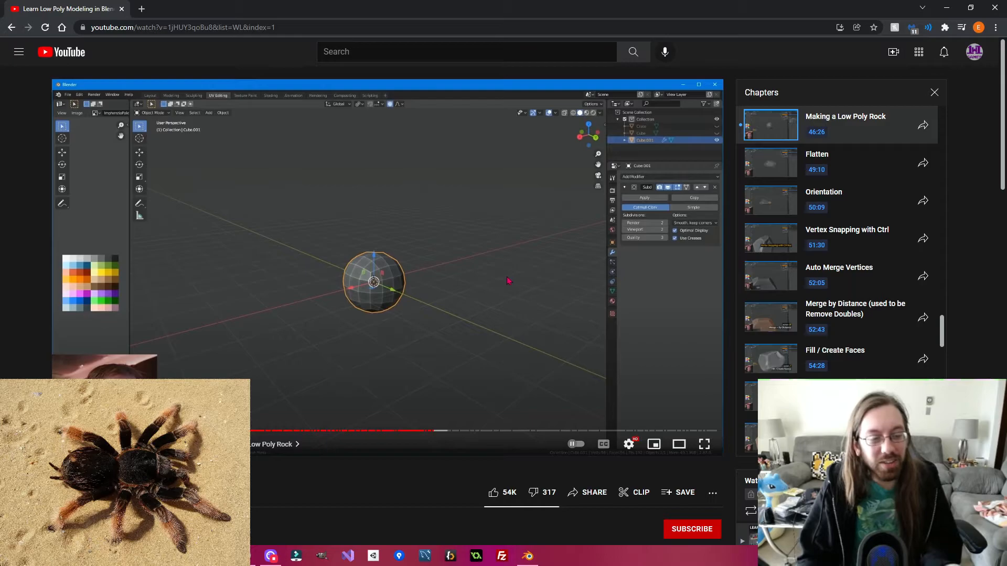
{"action": "left_click", "coordinate": [458, 269]}
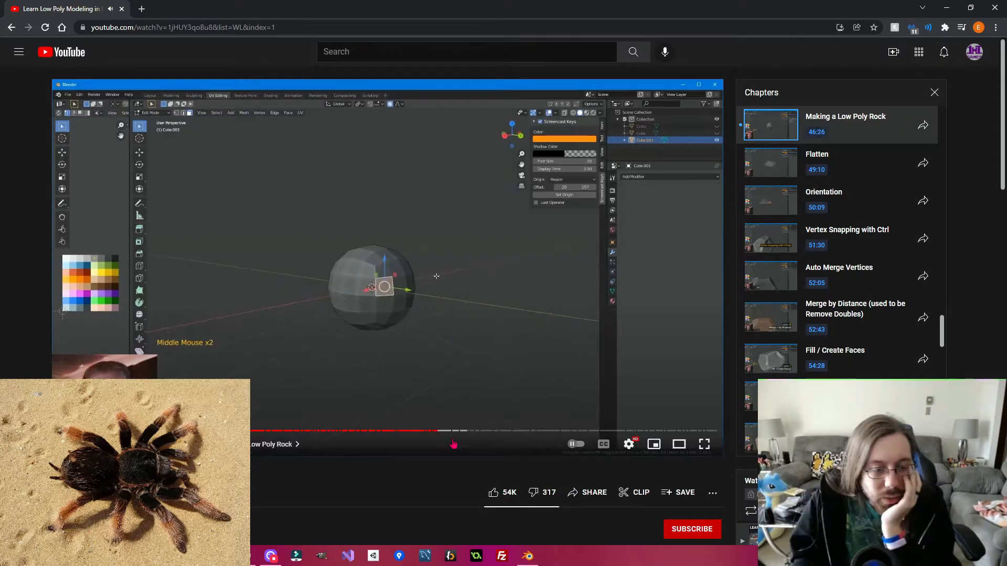
{"action": "left_click", "coordinate": [440, 431]}
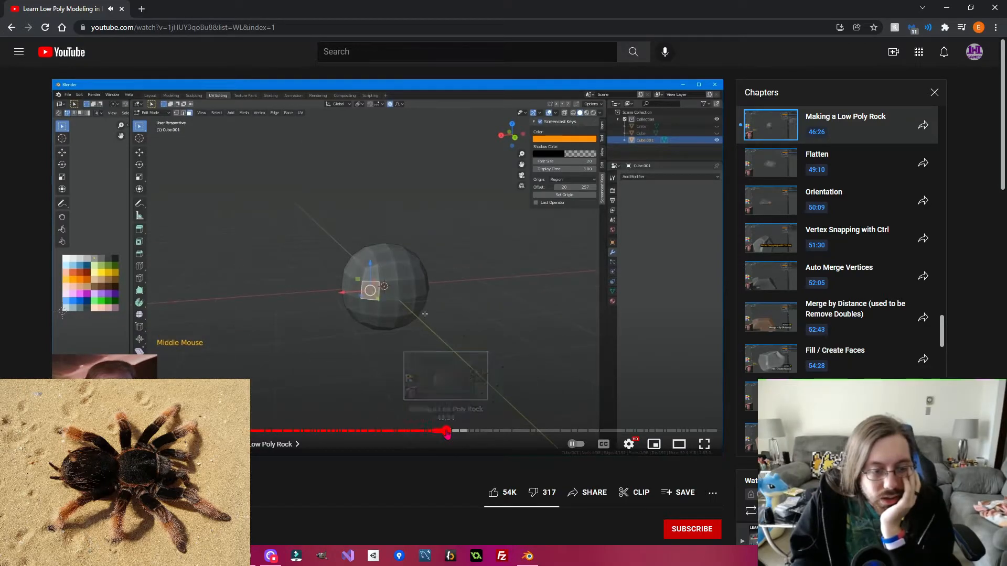
{"action": "left_click", "coordinate": [444, 431]}
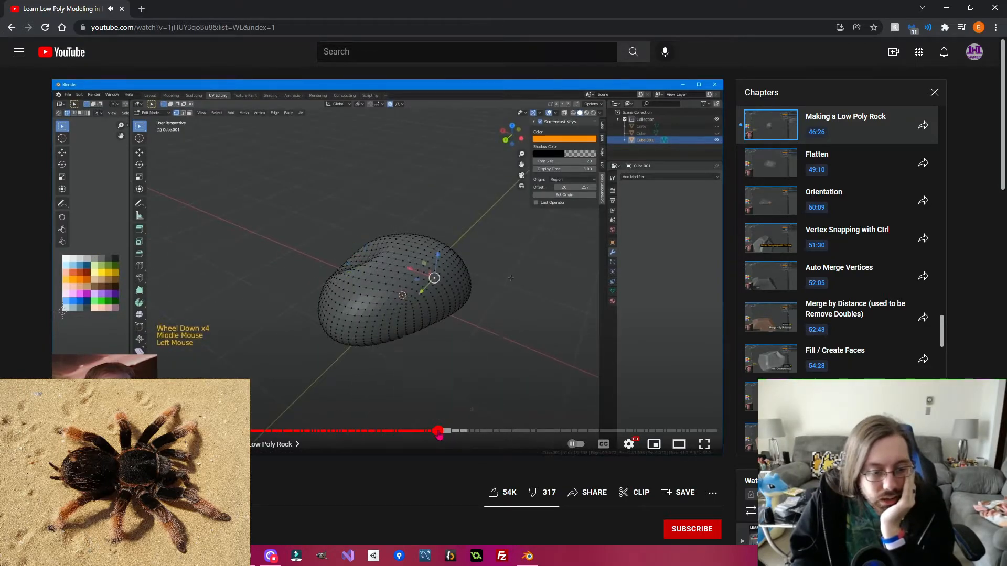
Step: Return to Blender and search the operators for "flatte"
{"action": "key", "text": "alt+Tab"}
{"action": "key", "text": "F3"}
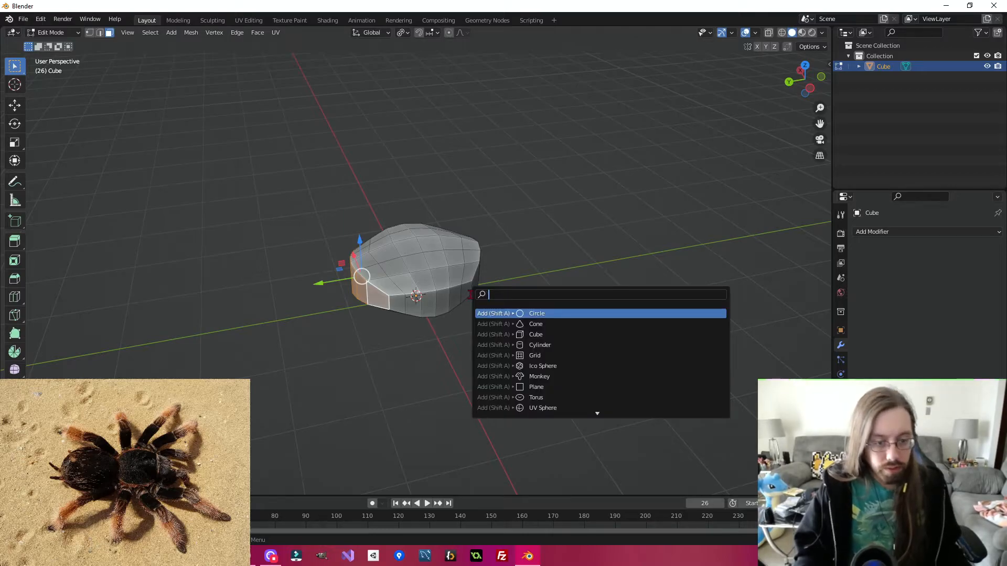
{"action": "type", "text": "flatte"}
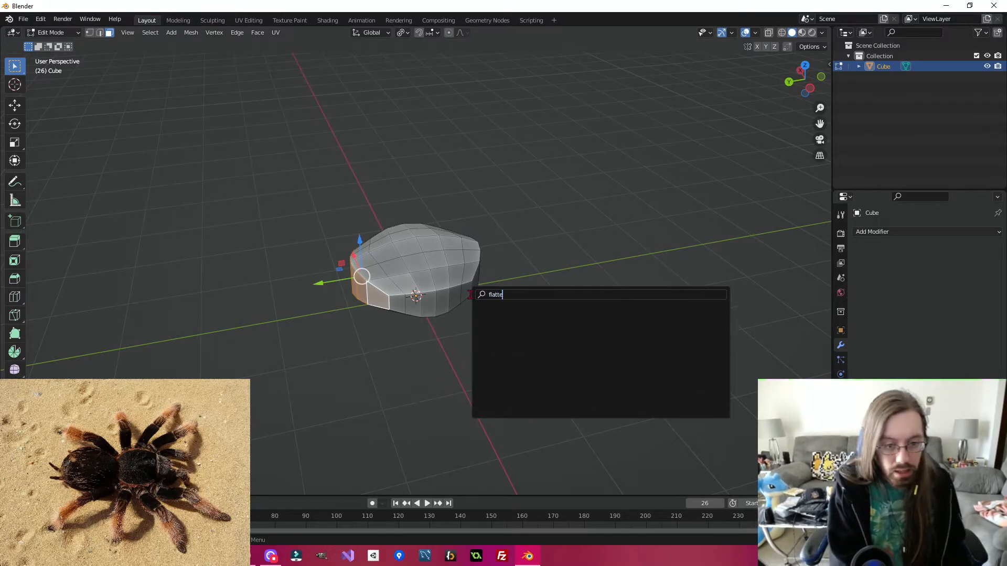
{"action": "key", "text": "Return"}
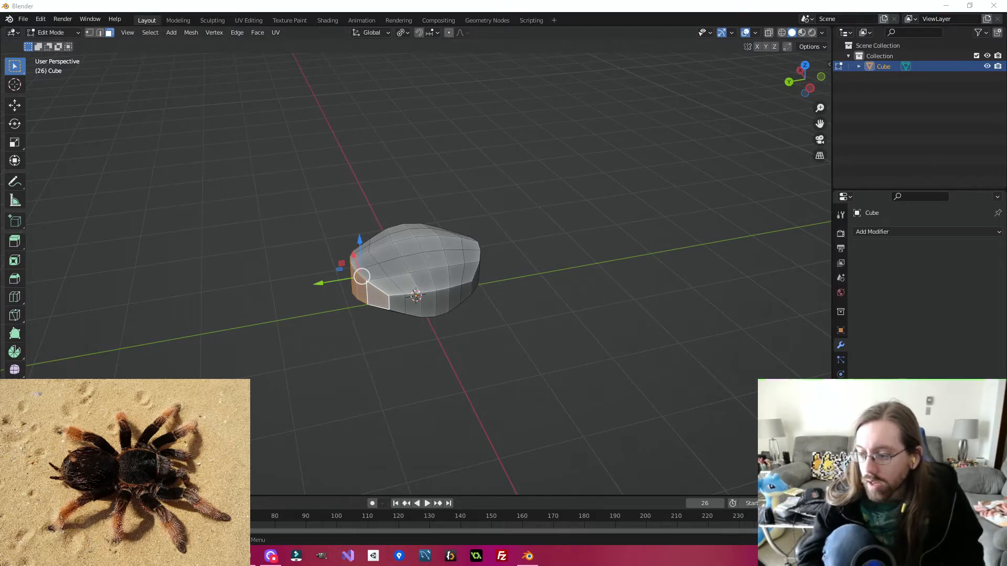
Step: Switch to Sculpt Mode to check its brushes, and return to Edit Mode
{"action": "left_click", "coordinate": [52, 33]}
{"action": "left_click", "coordinate": [47, 65]}
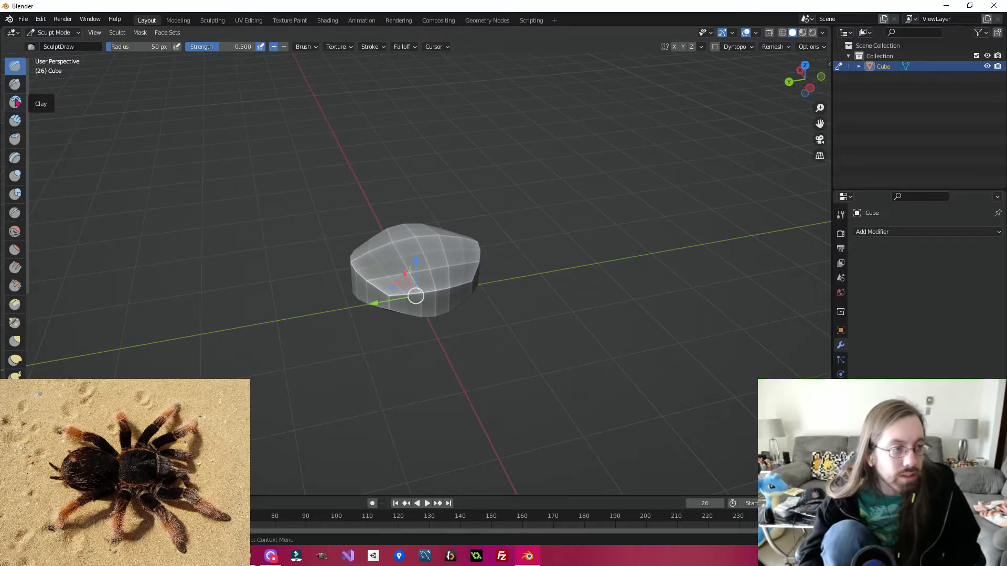
{"action": "left_click", "coordinate": [71, 33]}
{"action": "left_click", "coordinate": [47, 55]}
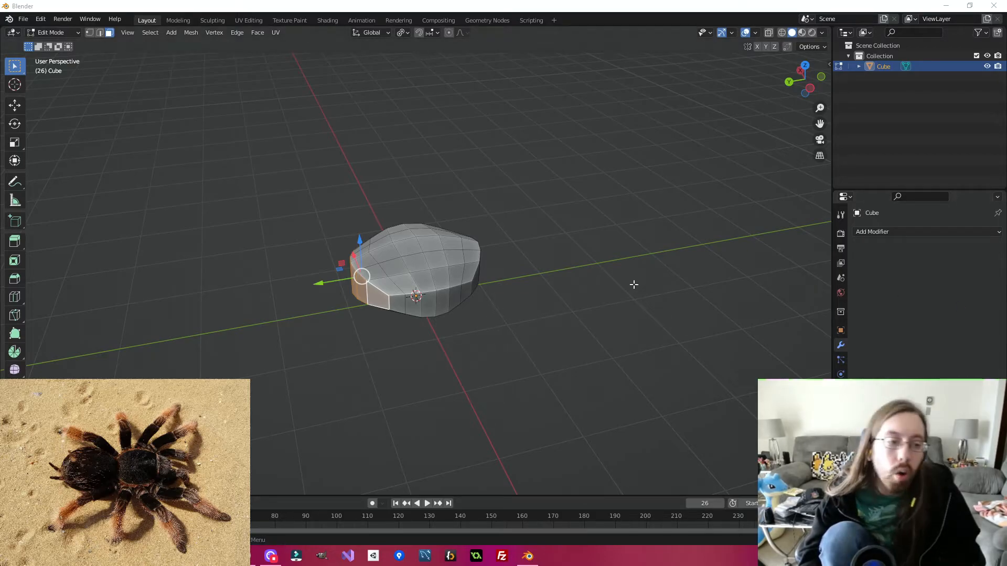
Step: Flatten the selected row of side faces by scaling it along the Y axis to about 0.57
{"action": "middle_click_drag", "start_coordinate": [634, 285], "coordinate": [461, 291]}
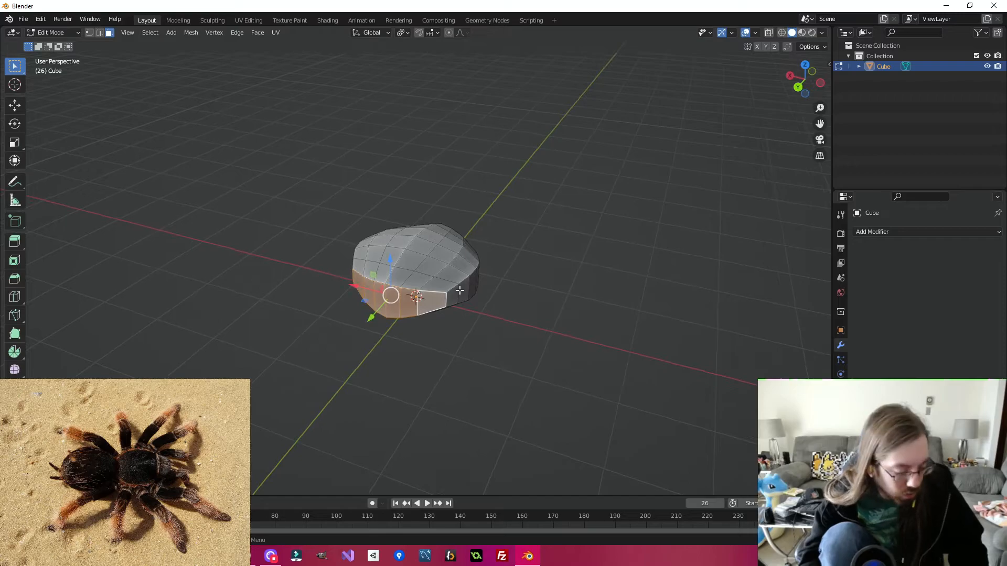
{"action": "key", "text": "s"}
{"action": "key", "text": "y"}
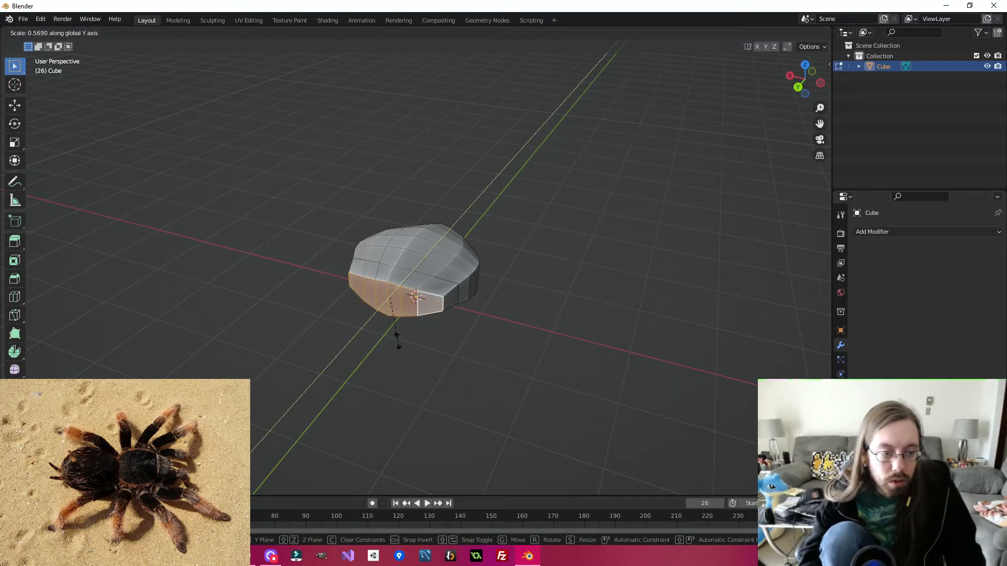
{"action": "left_click", "coordinate": [397, 340]}
{"action": "middle_click_drag", "start_coordinate": [397, 340], "coordinate": [601, 216]}
{"action": "left_click_drag", "start_coordinate": [379, 354], "coordinate": [385, 346]}
Step: Inspect the flattened end of the body and select its whole row of side faces in face selection mode
{"action": "middle_click_drag", "start_coordinate": [634, 288], "coordinate": [512, 229]}
{"action": "key", "text": "2"}
{"action": "key", "text": "1"}
{"action": "middle_click_drag", "start_coordinate": [423, 254], "coordinate": [539, 257]}
{"action": "middle_click_drag", "start_coordinate": [483, 185], "coordinate": [594, 307]}
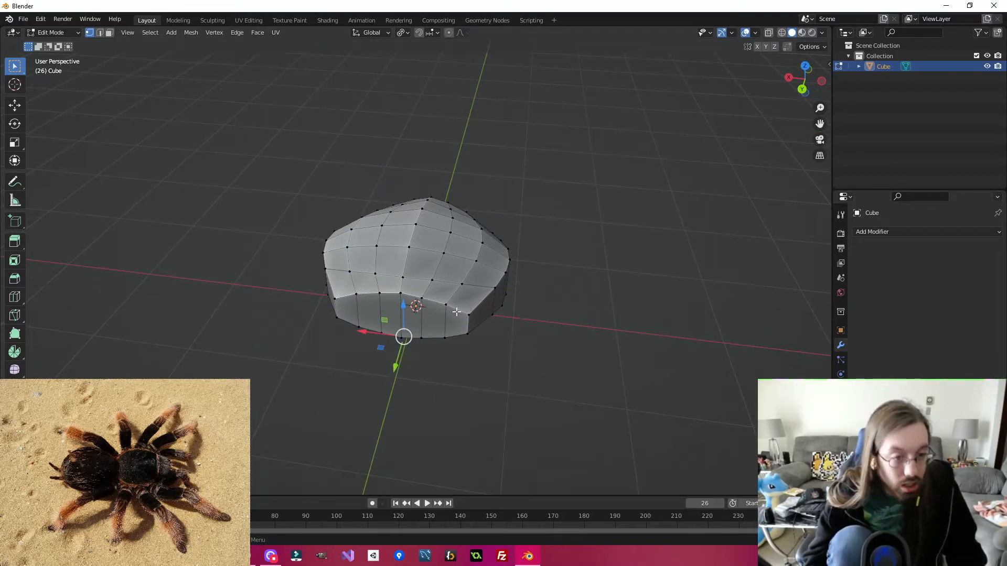
{"action": "left_click", "coordinate": [109, 33]}
{"action": "left_click", "coordinate": [459, 323]}
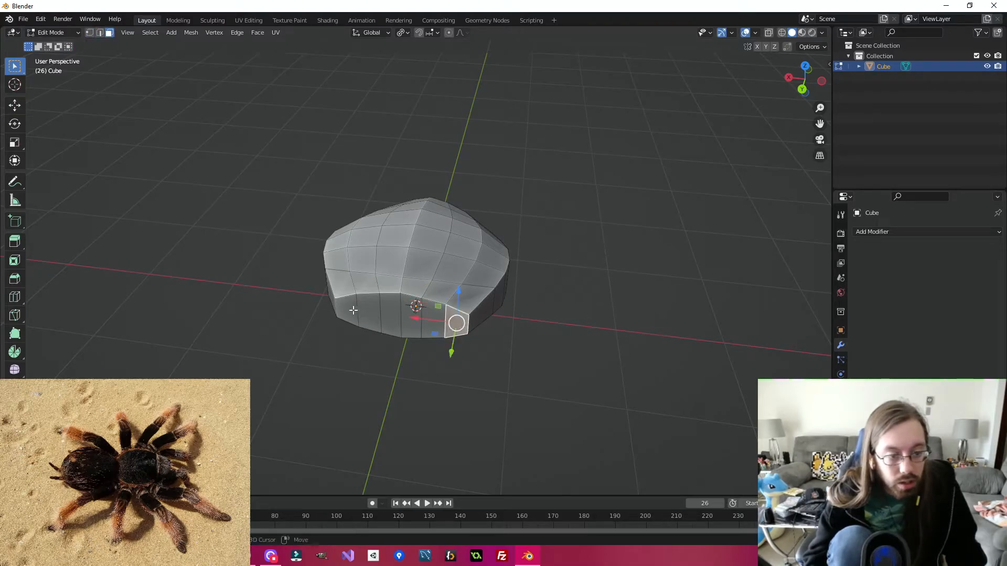
{"action": "left_click", "coordinate": [351, 310], "text": "shift"}
{"action": "left_click", "coordinate": [436, 326], "text": "ctrl"}
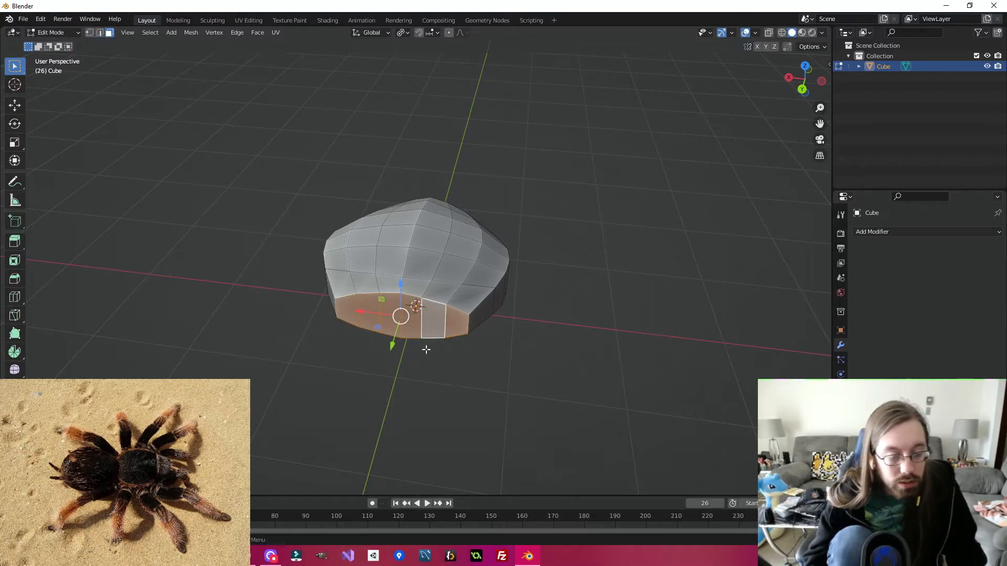
Step: Extrude the selected faces outward in successive sections, starting at about 0.18 m, and enlarge each one to begin a second body segment
{"action": "key", "text": "e"}
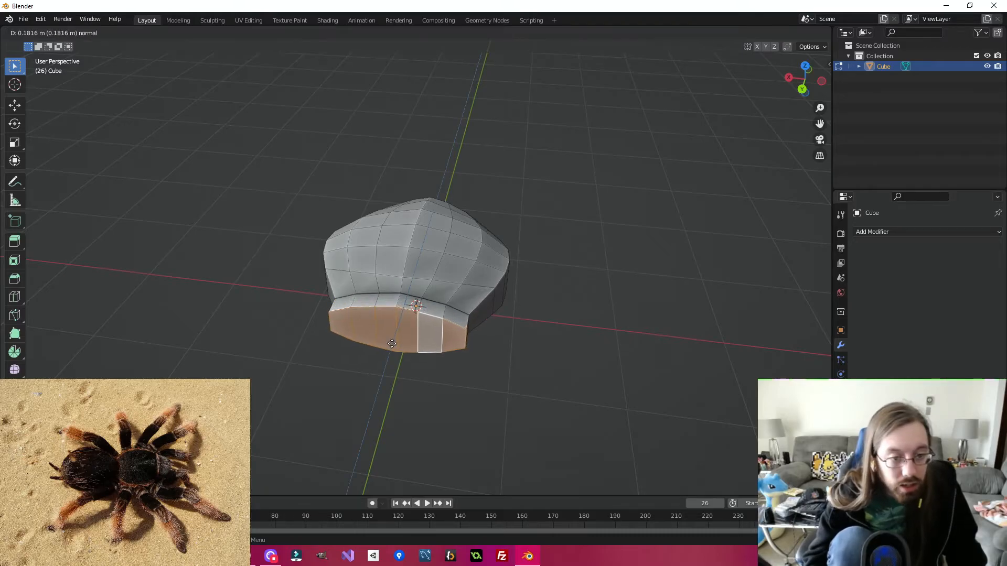
{"action": "left_click", "coordinate": [397, 338]}
{"action": "mouse_move", "coordinate": [655, 291]}
{"action": "middle_mouse_down"}
{"action": "mouse_move", "coordinate": [661, 254]}
{"action": "mouse_move", "coordinate": [655, 281]}
{"action": "middle_mouse_up"}
{"action": "key", "text": "e"}
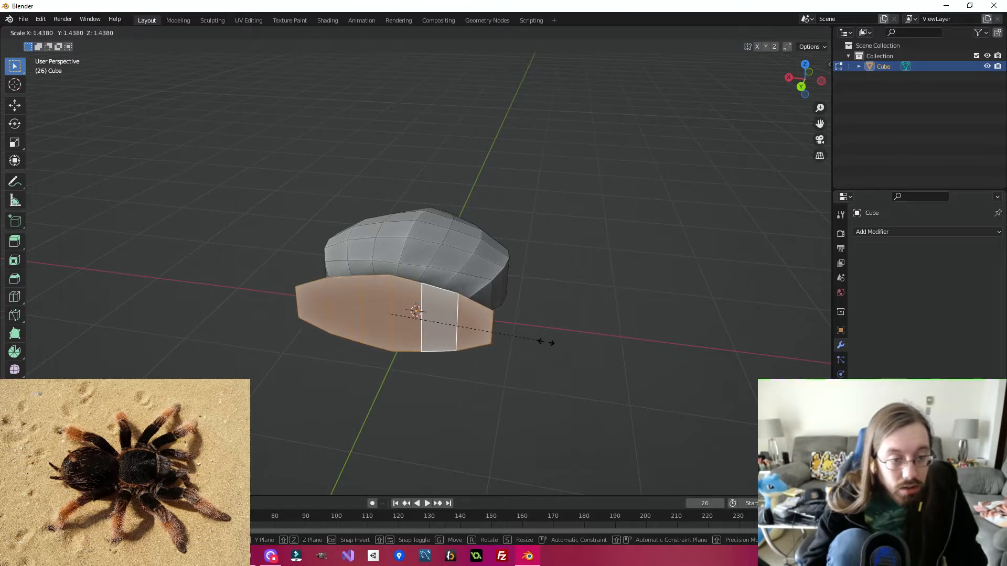
{"action": "left_click", "coordinate": [460, 366]}
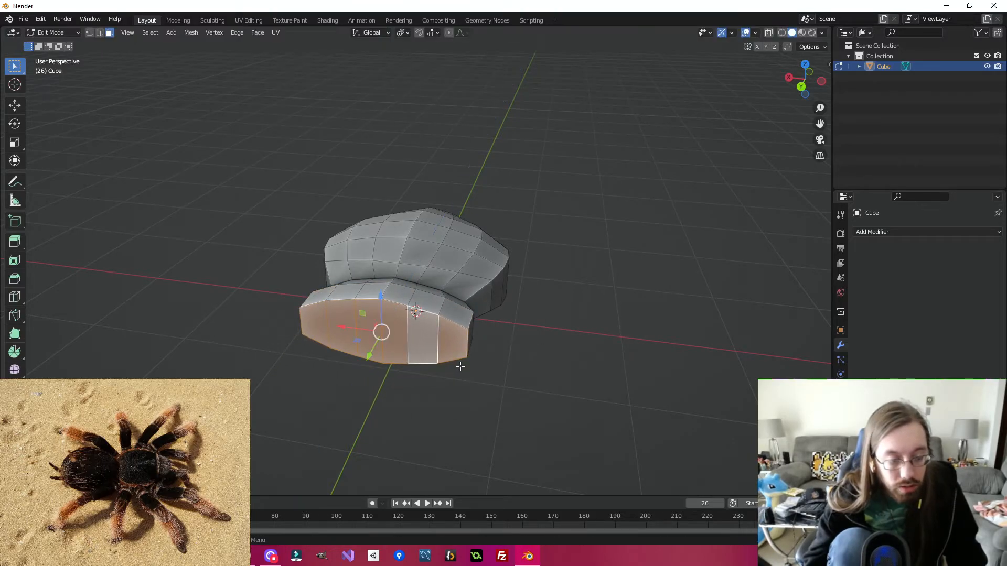
{"action": "key", "text": "s"}
{"action": "left_click", "coordinate": [476, 365]}
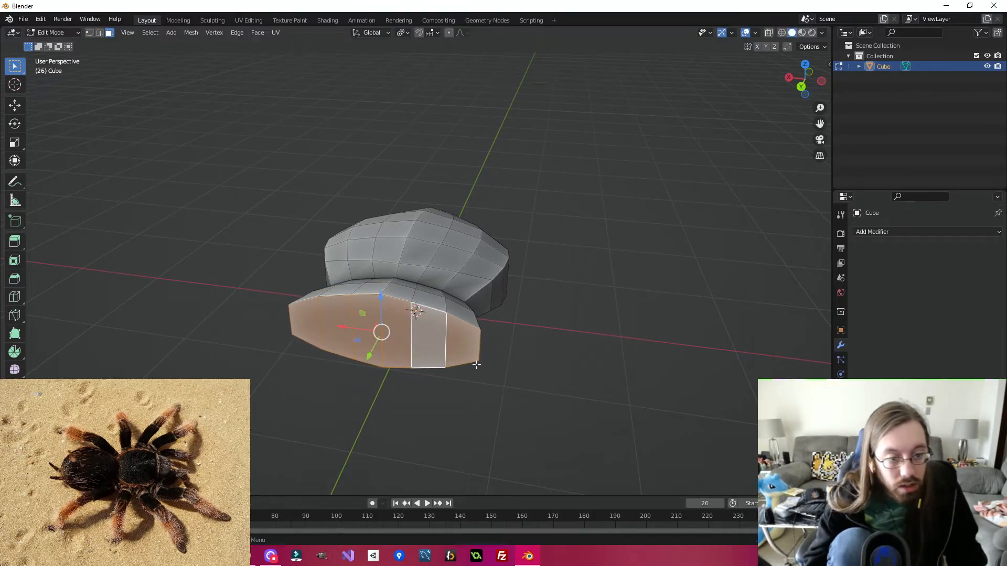
{"action": "middle_click_drag", "start_coordinate": [476, 365], "coordinate": [578, 330]}
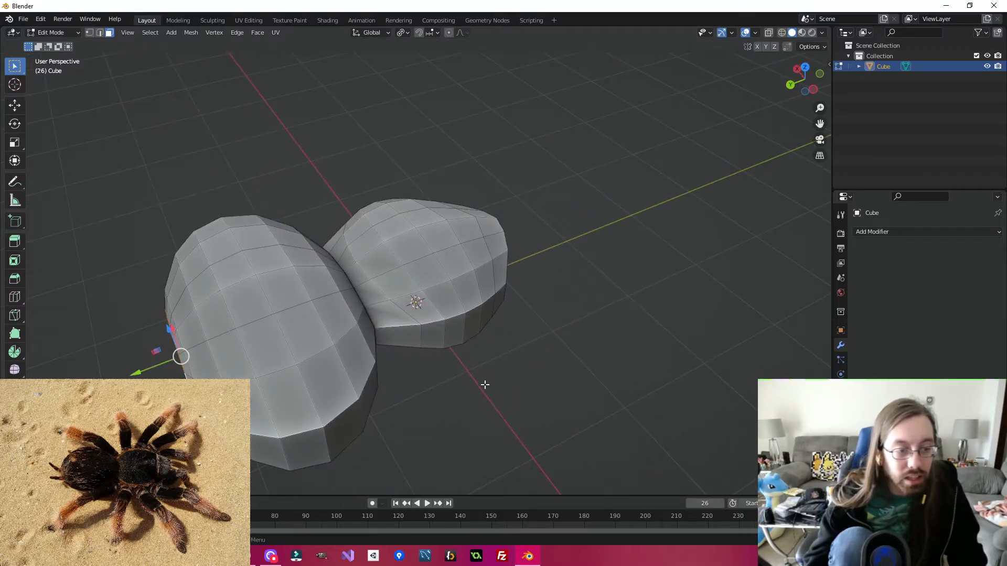
Step: Select all faces of the newly extruded rear body segment
{"action": "left_click", "coordinate": [345, 428]}
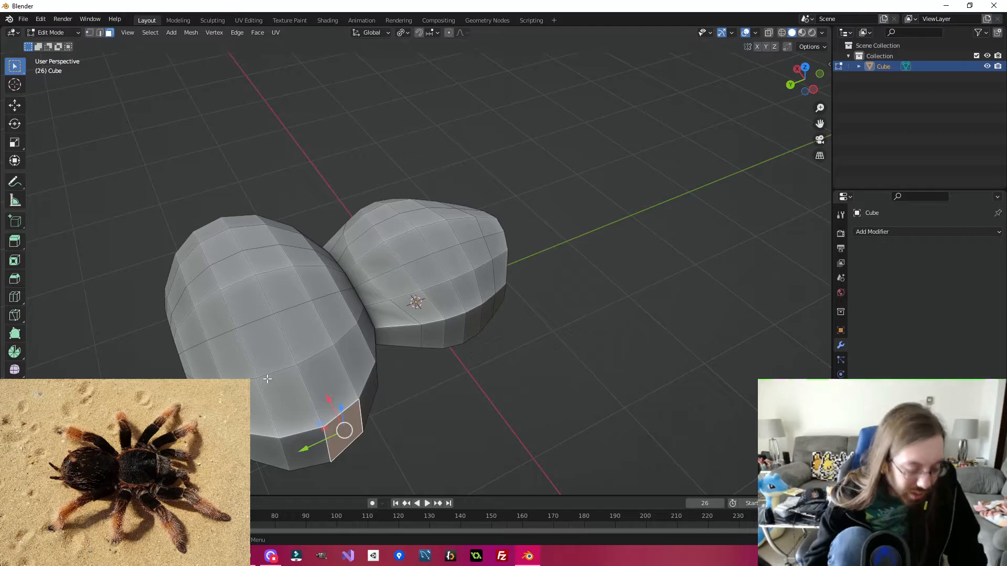
{"action": "left_click", "coordinate": [308, 376], "text": "alt"}
{"action": "key", "text": "ctrl+z"}
{"action": "key", "text": "ctrl+z"}
{"action": "middle_click_drag", "start_coordinate": [520, 414], "coordinate": [611, 427]}
{"action": "scroll", "coordinate": [602, 346], "scroll_direction": "down", "scroll_amount": 2}
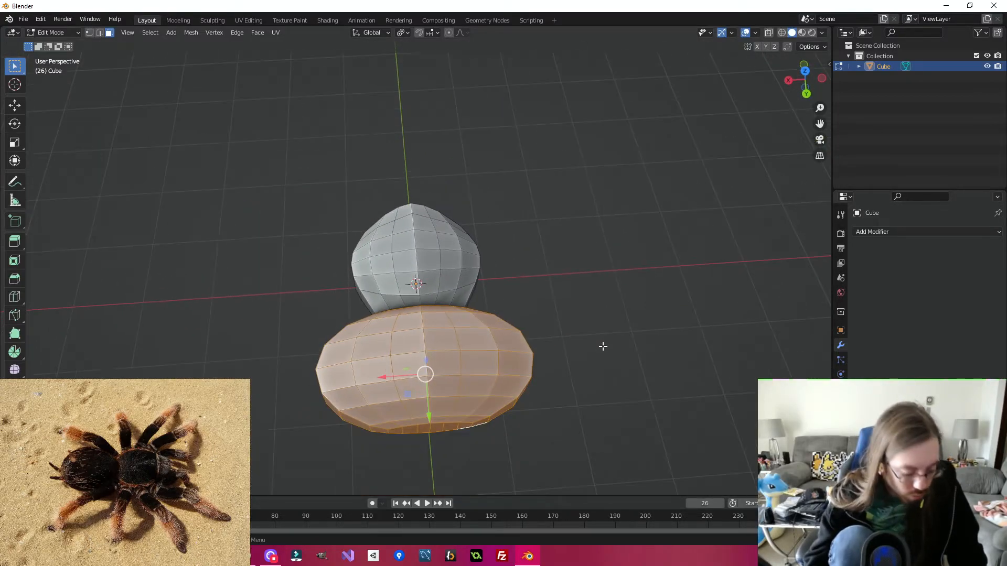
Step: Scale the rear body segment narrower along the X axis and rescale its height along the Z axis
{"action": "key", "text": "s"}
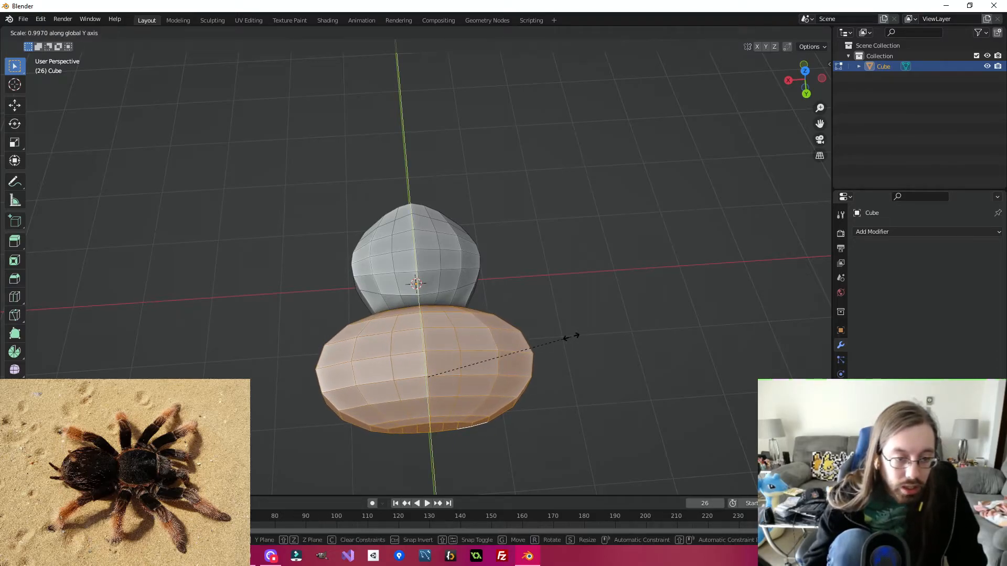
{"action": "key", "text": "x"}
{"action": "left_click", "coordinate": [535, 344]}
{"action": "middle_click_drag", "start_coordinate": [535, 344], "coordinate": [477, 334]}
{"action": "key", "text": "s"}
{"action": "key", "text": "z"}
{"action": "left_click", "coordinate": [519, 422]}
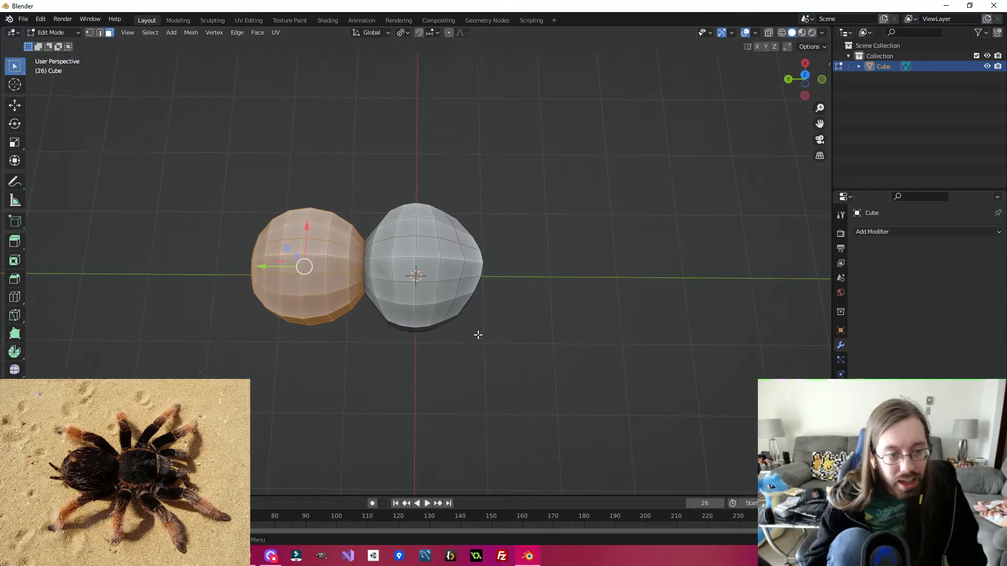
Step: Clear the selection and examine the two connected body segments from the side and from above
{"action": "left_click_drag", "start_coordinate": [390, 338], "coordinate": [460, 159]}
{"action": "left_click", "coordinate": [572, 297]}
{"action": "middle_click_drag", "start_coordinate": [573, 298], "coordinate": [489, 253]}
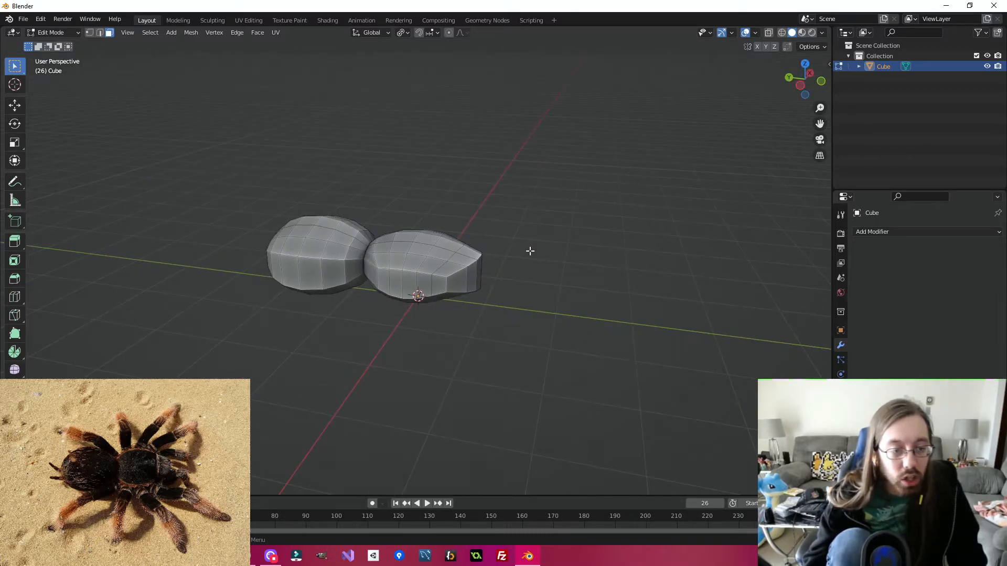
{"action": "middle_click_drag", "start_coordinate": [423, 316], "coordinate": [378, 340]}
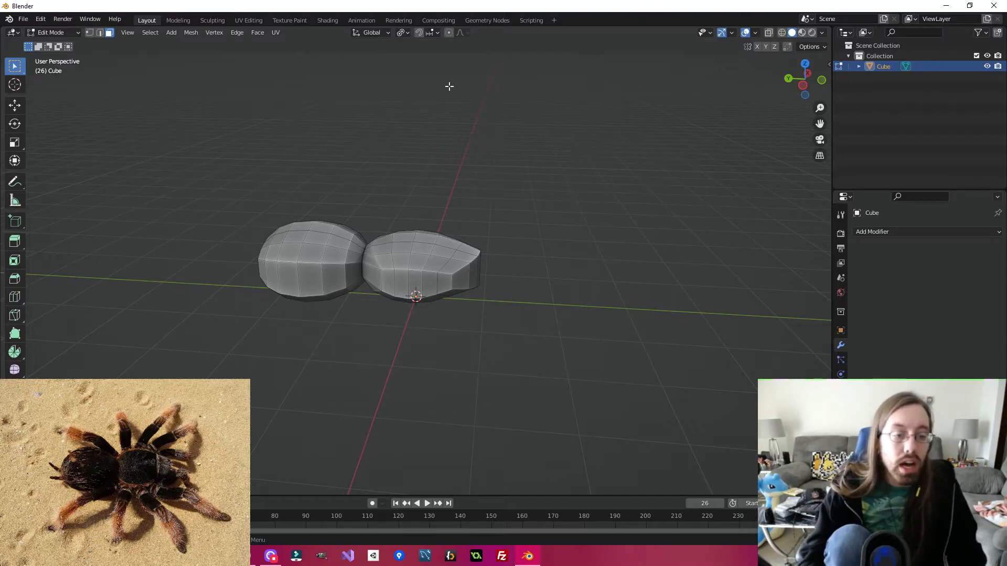
{"action": "middle_click_drag", "start_coordinate": [317, 327], "coordinate": [421, 250]}
{"action": "middle_click_drag", "start_coordinate": [562, 222], "coordinate": [417, 227]}
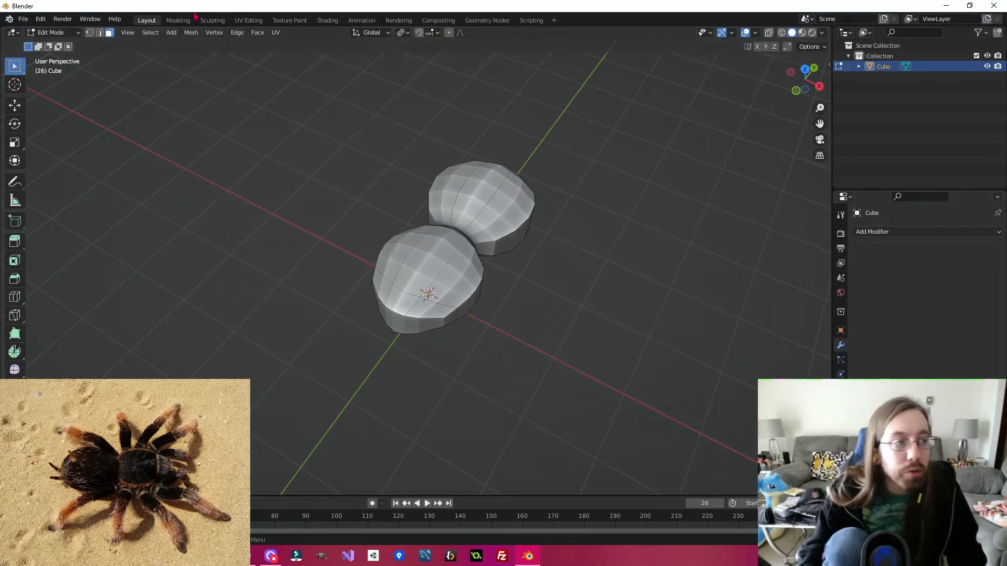
Step: Save the model as spider.blend in the Blender folder of Game Designs
{"action": "left_click", "coordinate": [23, 19]}
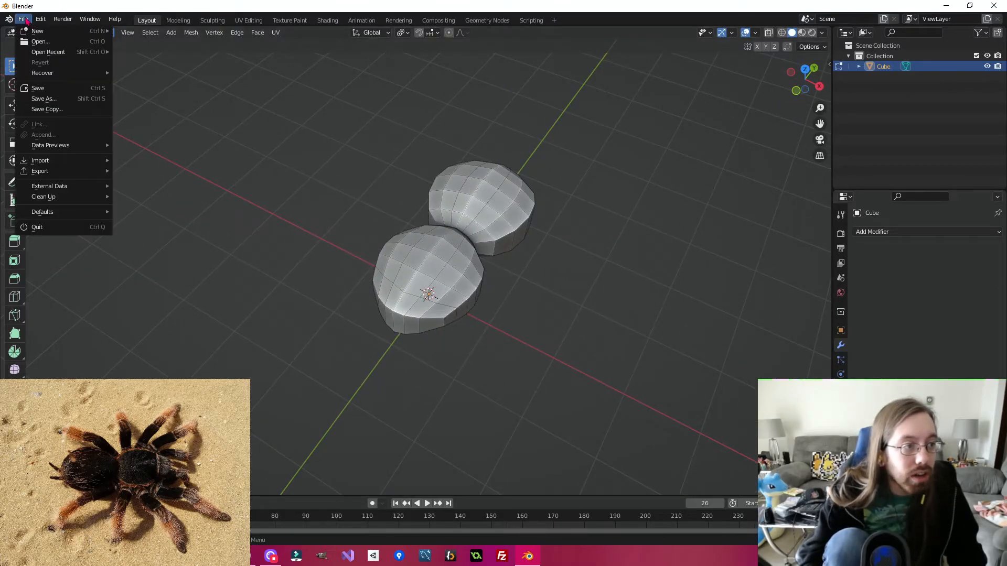
{"action": "left_click", "coordinate": [59, 90]}
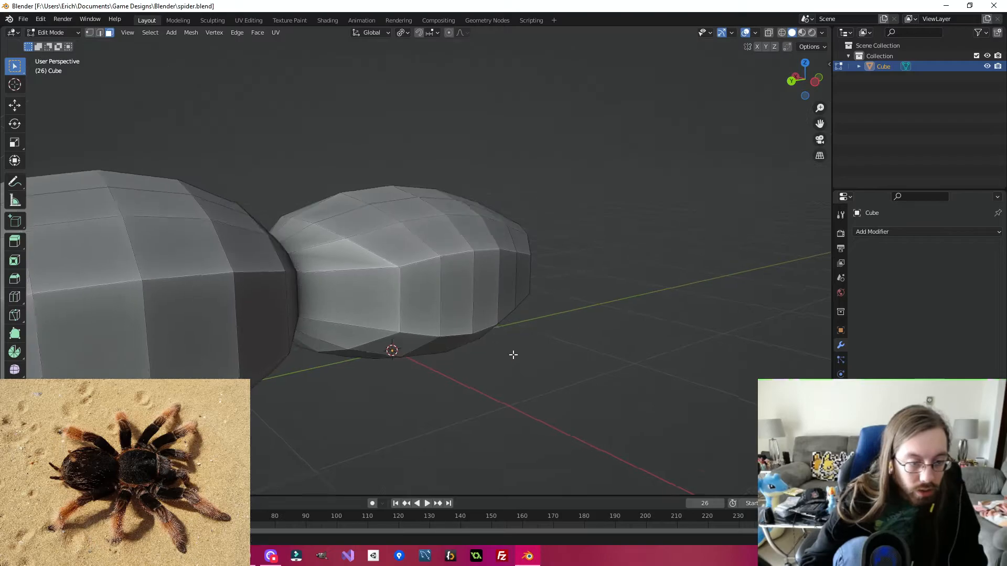
Step: Try to inset the rear side faces of the front body segment
{"action": "scroll", "coordinate": [513, 352], "scroll_direction": "up", "scroll_amount": 3}
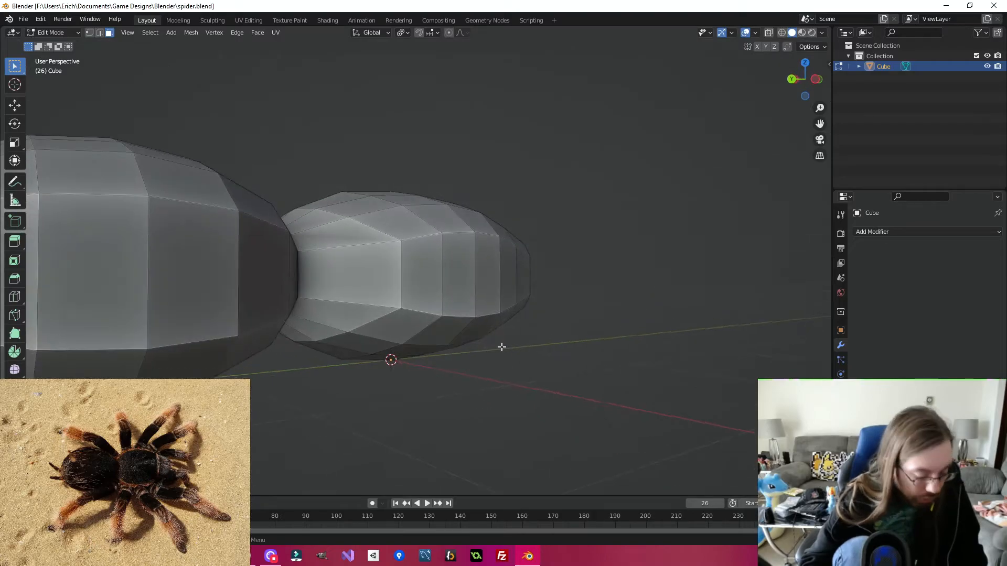
{"action": "left_click", "coordinate": [392, 276]}
{"action": "mouse_move", "coordinate": [568, 316]}
{"action": "middle_mouse_down"}
{"action": "mouse_move", "coordinate": [564, 333]}
{"action": "mouse_move", "coordinate": [530, 348]}
{"action": "mouse_move", "coordinate": [555, 348]}
{"action": "mouse_move", "coordinate": [587, 314]}
{"action": "middle_mouse_up"}
{"action": "key", "text": "i"}
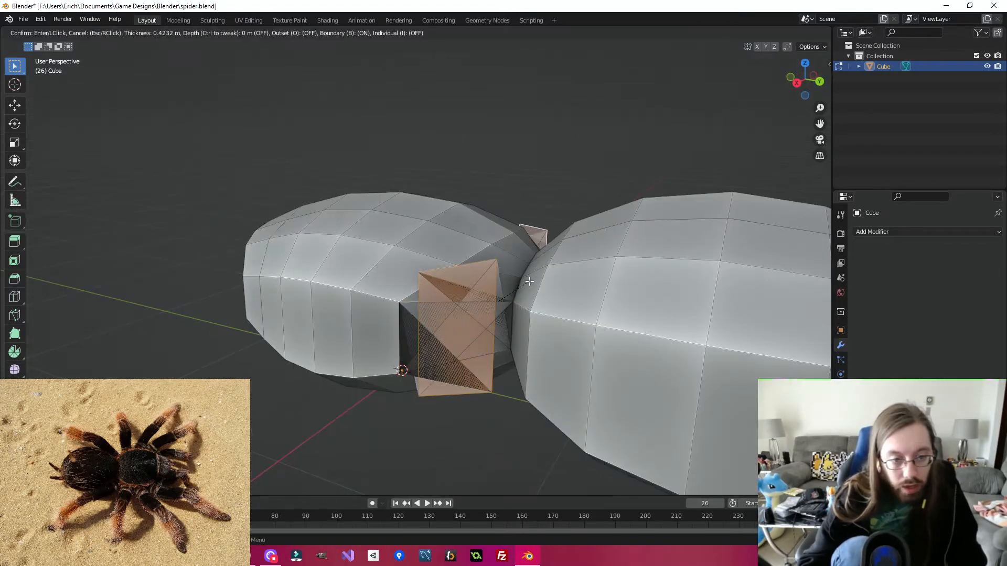
{"action": "left_click", "coordinate": [597, 255]}
{"action": "middle_click_drag", "start_coordinate": [598, 255], "coordinate": [607, 274]}
{"action": "key", "text": "ctrl+z"}
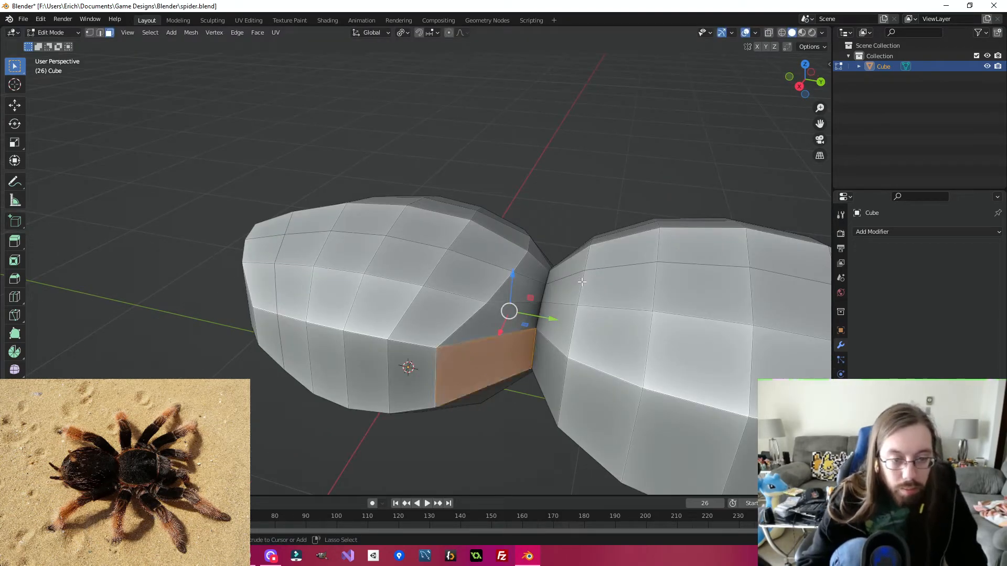
Step: Inset the single side face of the front body segment next to the waist as the leg's attachment point
{"action": "middle_click_drag", "start_coordinate": [587, 334], "coordinate": [540, 340]}
{"action": "left_click", "coordinate": [378, 370]}
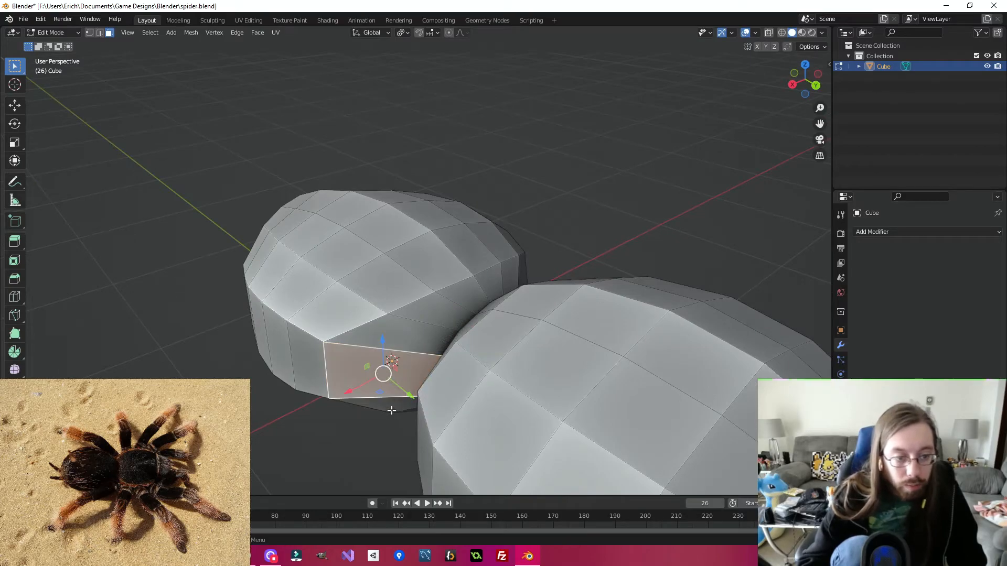
{"action": "middle_click_drag", "start_coordinate": [393, 405], "coordinate": [419, 397]}
{"action": "key", "text": "i"}
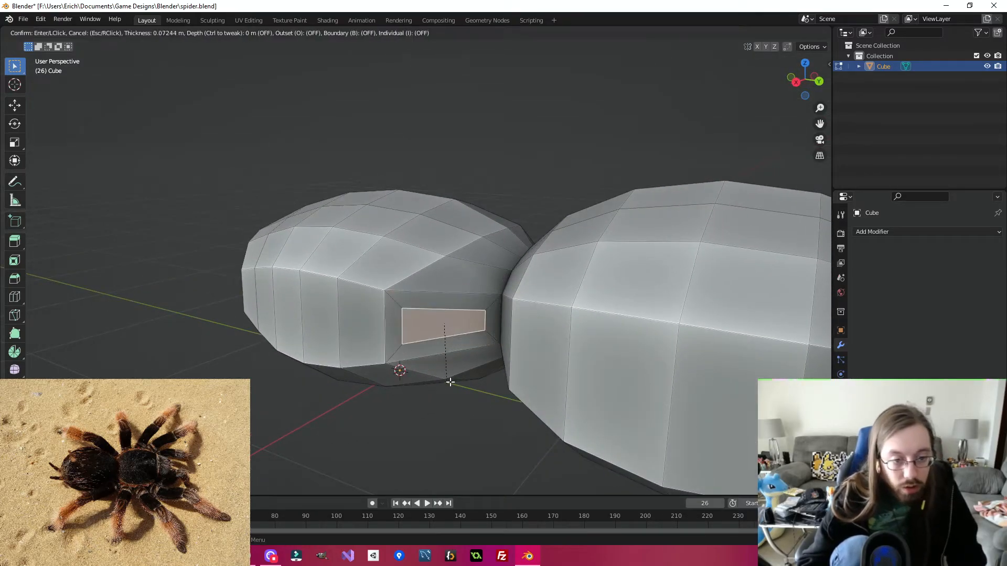
{"action": "left_click", "coordinate": [515, 323]}
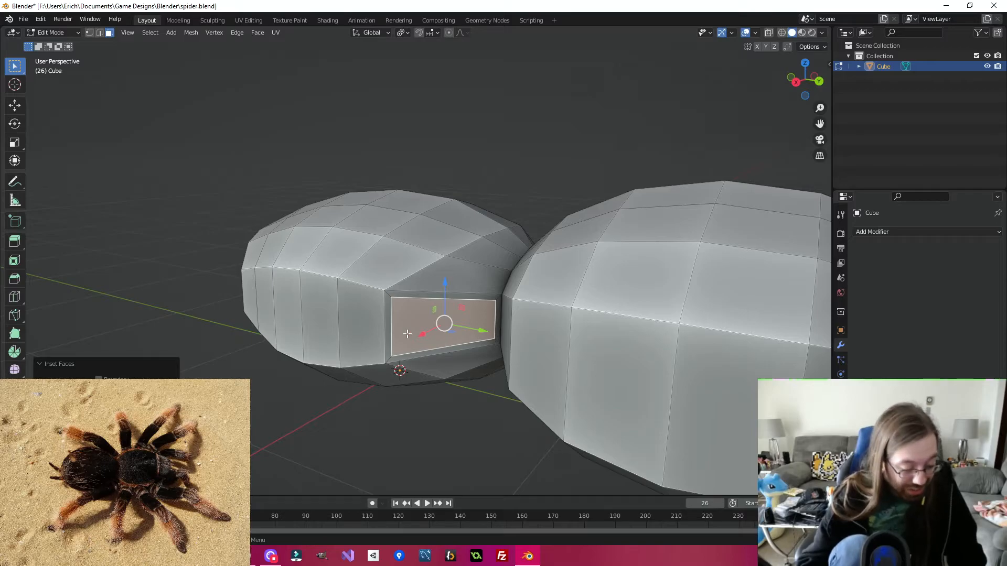
Step: Extrude the inset side face outward to form the first section of a leg
{"action": "key", "text": "e"}
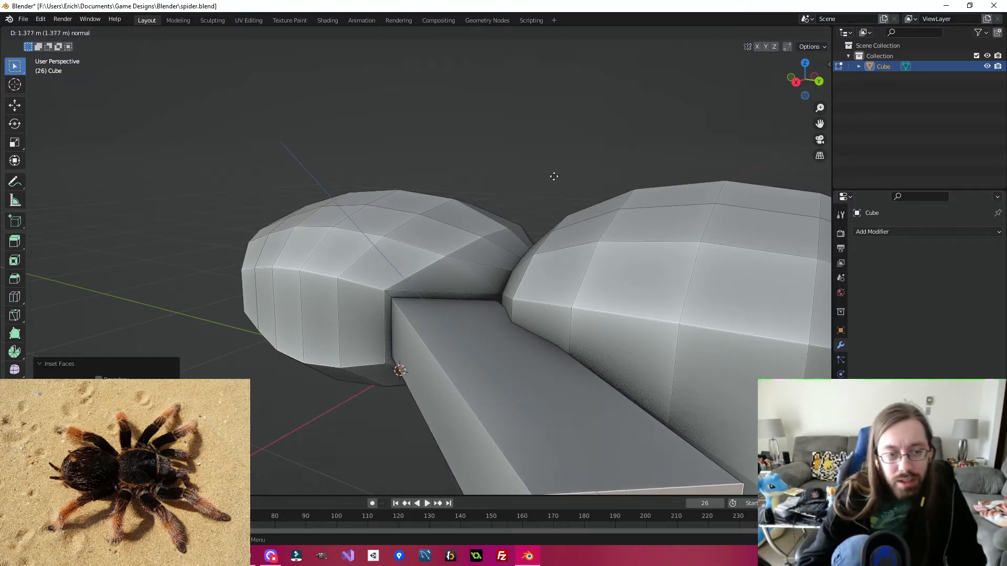
{"action": "right_click", "coordinate": [496, 135]}
{"action": "key", "text": "ctrl+z"}
{"action": "middle_click_drag", "start_coordinate": [495, 135], "coordinate": [548, 279]}
{"action": "scroll", "coordinate": [610, 270], "scroll_direction": "down", "scroll_amount": 4}
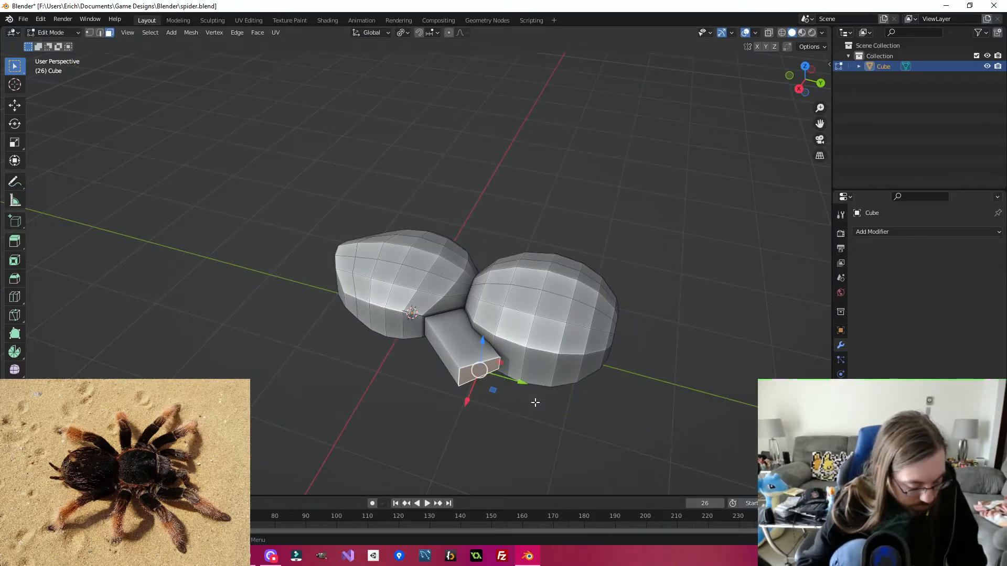
Step: Move the leg section's end face about 0.38 m outward, forward and down, then adjust its position further
{"action": "key", "text": "g"}
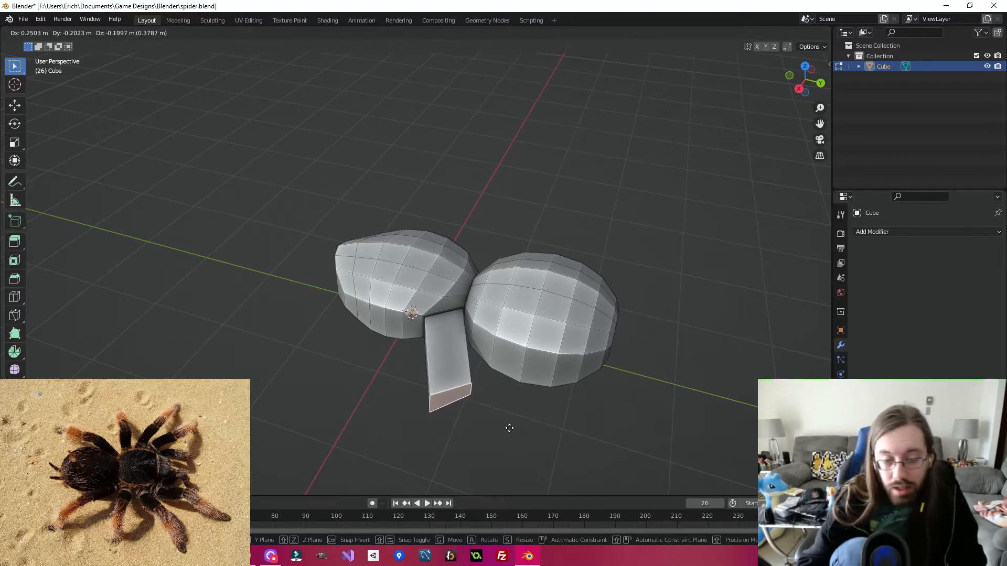
{"action": "left_click", "coordinate": [509, 428]}
{"action": "key", "text": "g"}
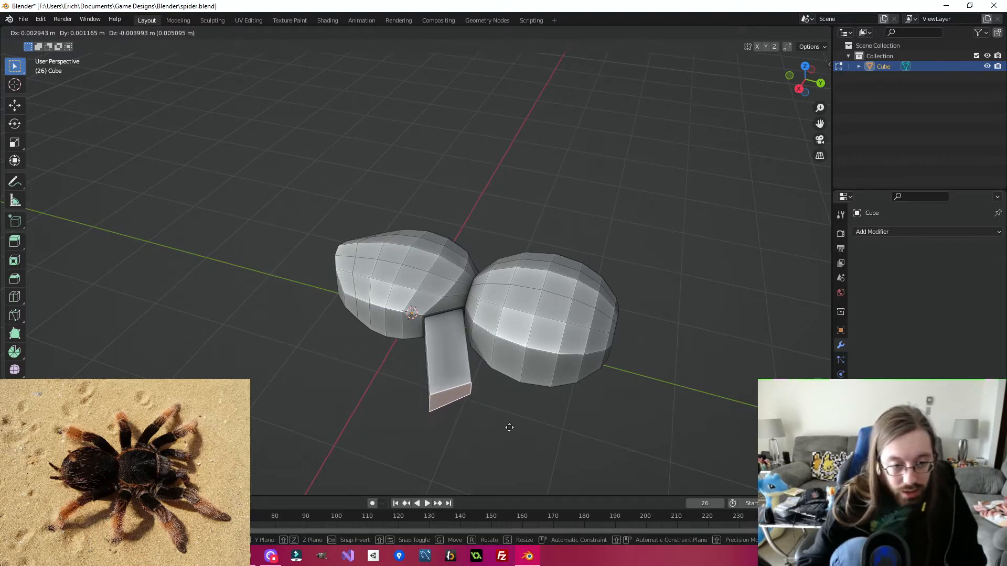
{"action": "left_click", "coordinate": [493, 461]}
Step: Undo the additional leg extrusions until only the first leg section remains
{"action": "middle_click_drag", "start_coordinate": [493, 461], "coordinate": [584, 63]}
{"action": "middle_click_drag", "start_coordinate": [652, 134], "coordinate": [592, 179]}
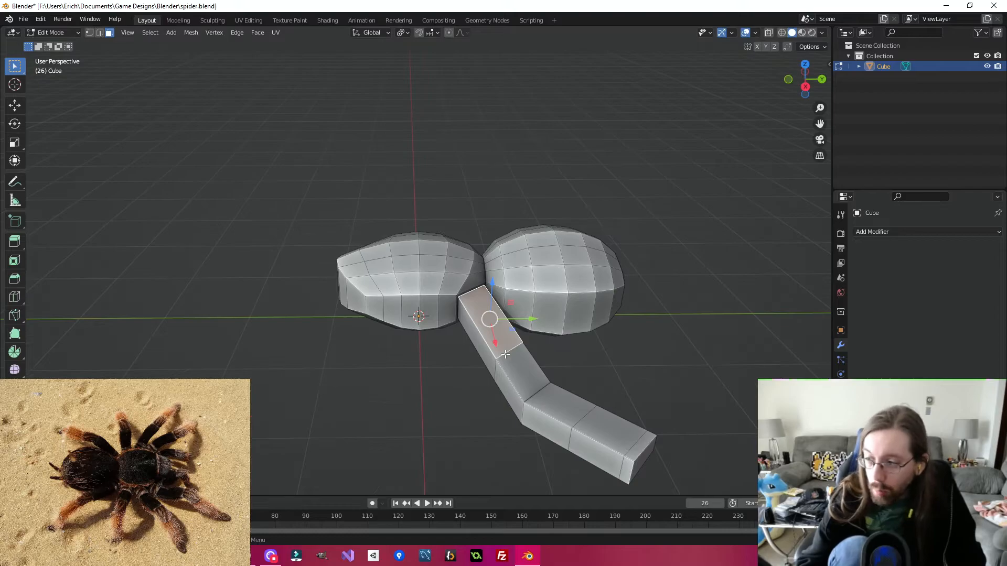
{"action": "middle_click_drag", "start_coordinate": [555, 338], "coordinate": [534, 336]}
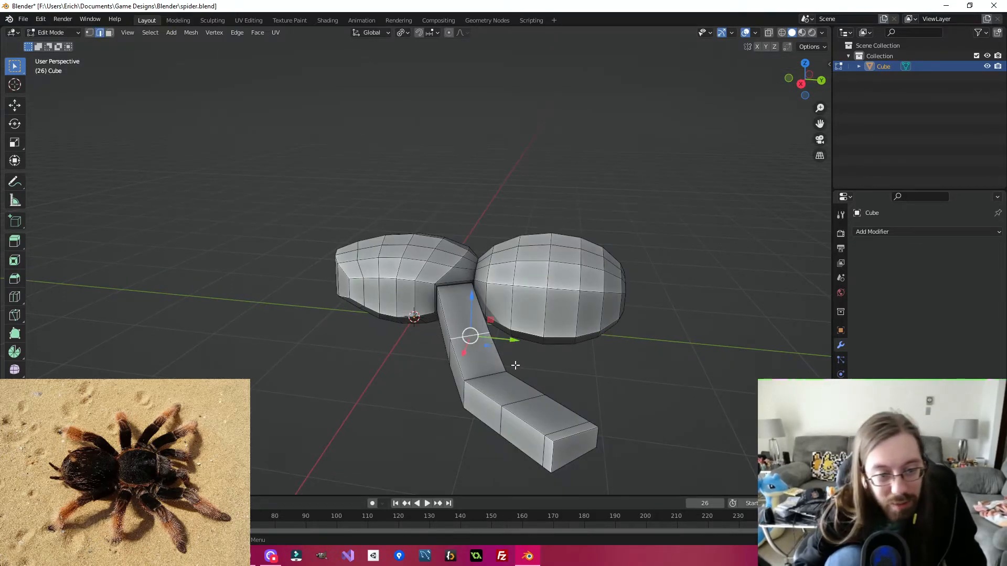
{"action": "middle_click_drag", "start_coordinate": [510, 365], "coordinate": [573, 356]}
{"action": "key", "text": "ctrl+z"}
{"action": "key", "text": "ctrl+z"}
{"action": "key", "text": "ctrl+z"}
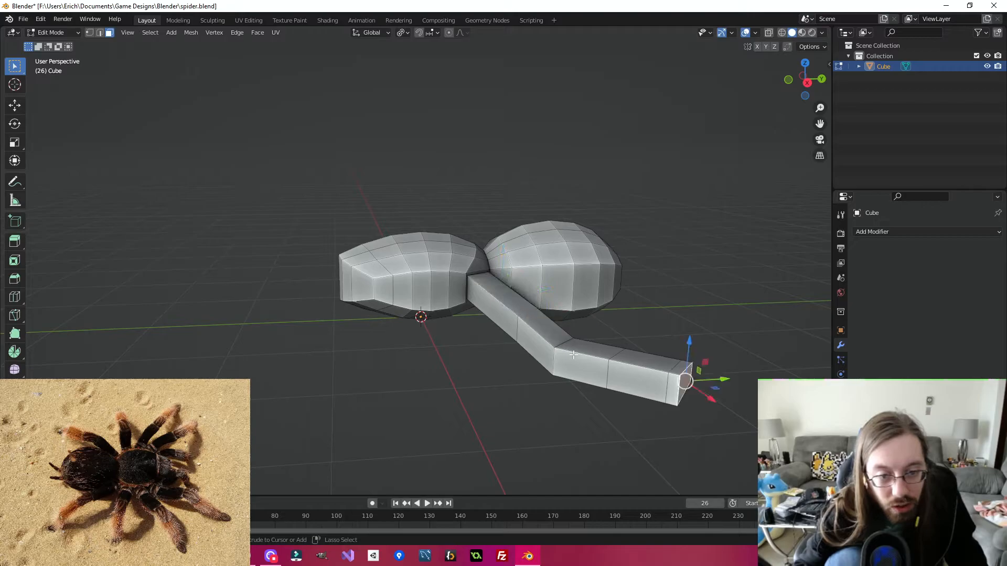
{"action": "key", "text": "ctrl+z"}
{"action": "key", "text": "ctrl+z"}
{"action": "key", "text": "ctrl+z"}
{"action": "key", "text": "ctrl+z"}
Step: Build further leg sections by repeatedly insetting the end face about 0.02 m and extruding it, starting with about 0.68 m
{"action": "middle_click_drag", "start_coordinate": [573, 354], "coordinate": [529, 349]}
{"action": "key", "text": "i"}
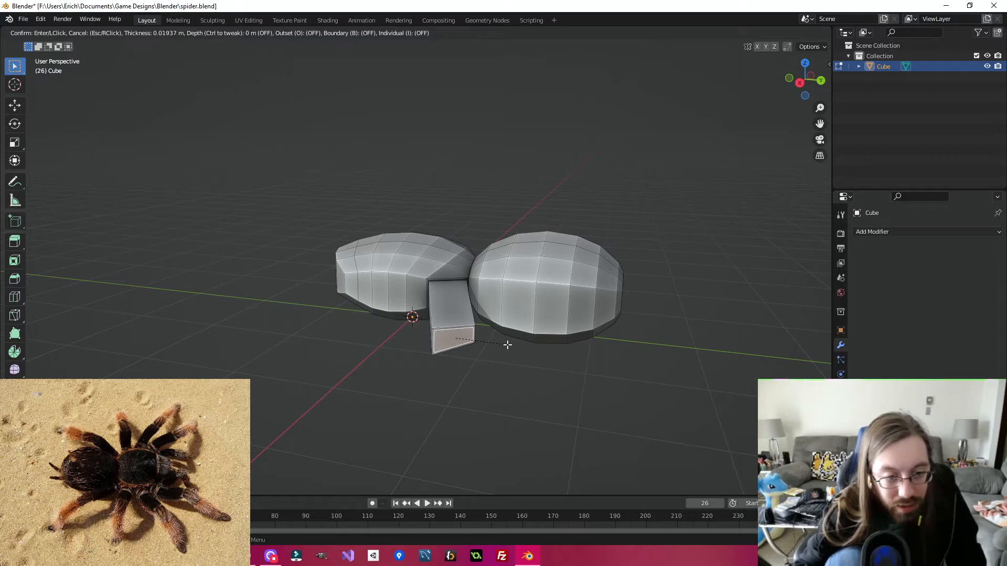
{"action": "left_click", "coordinate": [507, 344]}
{"action": "key", "text": "e"}
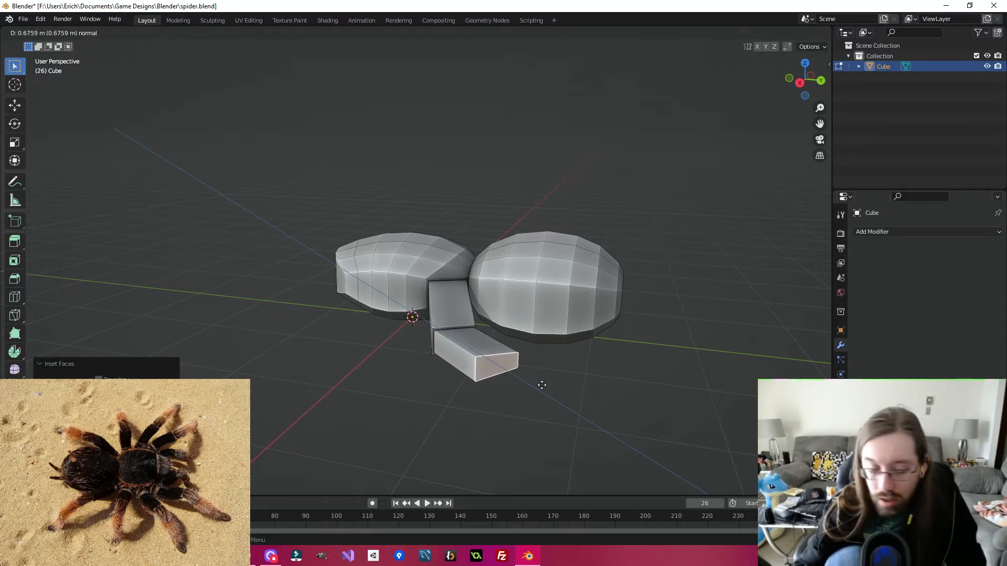
{"action": "left_click", "coordinate": [541, 385]}
{"action": "key", "text": "i"}
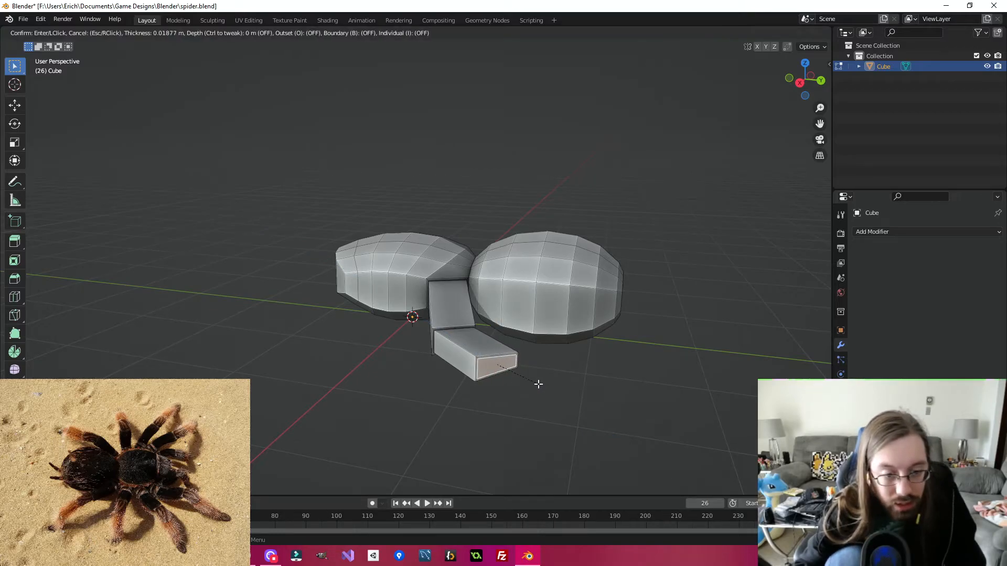
{"action": "left_click", "coordinate": [538, 384]}
{"action": "key", "text": "e"}
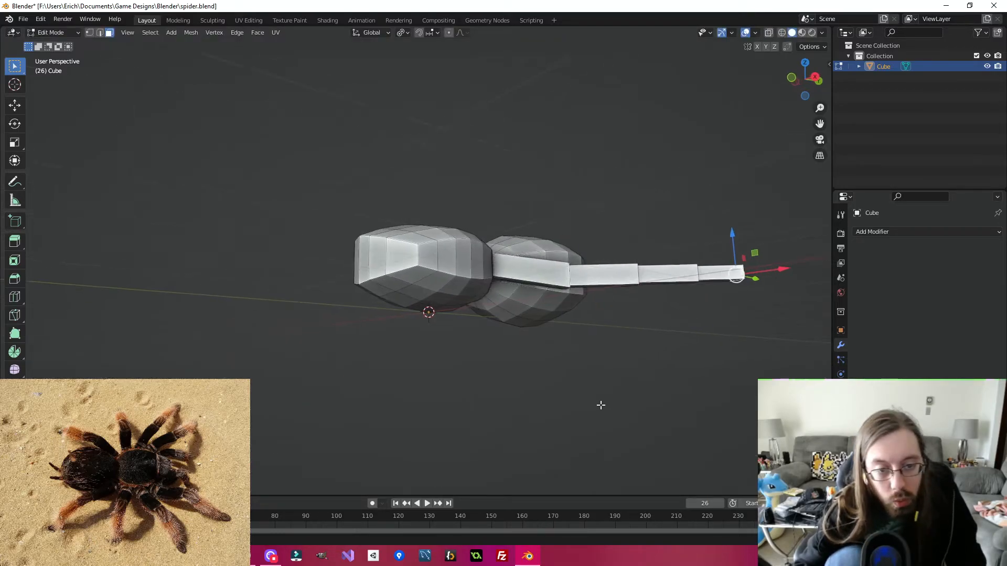
Step: Select the rear vertical edge where the leg meets the body and reposition it along the X axis
{"action": "middle_click_drag", "start_coordinate": [600, 407], "coordinate": [533, 439]}
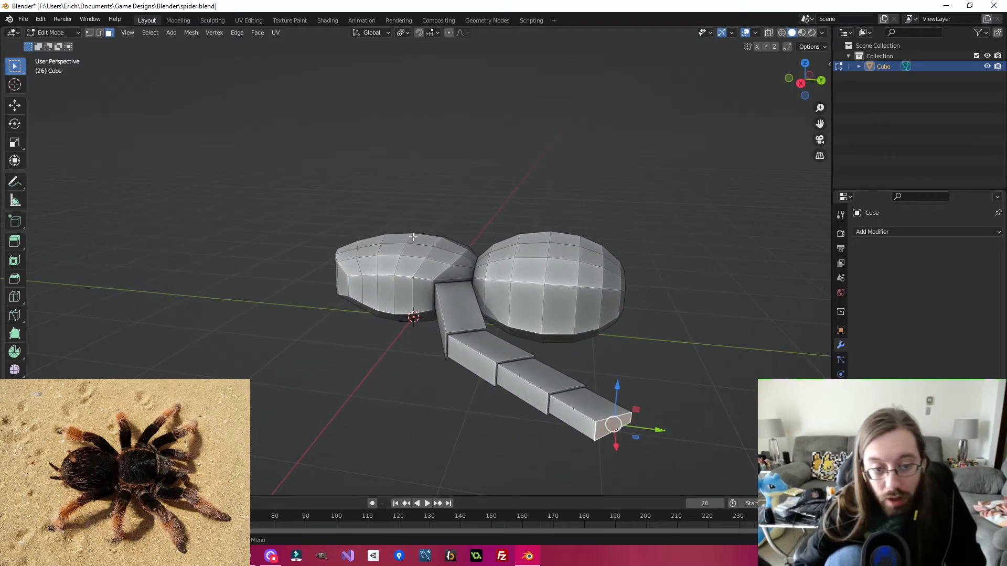
{"action": "middle_click_drag", "start_coordinate": [527, 360], "coordinate": [527, 358]}
{"action": "middle_click_drag", "start_coordinate": [609, 375], "coordinate": [573, 398]}
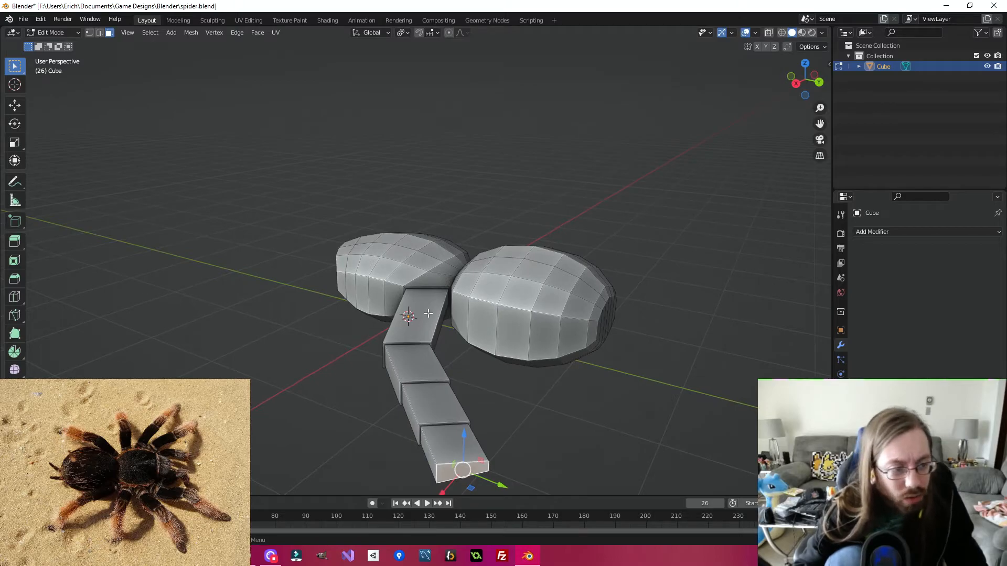
{"action": "scroll", "coordinate": [381, 300], "scroll_direction": "up", "scroll_amount": 4}
{"action": "key", "text": "2"}
{"action": "left_click", "coordinate": [495, 326]}
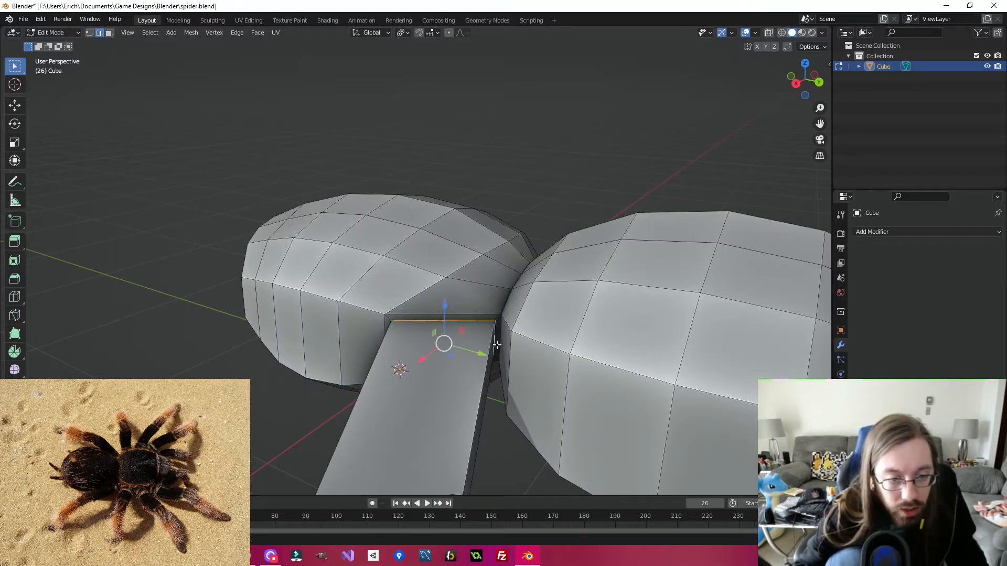
{"action": "left_click", "coordinate": [494, 344]}
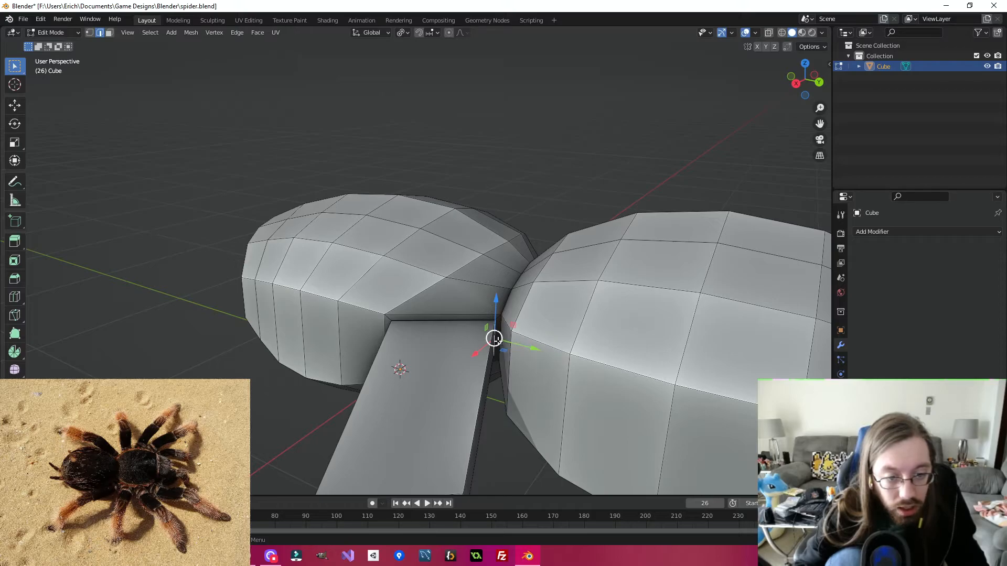
{"action": "left_click_drag", "start_coordinate": [494, 338], "coordinate": [447, 344]}
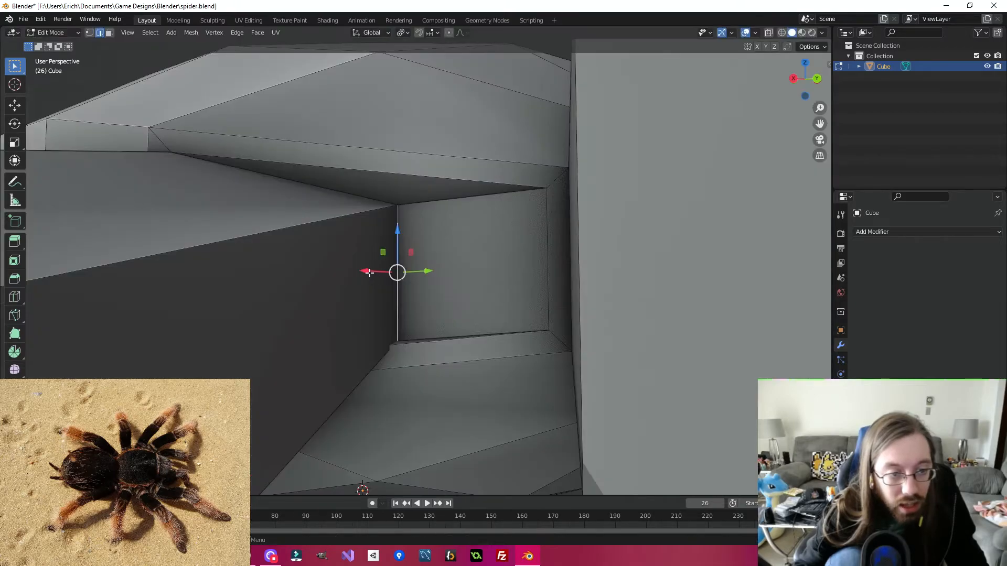
{"action": "left_click_drag", "start_coordinate": [368, 273], "coordinate": [331, 299]}
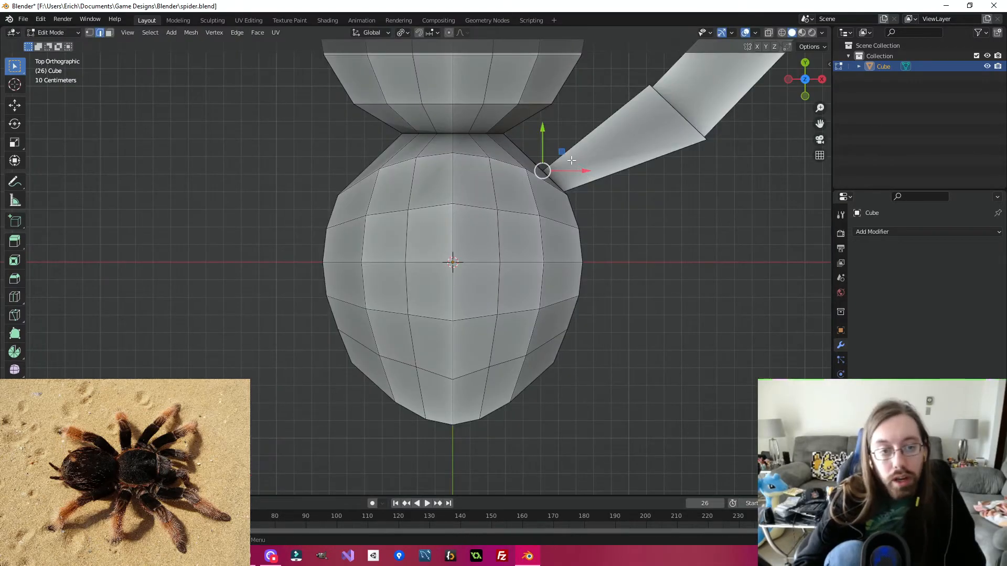
Step: Fine-tune the leg's rear base edge from above, shifting it slightly backward along Y and inward along X
{"action": "left_click_drag", "start_coordinate": [542, 137], "coordinate": [542, 128]}
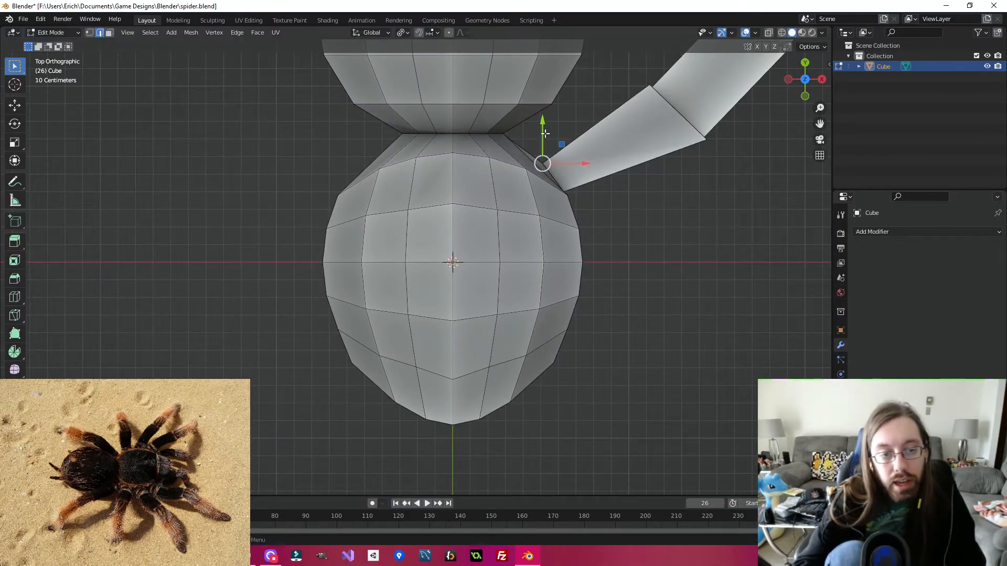
{"action": "left_click_drag", "start_coordinate": [583, 164], "coordinate": [573, 163]}
{"action": "middle_click_drag", "start_coordinate": [760, 234], "coordinate": [607, 364]}
{"action": "scroll", "coordinate": [658, 379], "scroll_direction": "down", "scroll_amount": 3}
{"action": "scroll", "coordinate": [500, 342], "scroll_direction": "up", "scroll_amount": 8}
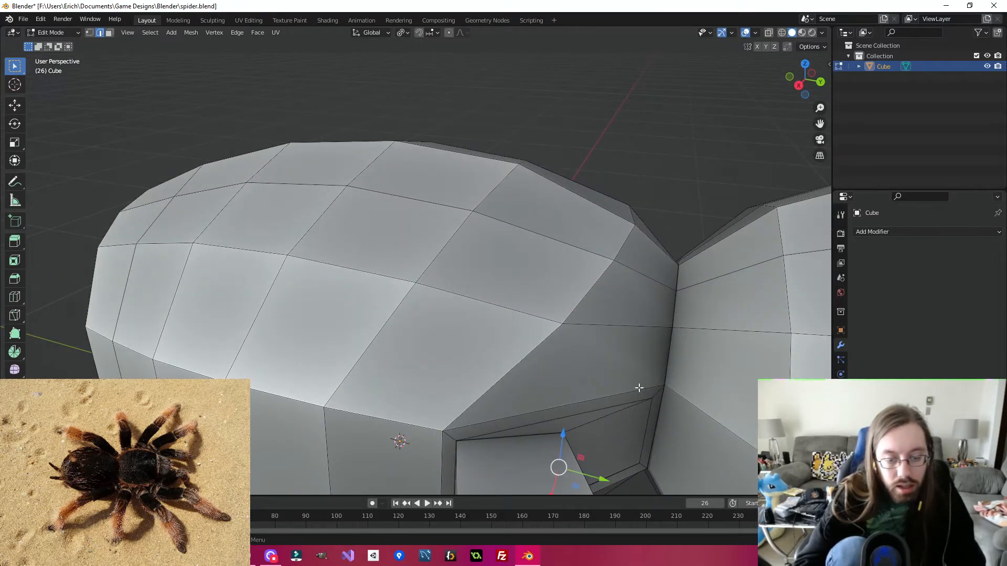
{"action": "scroll", "coordinate": [638, 387], "scroll_direction": "down", "scroll_amount": 4}
{"action": "middle_click_drag", "start_coordinate": [658, 404], "coordinate": [638, 384]}
{"action": "scroll", "coordinate": [624, 391], "scroll_direction": "down", "scroll_amount": 6}
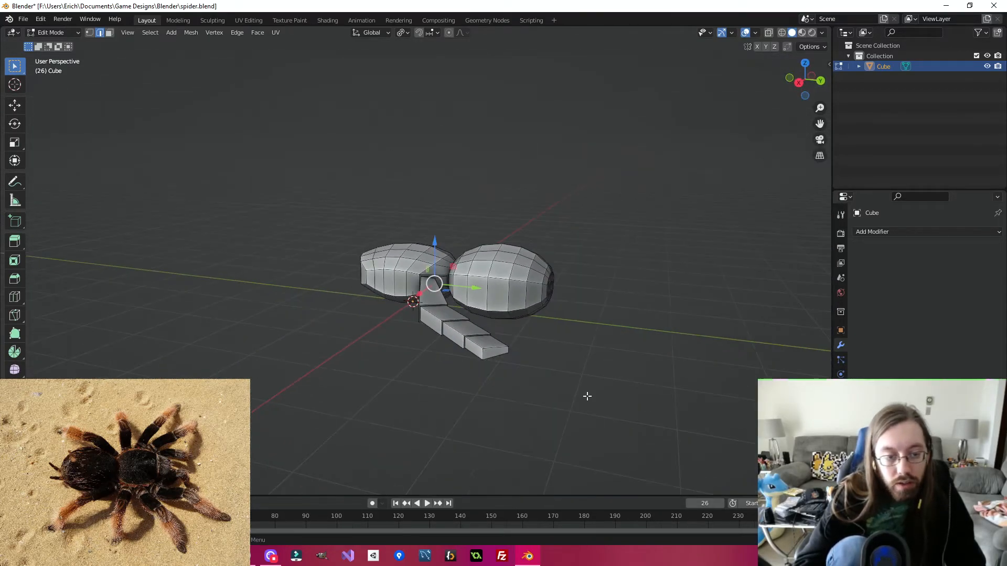
Step: Scale the ring of faces at the leg's first joint to about 0.69 along X and enlarge it along Y
{"action": "scroll", "coordinate": [523, 356], "scroll_direction": "up", "scroll_amount": 5}
{"action": "middle_click_drag", "start_coordinate": [572, 392], "coordinate": [461, 370]}
{"action": "key", "text": "s"}
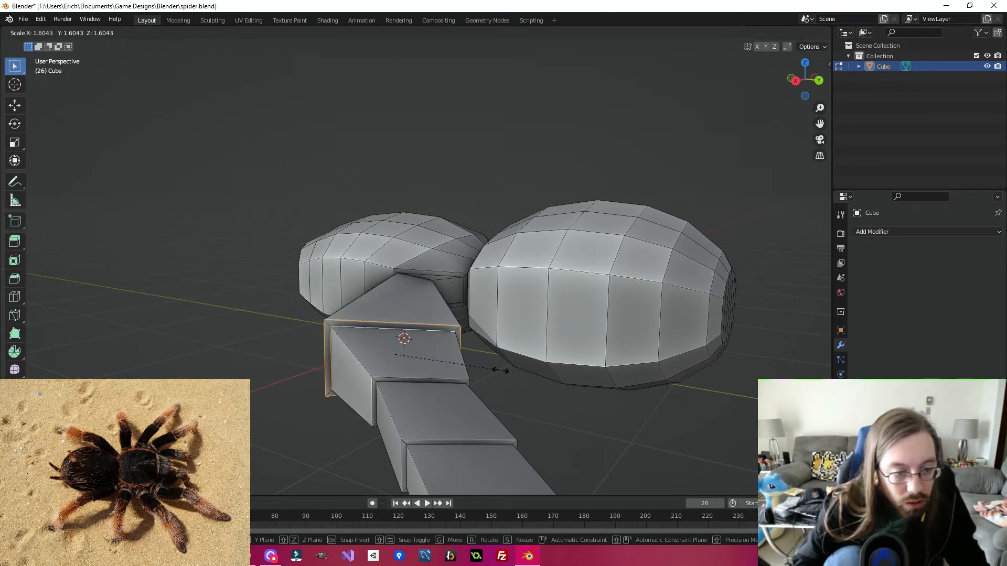
{"action": "key", "text": "x"}
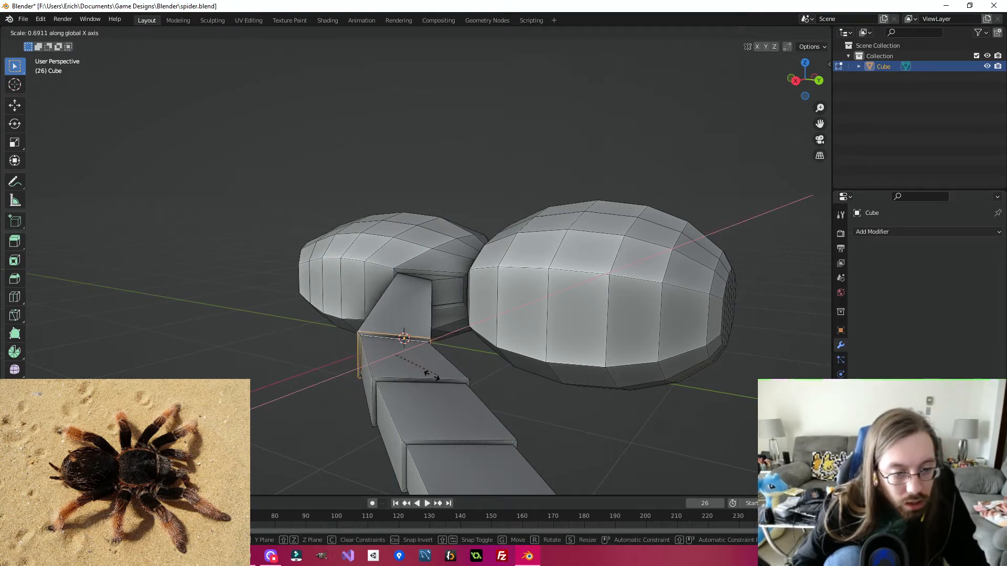
{"action": "left_click", "coordinate": [435, 374]}
{"action": "middle_click_drag", "start_coordinate": [435, 373], "coordinate": [453, 364]}
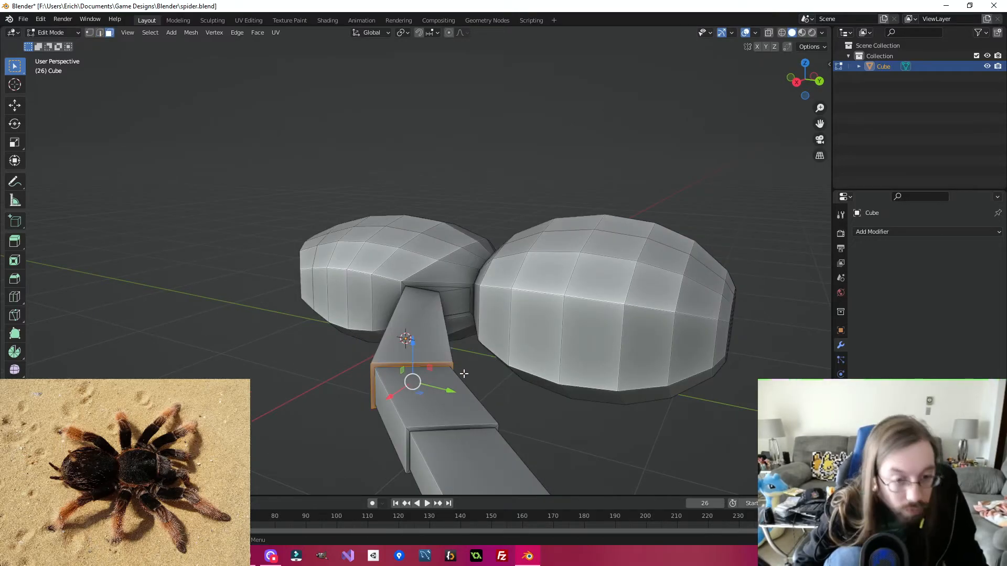
{"action": "key", "text": "s"}
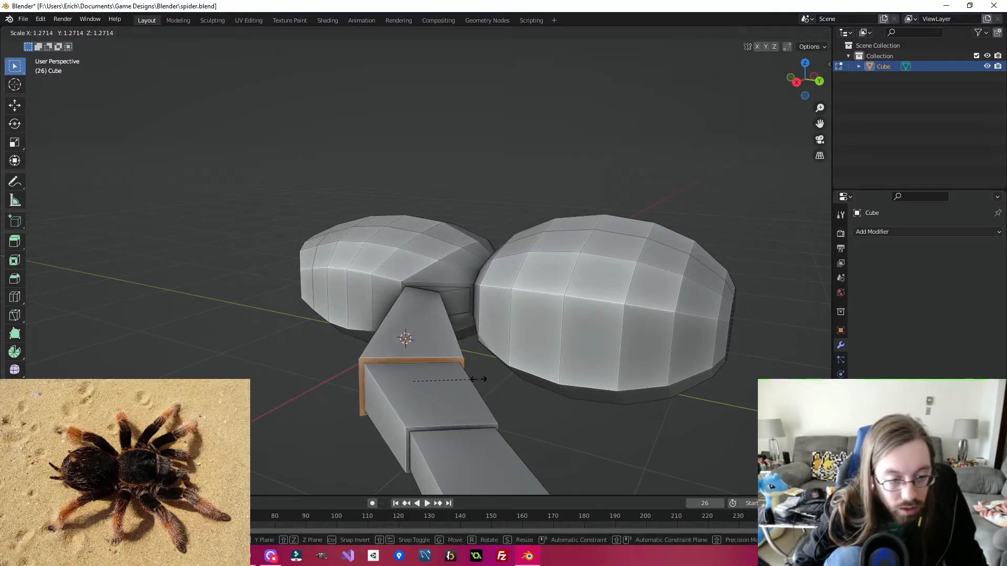
{"action": "key", "text": "y"}
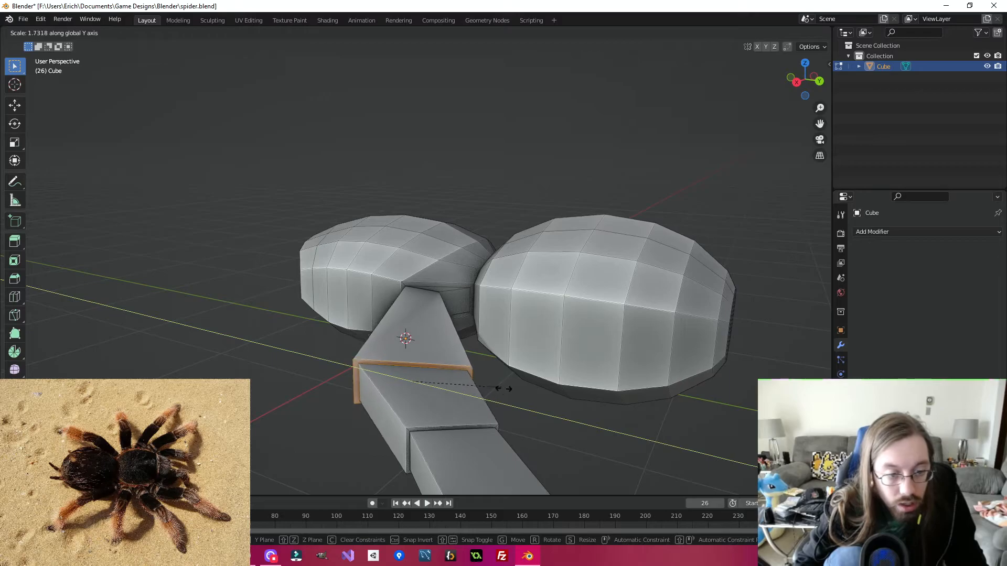
{"action": "left_click", "coordinate": [539, 383]}
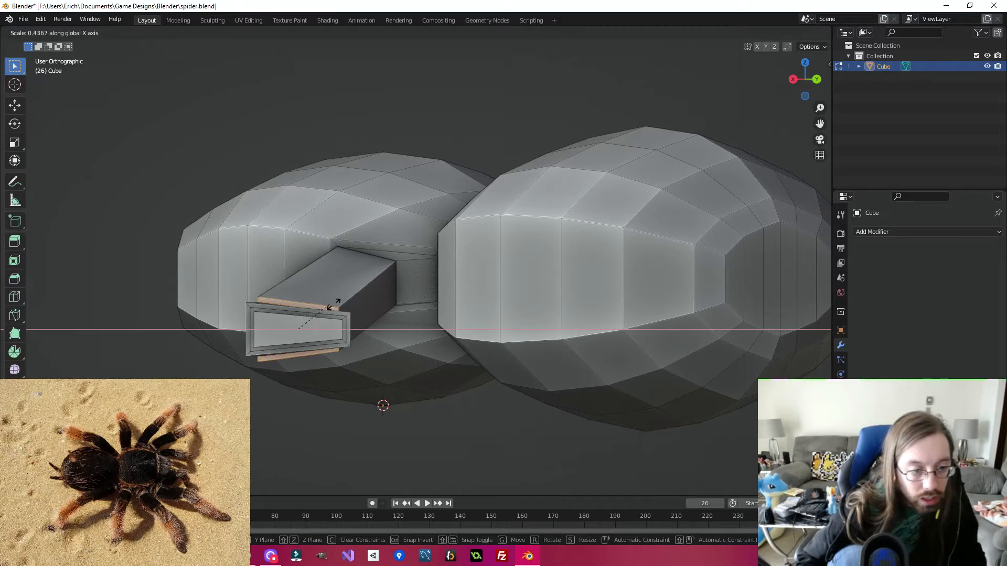
{"action": "right_click", "coordinate": [531, 303]}
{"action": "middle_click_drag", "start_coordinate": [473, 327], "coordinate": [468, 412]}
{"action": "scroll", "coordinate": [490, 355], "scroll_direction": "down", "scroll_amount": 3}
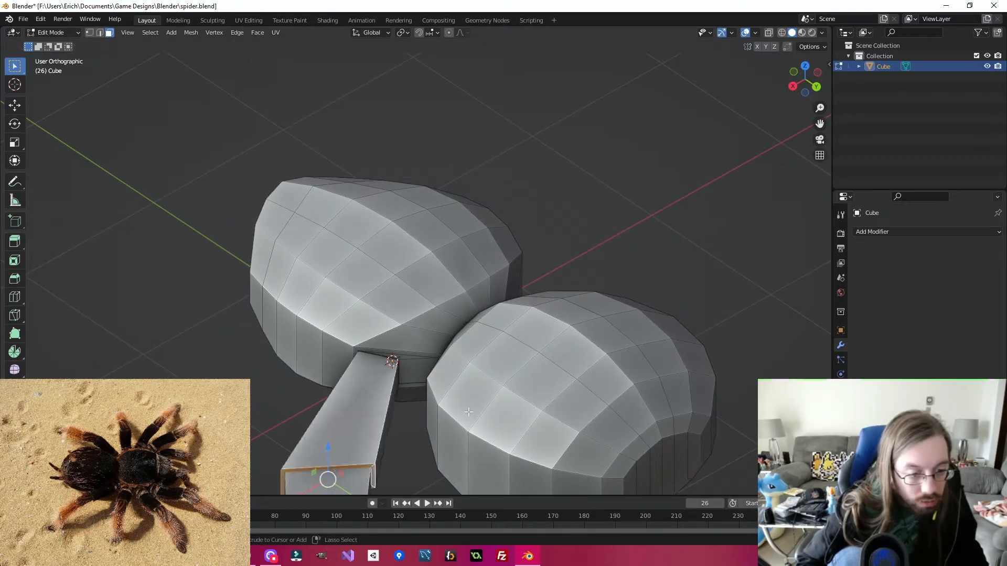
Step: Undo the latest scaling of the face ring at the leg's first joint
{"action": "key", "text": "ctrl+z"}
{"action": "key", "text": "ctrl+z"}
{"action": "key", "text": "ctrl+z"}
{"action": "key", "text": "ctrl+z"}
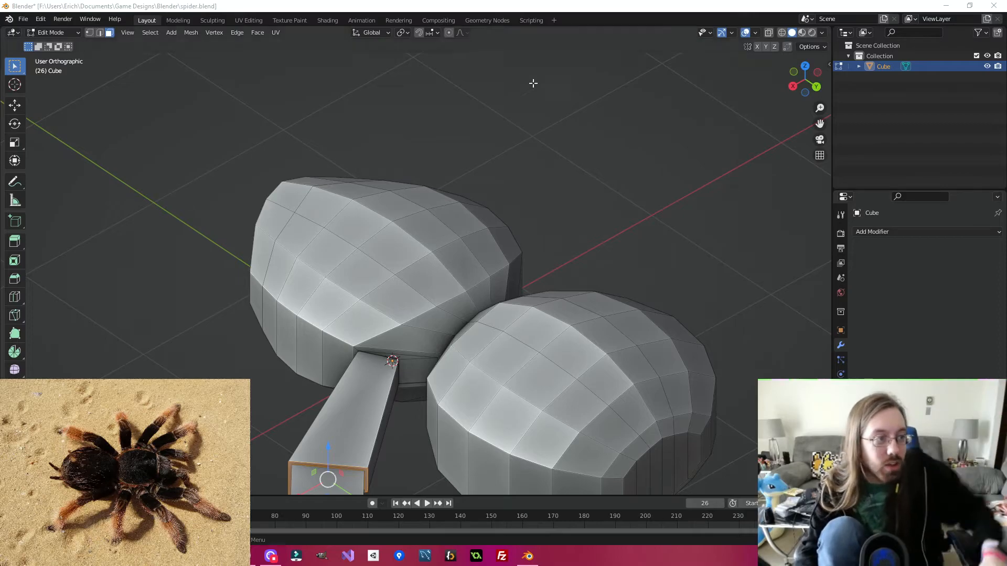
{"action": "scroll", "coordinate": [544, 310], "scroll_direction": "down", "scroll_amount": 5}
{"action": "middle_click_drag", "start_coordinate": [544, 310], "coordinate": [558, 196]}
{"action": "middle_click_drag", "start_coordinate": [503, 263], "coordinate": [356, 251]}
{"action": "scroll", "coordinate": [440, 322], "scroll_direction": "up", "scroll_amount": 5}
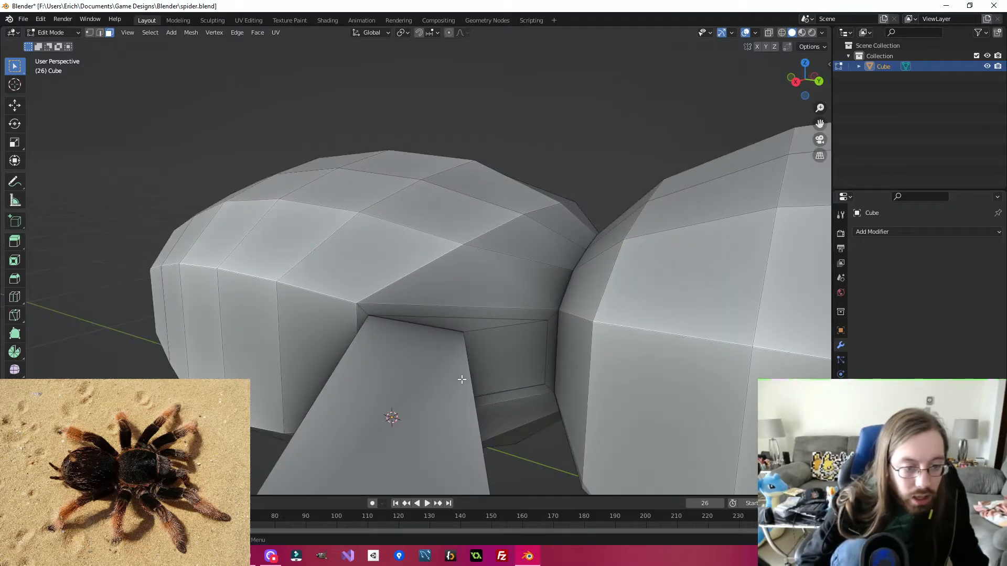
Step: Scale the face ring at the leg's first joint down uniformly so the first section narrows toward it
{"action": "scroll", "coordinate": [462, 379], "scroll_direction": "down", "scroll_amount": 6}
{"action": "scroll", "coordinate": [458, 373], "scroll_direction": "up", "scroll_amount": 3}
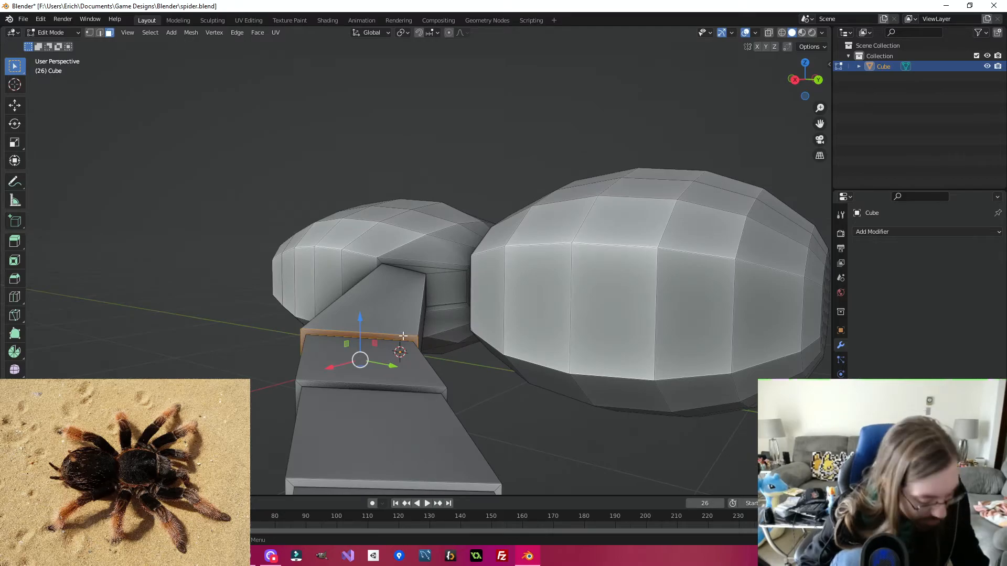
{"action": "key", "text": "s"}
{"action": "left_click", "coordinate": [389, 347]}
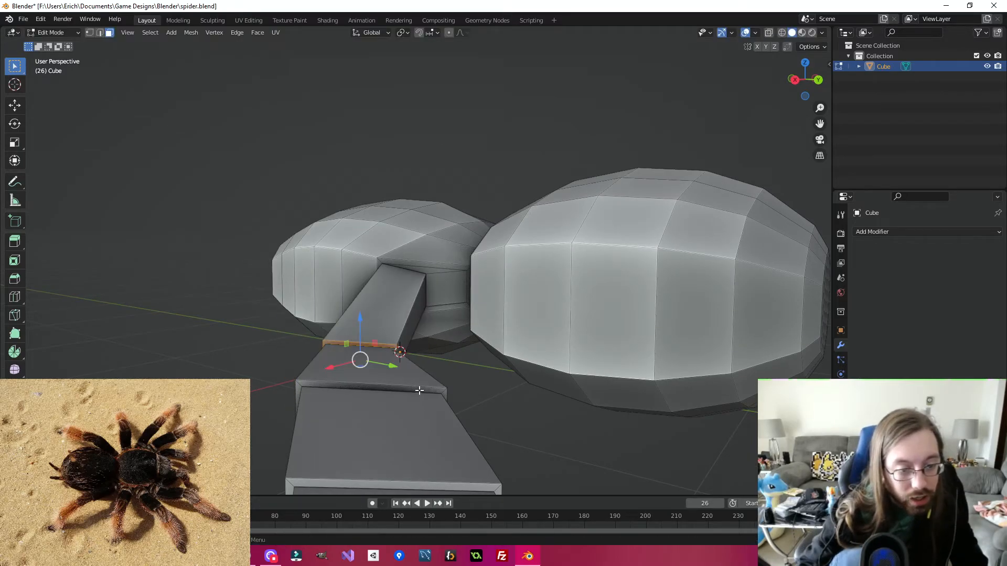
Step: Examine the narrowed joint and the overall shape of the segmented leg from several sides
{"action": "middle_click_drag", "start_coordinate": [422, 389], "coordinate": [528, 382]}
{"action": "scroll", "coordinate": [528, 382], "scroll_direction": "down", "scroll_amount": 5}
{"action": "scroll", "coordinate": [509, 320], "scroll_direction": "up", "scroll_amount": 3}
{"action": "middle_click_drag", "start_coordinate": [510, 320], "coordinate": [540, 340]}
{"action": "scroll", "coordinate": [576, 354], "scroll_direction": "down", "scroll_amount": 3}
{"action": "middle_click_drag", "start_coordinate": [618, 266], "coordinate": [595, 314]}
{"action": "scroll", "coordinate": [487, 331], "scroll_direction": "up", "scroll_amount": 4}
{"action": "middle_click_drag", "start_coordinate": [596, 378], "coordinate": [571, 348]}
{"action": "mouse_move", "coordinate": [483, 345]}
{"action": "middle_mouse_down"}
{"action": "mouse_move", "coordinate": [674, 275]}
{"action": "mouse_move", "coordinate": [496, 334]}
{"action": "middle_mouse_up"}
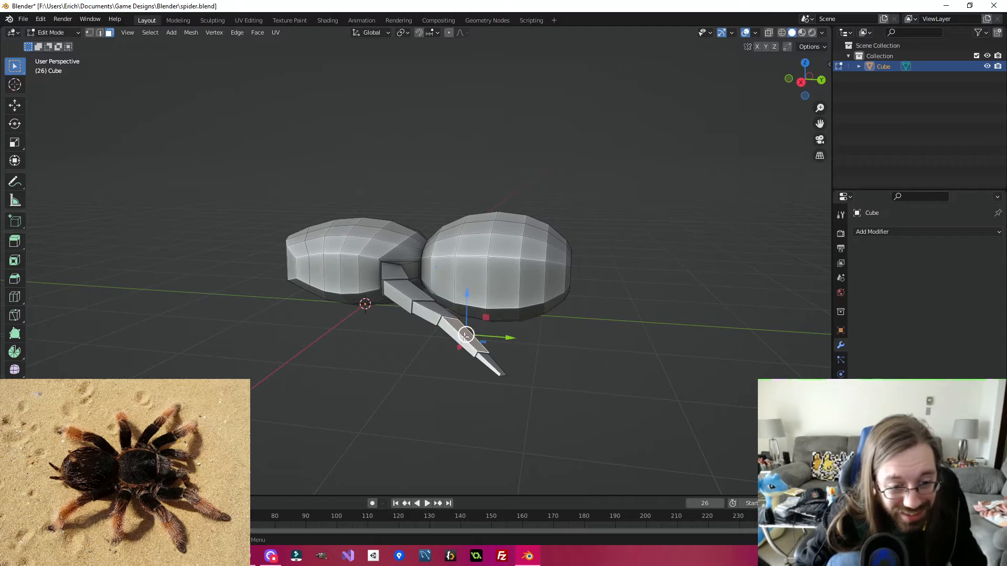
{"action": "left_click_drag", "start_coordinate": [542, 327], "coordinate": [449, 388]}
{"action": "middle_click_drag", "start_coordinate": [450, 387], "coordinate": [429, 353]}
{"action": "left_click_drag", "start_coordinate": [232, 201], "coordinate": [206, 246]}
{"action": "middle_click_drag", "start_coordinate": [189, 254], "coordinate": [463, 354]}
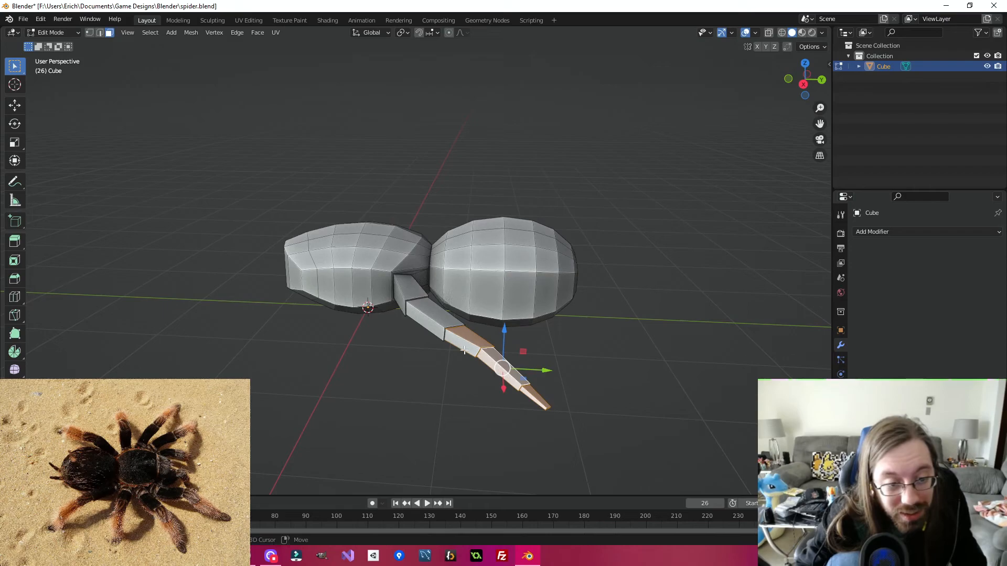
{"action": "left_click", "coordinate": [494, 357], "text": "ctrl"}
{"action": "left_click", "coordinate": [496, 359]}
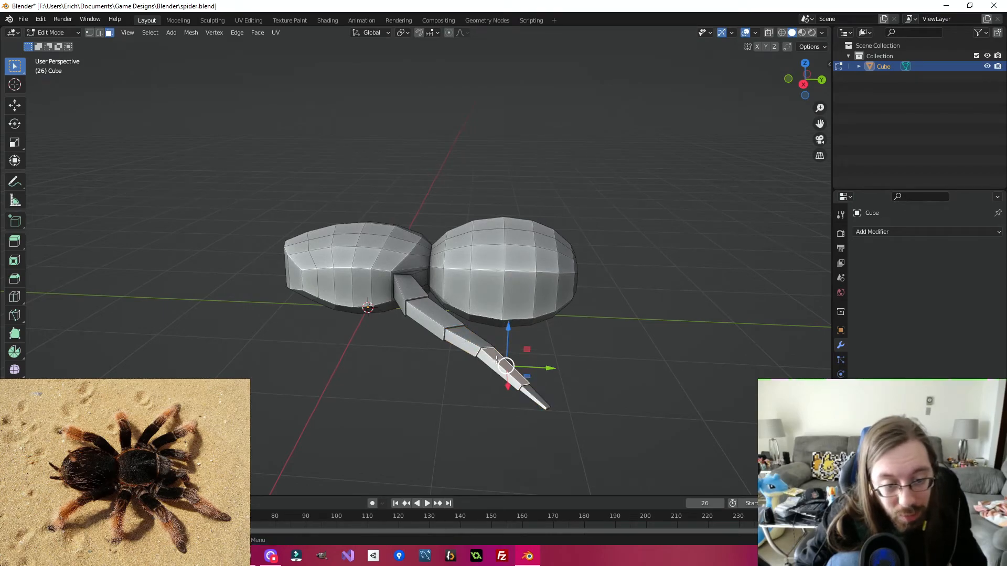
{"action": "left_click", "coordinate": [534, 401], "text": "ctrl"}
{"action": "middle_click_drag", "start_coordinate": [512, 404], "coordinate": [537, 234]}
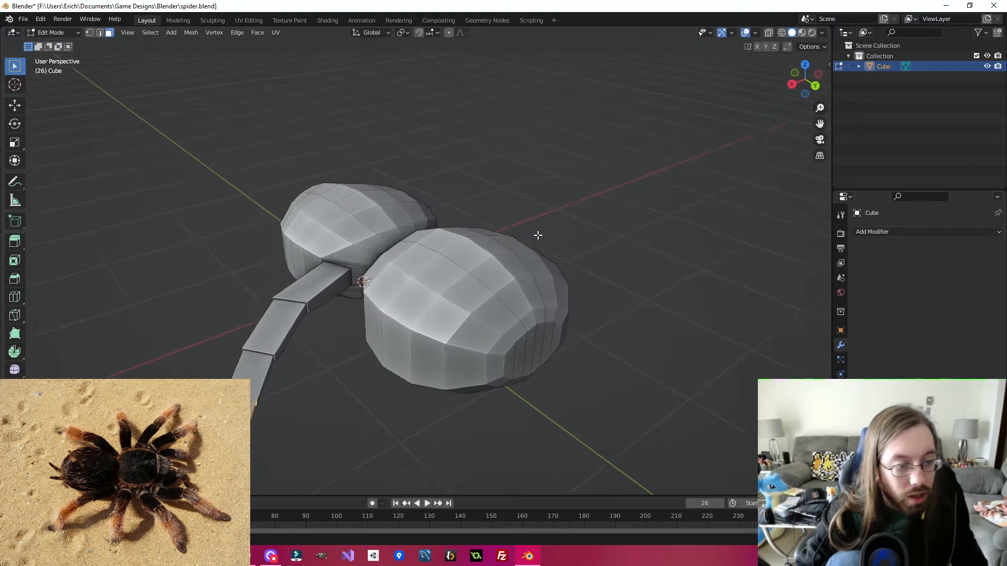
{"action": "right_click", "coordinate": [368, 382]}
{"action": "right_click", "coordinate": [466, 366]}
{"action": "left_click", "coordinate": [350, 348]}
Step: Switch to edge selection and select the lengthwise edges along the corners of the leg's segments
{"action": "middle_click_drag", "start_coordinate": [351, 348], "coordinate": [393, 319]}
{"action": "scroll", "coordinate": [401, 314], "scroll_direction": "up", "scroll_amount": 3}
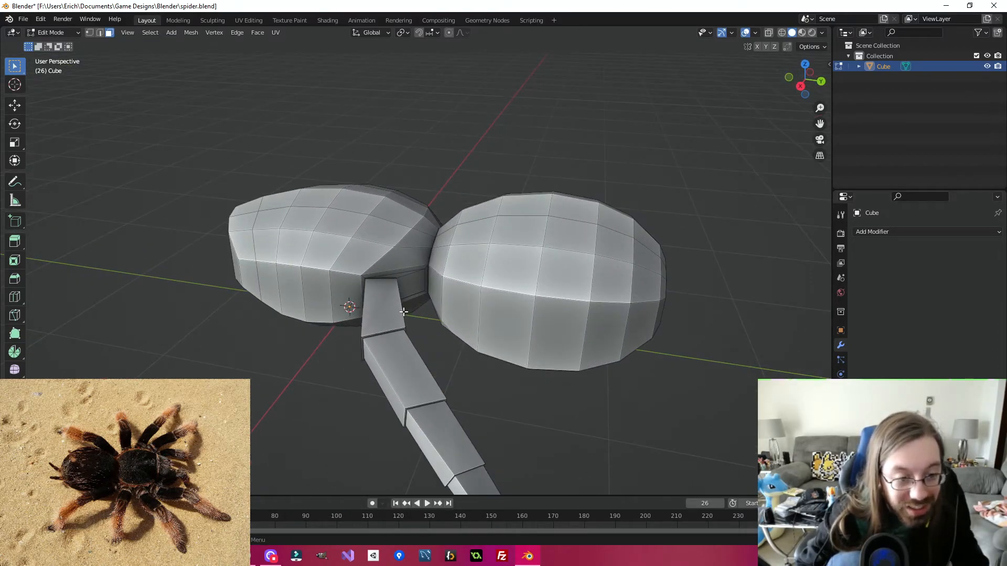
{"action": "left_click", "coordinate": [411, 351]}
{"action": "left_click", "coordinate": [100, 33]}
{"action": "left_click", "coordinate": [409, 331], "text": "alt"}
{"action": "middle_click_drag", "start_coordinate": [412, 334], "coordinate": [457, 318]}
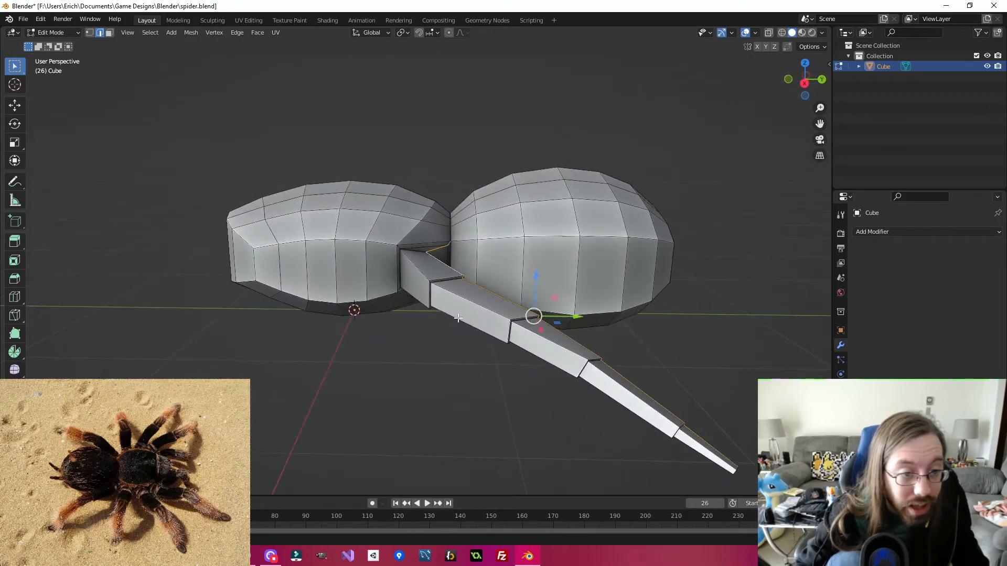
{"action": "left_click", "coordinate": [449, 246], "text": "alt+shift"}
{"action": "middle_click_drag", "start_coordinate": [524, 283], "coordinate": [516, 283]}
{"action": "left_click", "coordinate": [409, 272], "text": "alt"}
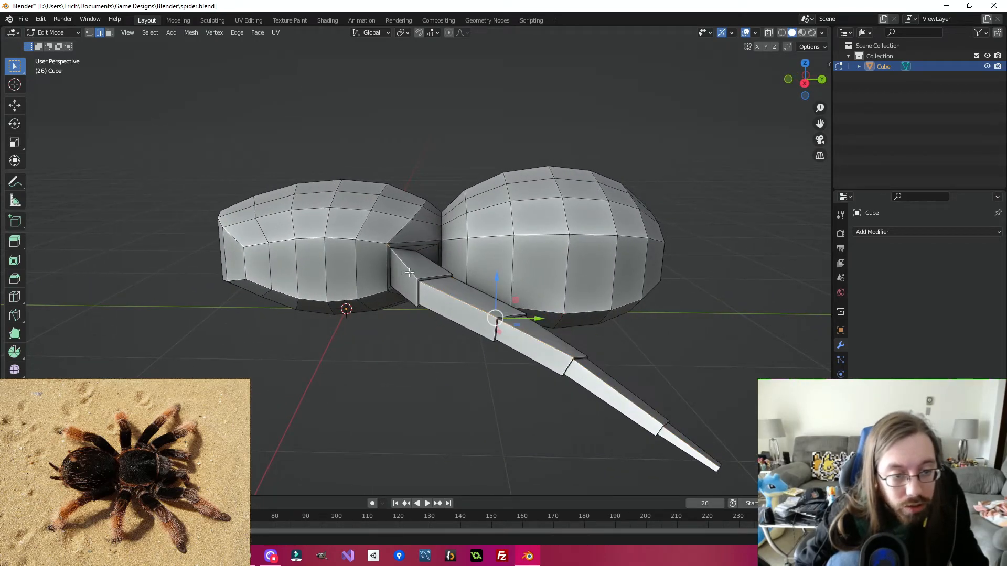
{"action": "middle_click_drag", "start_coordinate": [429, 275], "coordinate": [425, 277]}
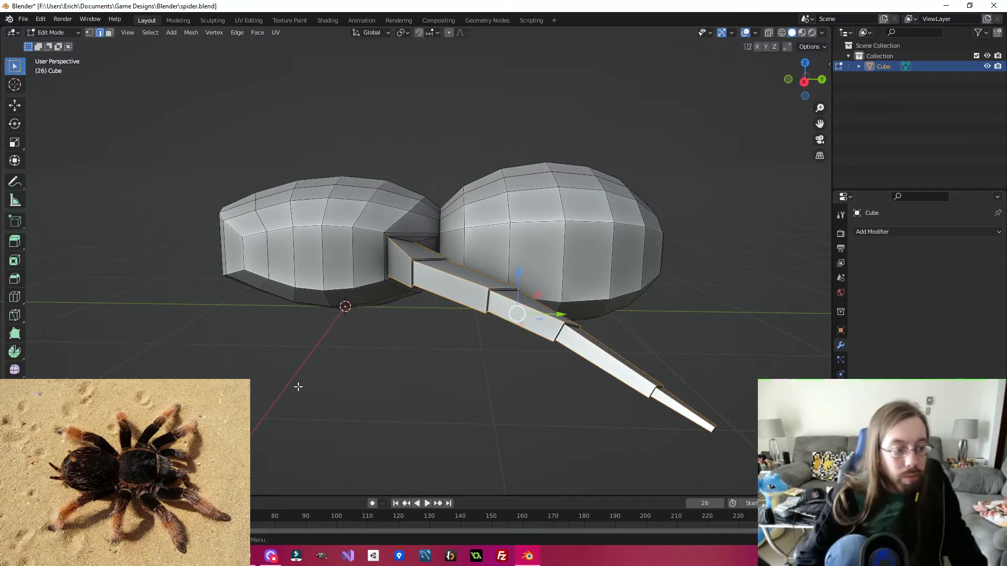
Step: Look up the Bevel chapter of the low poly modeling tutorial on YouTube, and return to Blender
{"action": "left_click", "coordinate": [230, 556]}
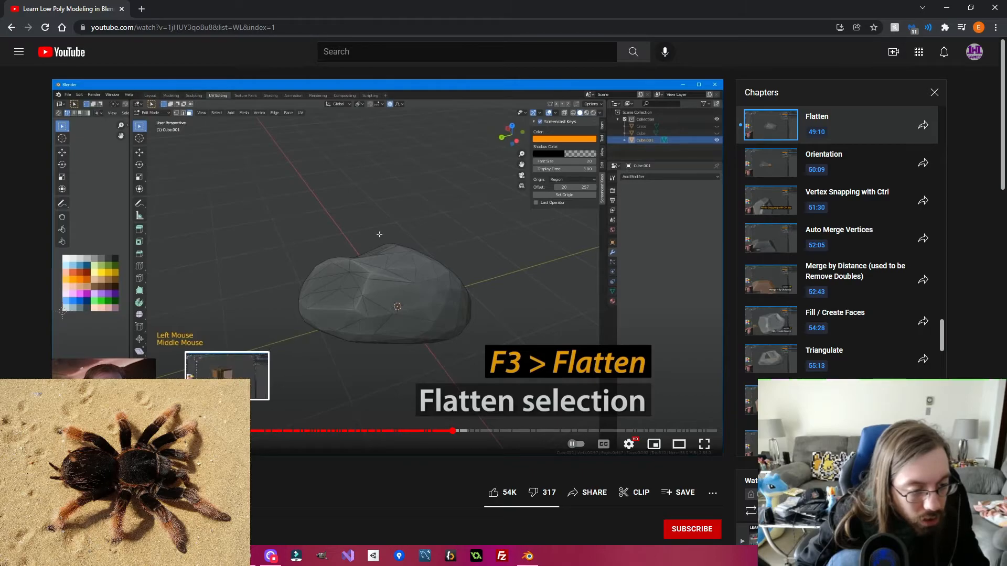
{"action": "left_click", "coordinate": [219, 431]}
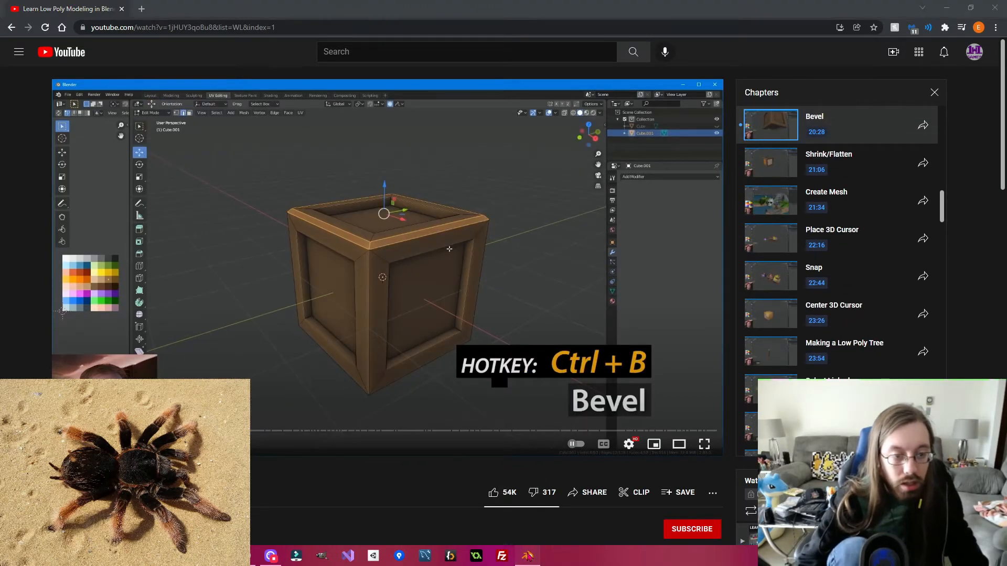
{"action": "left_click", "coordinate": [527, 556]}
Step: Try beveling the leg's selected edges with a width of 0.0215 m and 2 segments
{"action": "key", "text": "ctrl+b"}
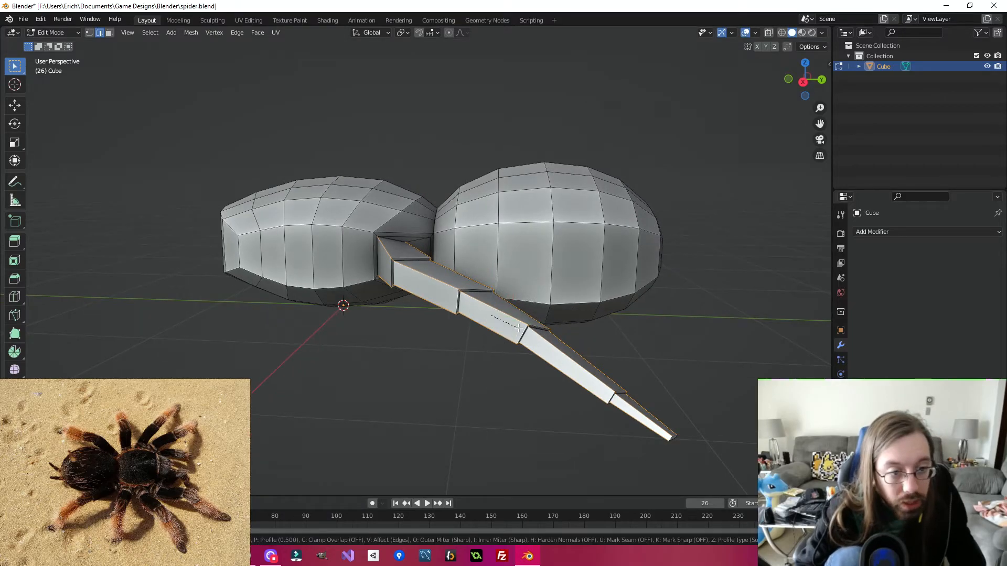
{"action": "middle_click_drag", "start_coordinate": [383, 336], "coordinate": [335, 349]}
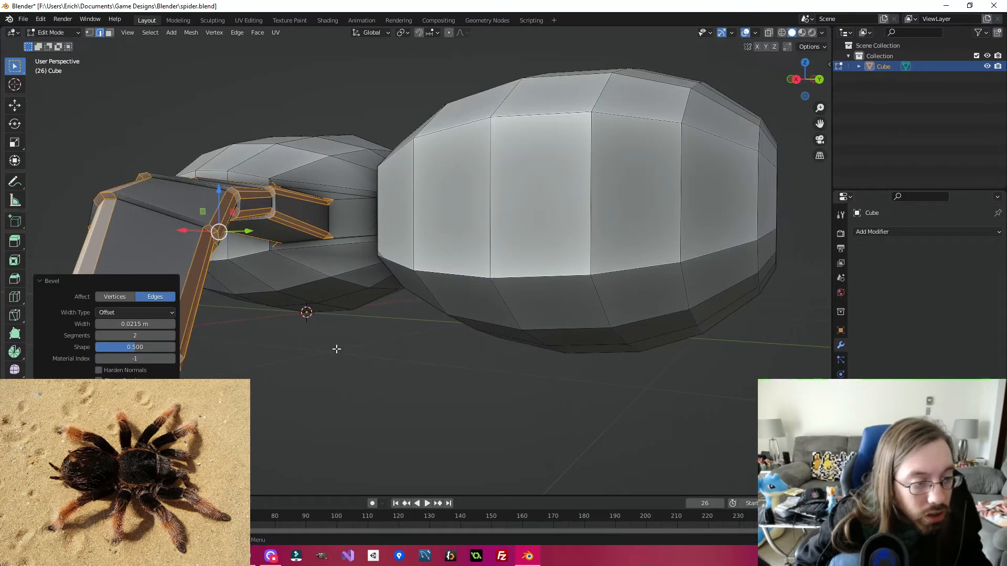
{"action": "middle_click_drag", "start_coordinate": [254, 382], "coordinate": [286, 356]}
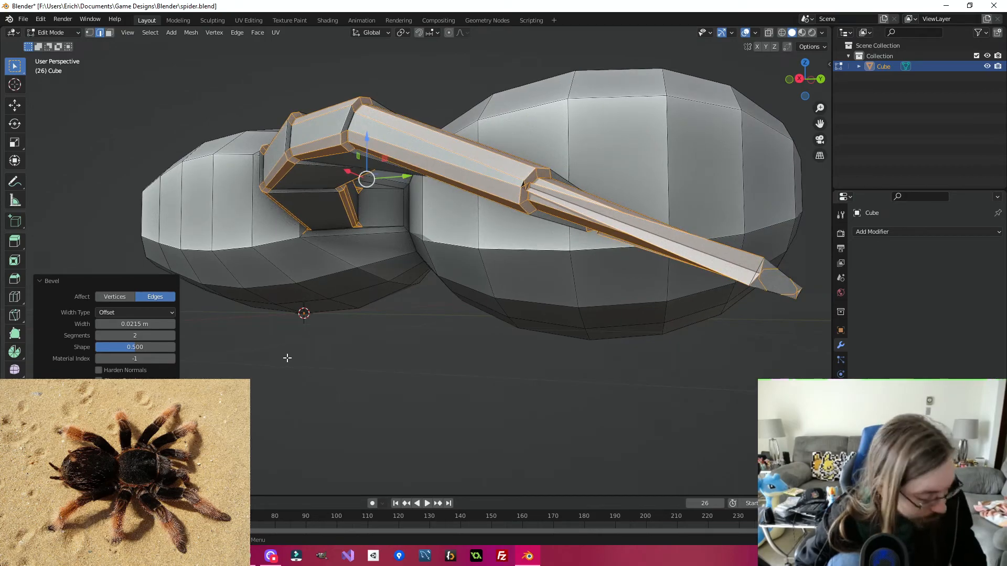
Step: Bevel the leg's selected edges with a width of 0.00432 m and 2 segments
{"action": "key", "text": "ctrl+b"}
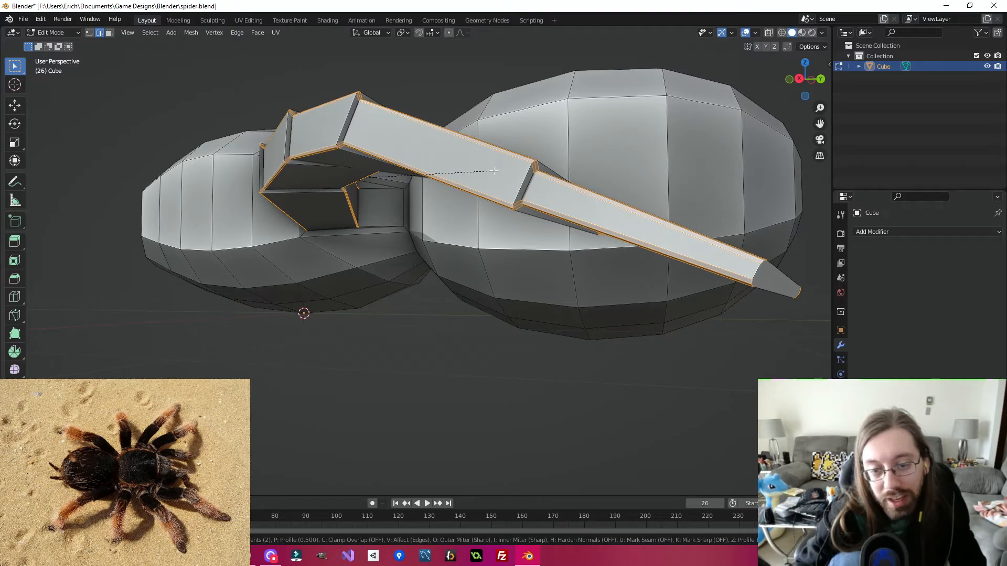
{"action": "left_click", "coordinate": [493, 170]}
{"action": "middle_click_drag", "start_coordinate": [522, 347], "coordinate": [458, 363]}
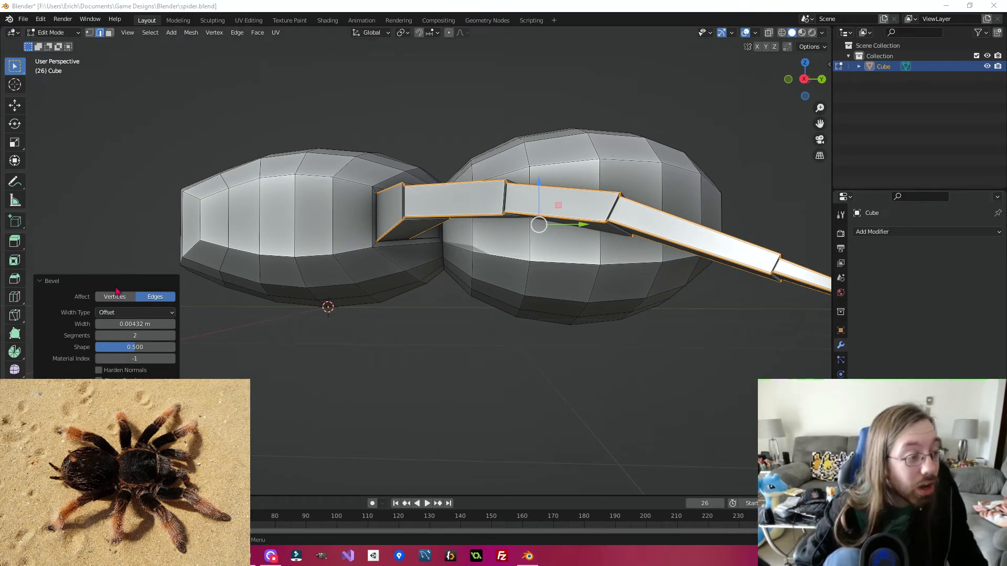
{"action": "left_click", "coordinate": [53, 279]}
Step: Add a Mirror modifier to the spider mesh on the X axis
{"action": "middle_click_drag", "start_coordinate": [542, 286], "coordinate": [525, 304]}
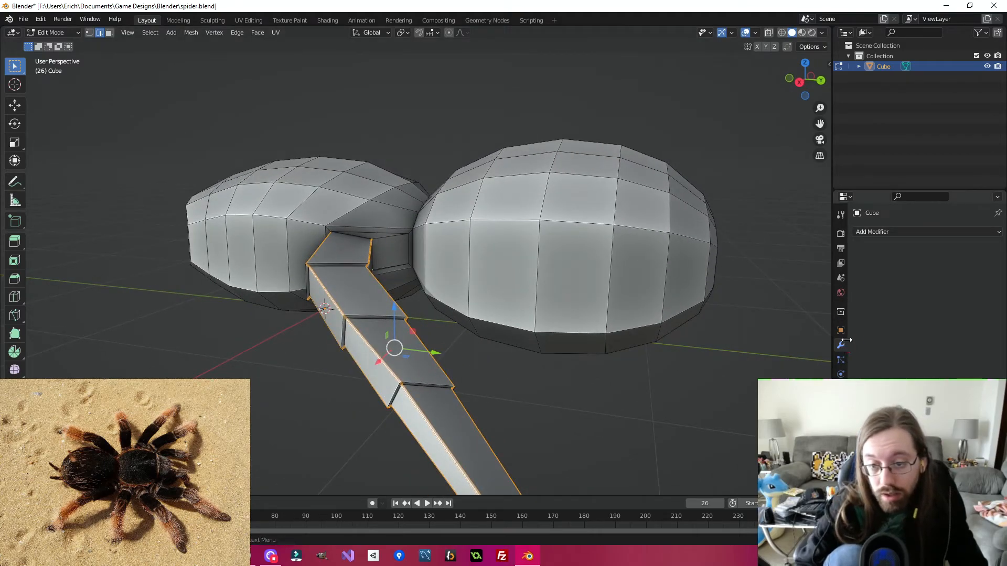
{"action": "left_click", "coordinate": [894, 231]}
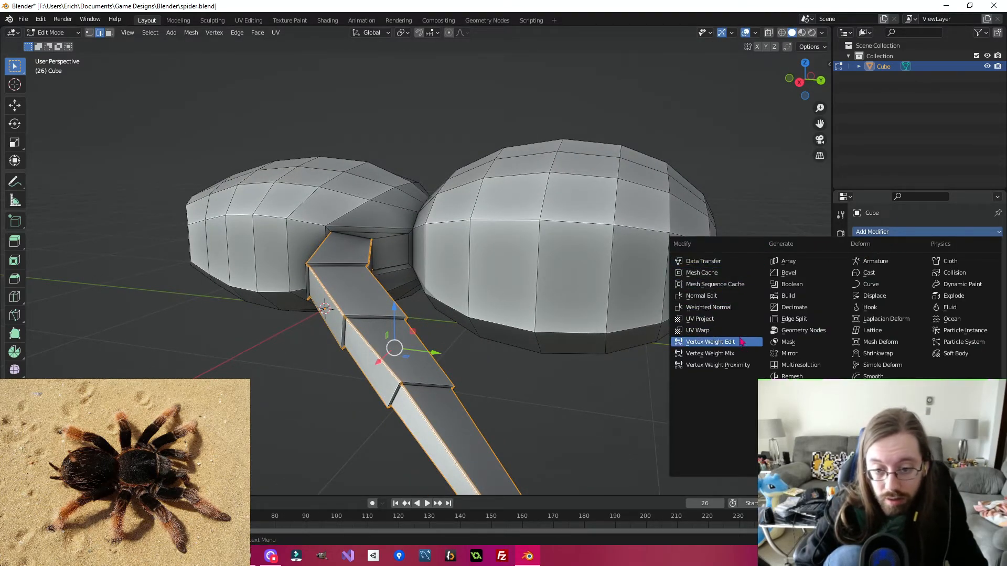
{"action": "left_click", "coordinate": [788, 354]}
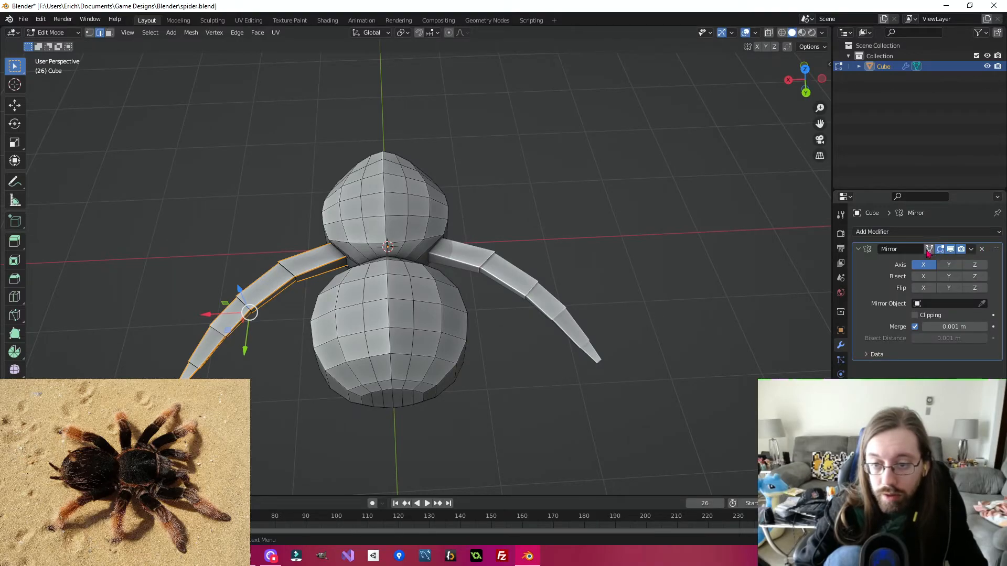
Step: Switch the spider to Object Mode and apply its Mirror modifier
{"action": "left_click", "coordinate": [970, 249]}
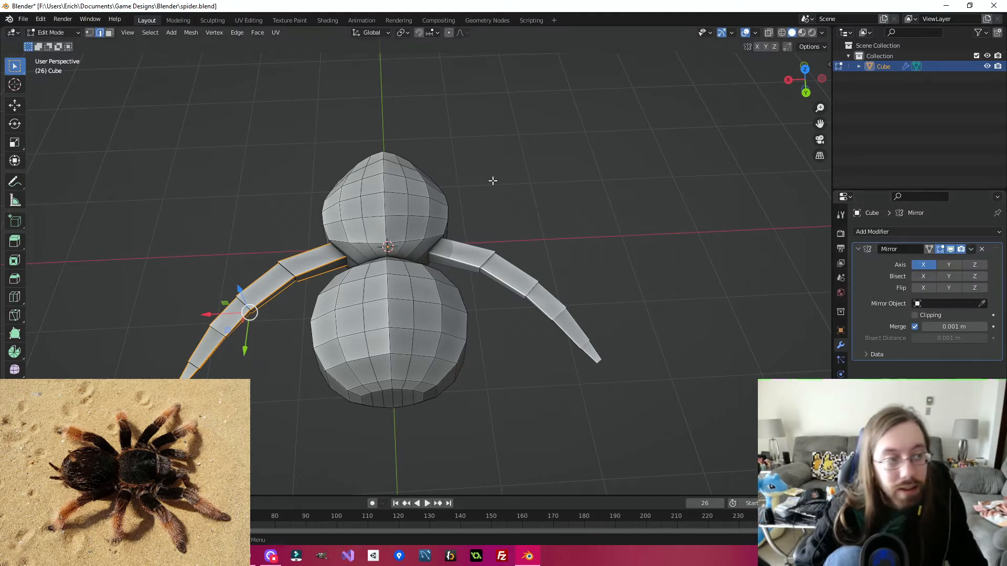
{"action": "left_click", "coordinate": [52, 32]}
{"action": "left_click", "coordinate": [50, 42]}
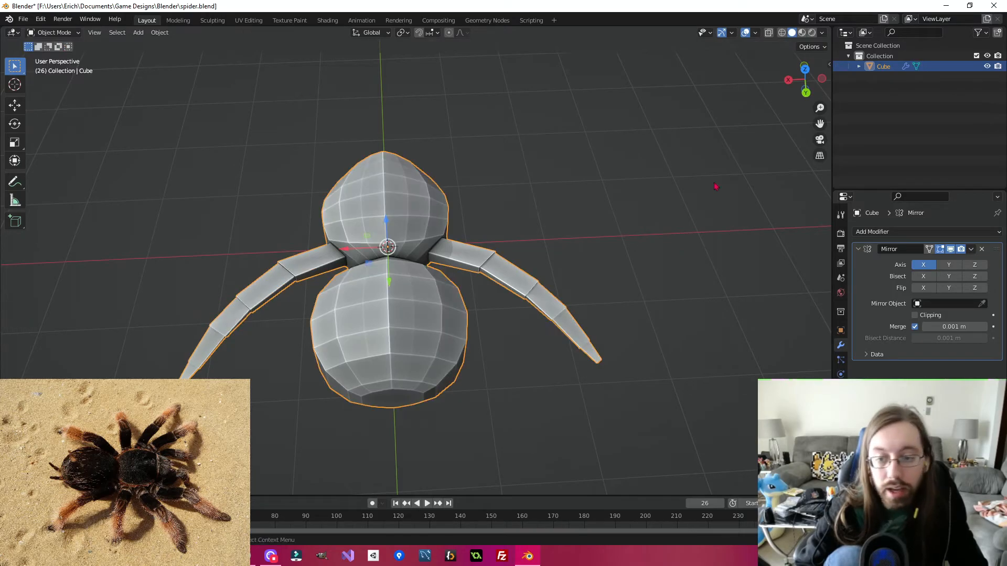
{"action": "left_click", "coordinate": [970, 249]}
{"action": "left_click", "coordinate": [923, 259]}
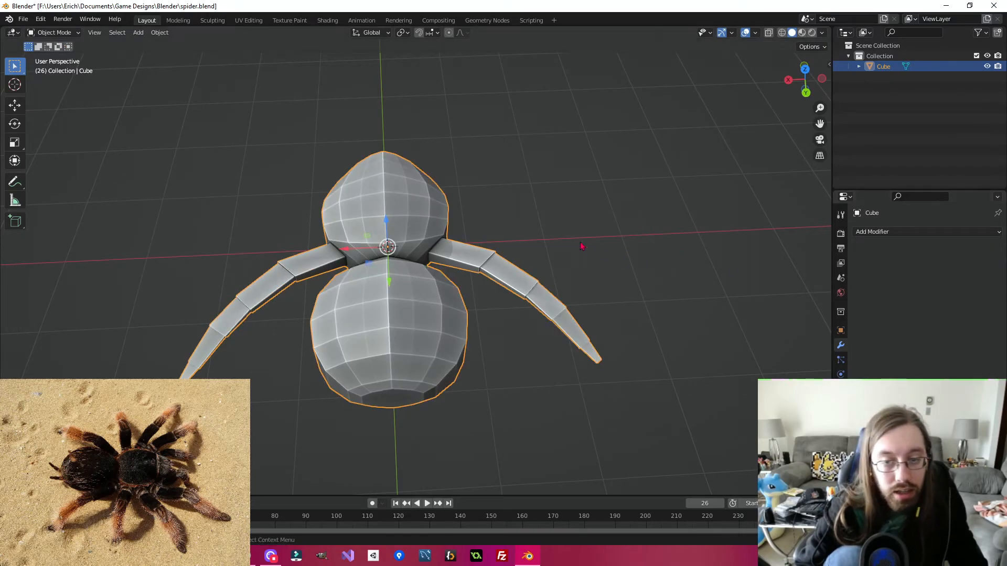
Step: Return the spider to Edit Mode and save the file spider.blend
{"action": "left_click", "coordinate": [52, 33]}
{"action": "left_click", "coordinate": [50, 52]}
{"action": "middle_click_drag", "start_coordinate": [86, 72], "coordinate": [664, 236]}
{"action": "scroll", "coordinate": [664, 236], "scroll_direction": "down", "scroll_amount": 4}
{"action": "middle_click_drag", "start_coordinate": [533, 167], "coordinate": [676, 220]}
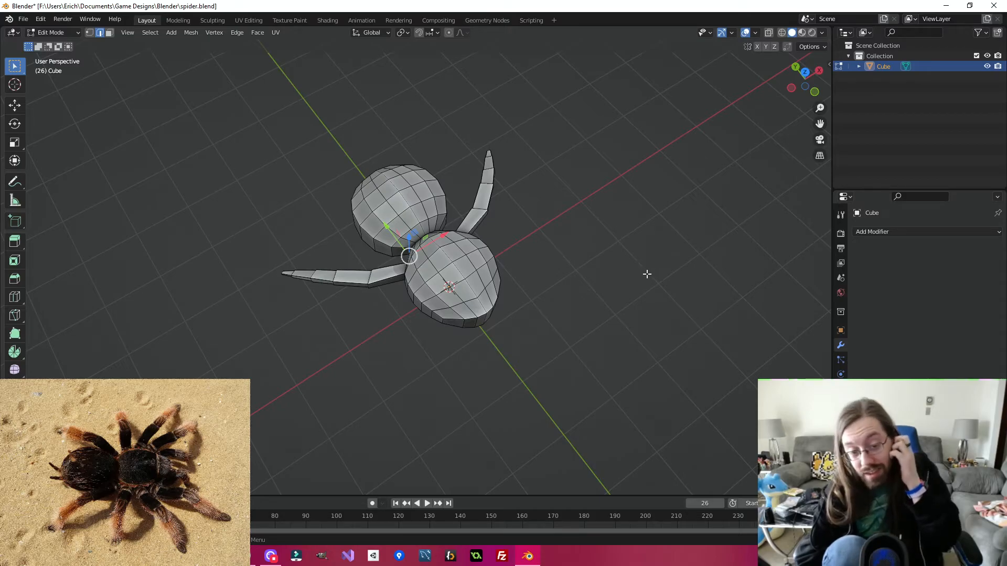
{"action": "left_click", "coordinate": [24, 18]}
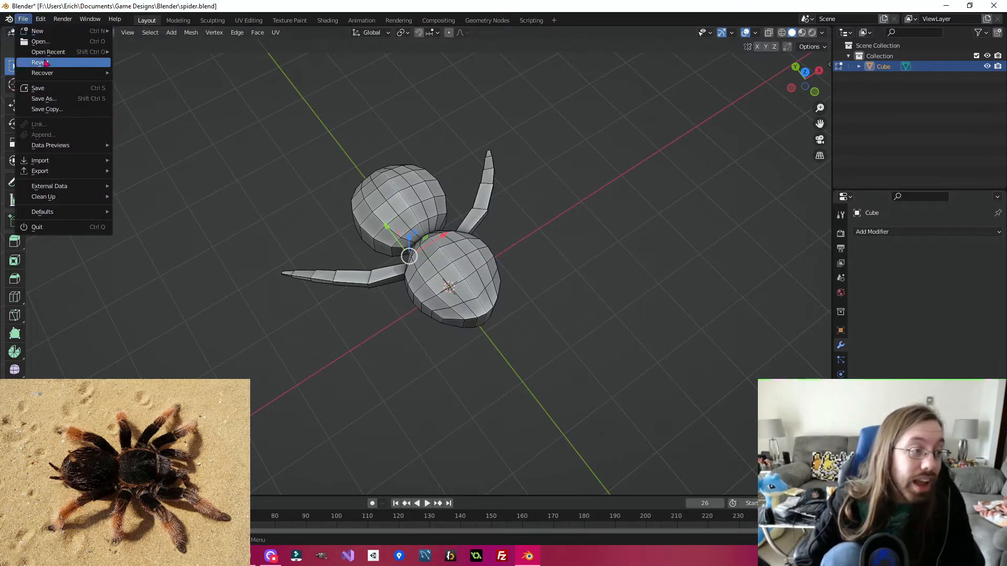
{"action": "left_click", "coordinate": [46, 89]}
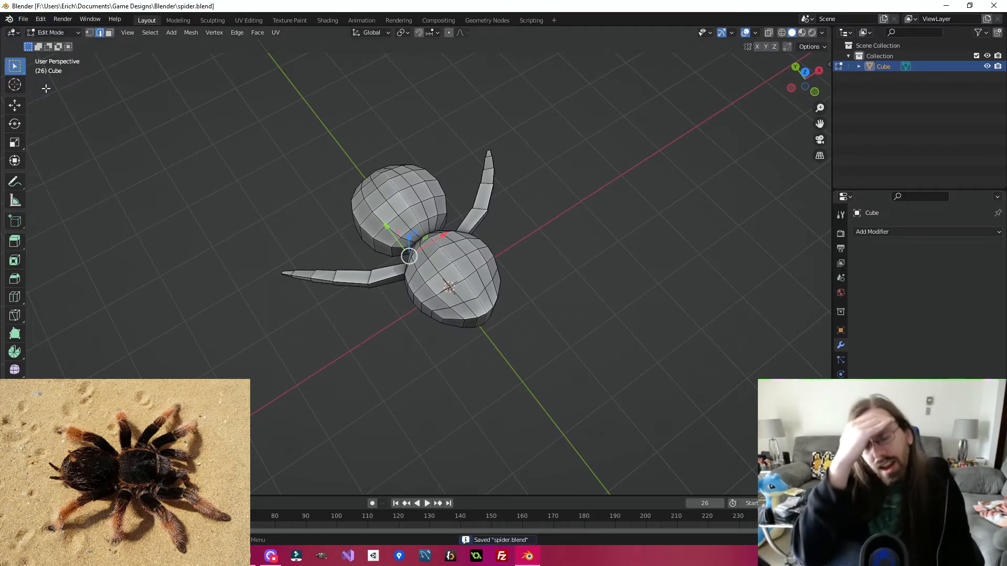
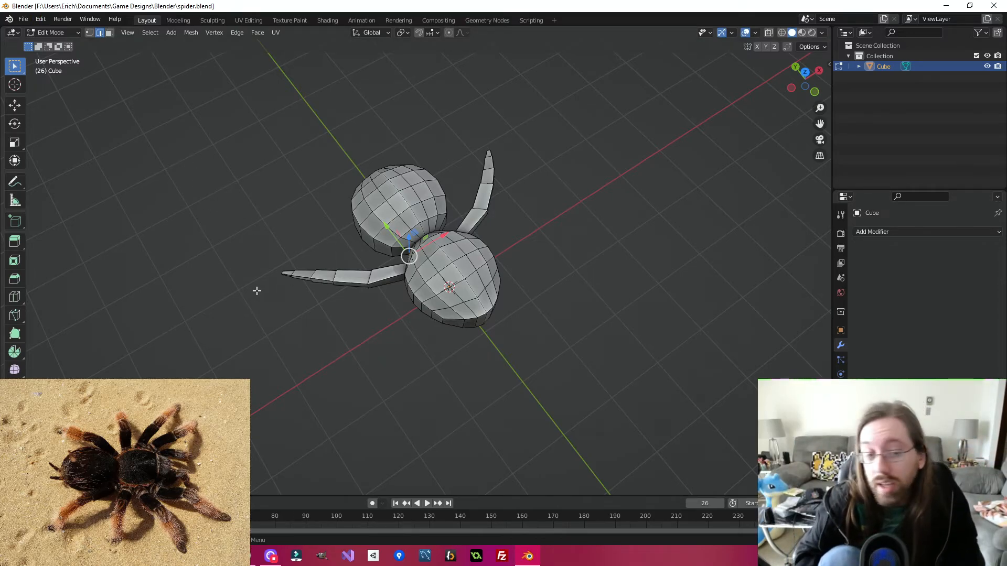
{"action": "middle_click_drag", "start_coordinate": [336, 283], "coordinate": [488, 266]}
{"action": "middle_click_drag", "start_coordinate": [530, 220], "coordinate": [506, 250]}
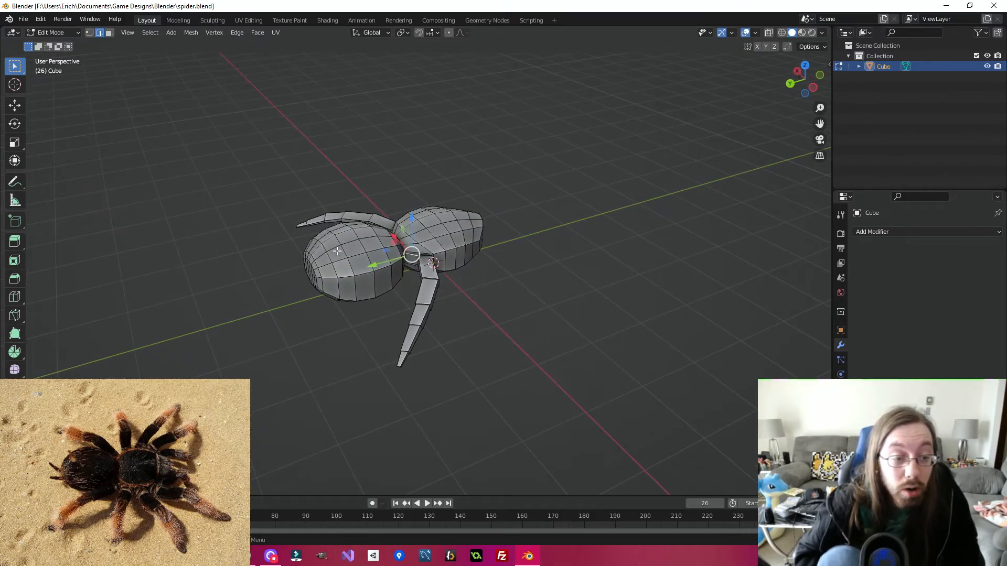
{"action": "middle_click_drag", "start_coordinate": [365, 277], "coordinate": [415, 248]}
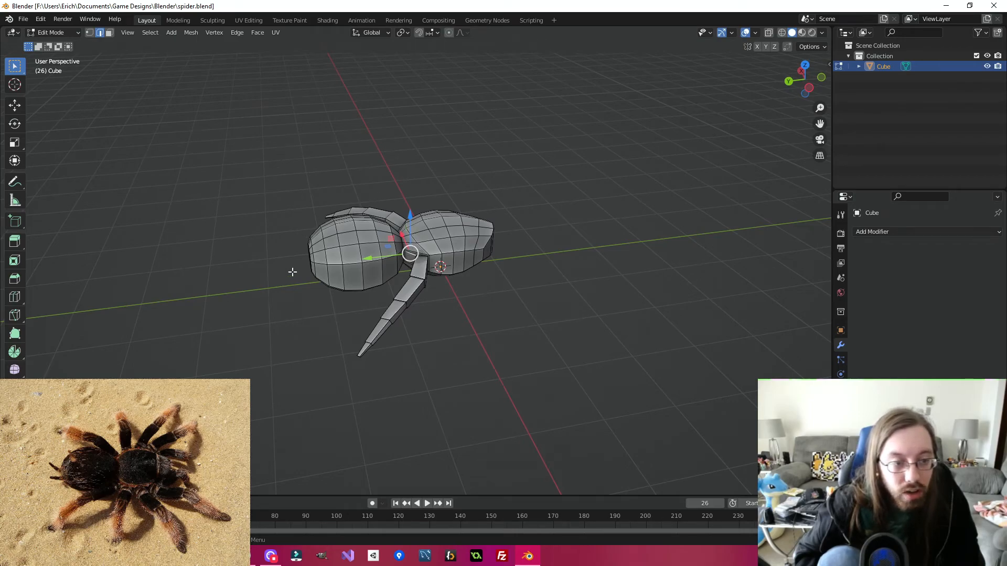
{"action": "middle_click_drag", "start_coordinate": [292, 272], "coordinate": [416, 296]}
{"action": "middle_click_drag", "start_coordinate": [408, 331], "coordinate": [481, 331]}
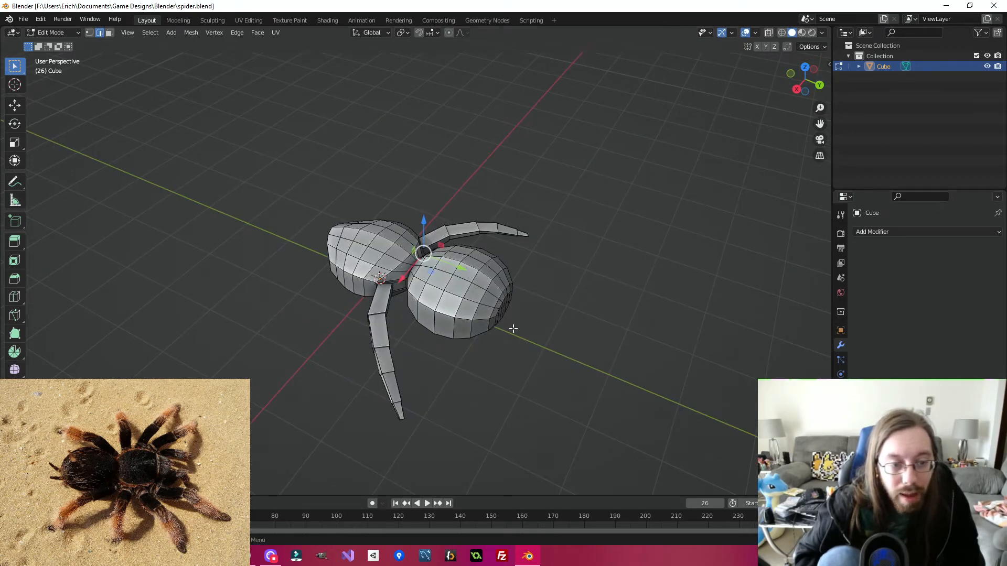
{"action": "middle_click_drag", "start_coordinate": [533, 261], "coordinate": [568, 332]}
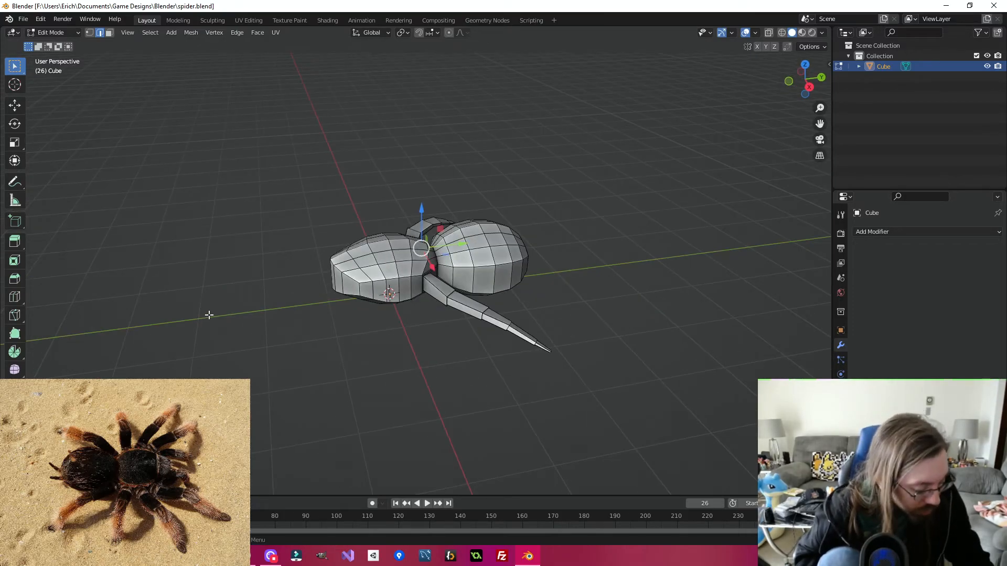
Step: Clear the selection, add a cube to the mesh and move it along X to one side of the spider
{"action": "left_click", "coordinate": [254, 308]}
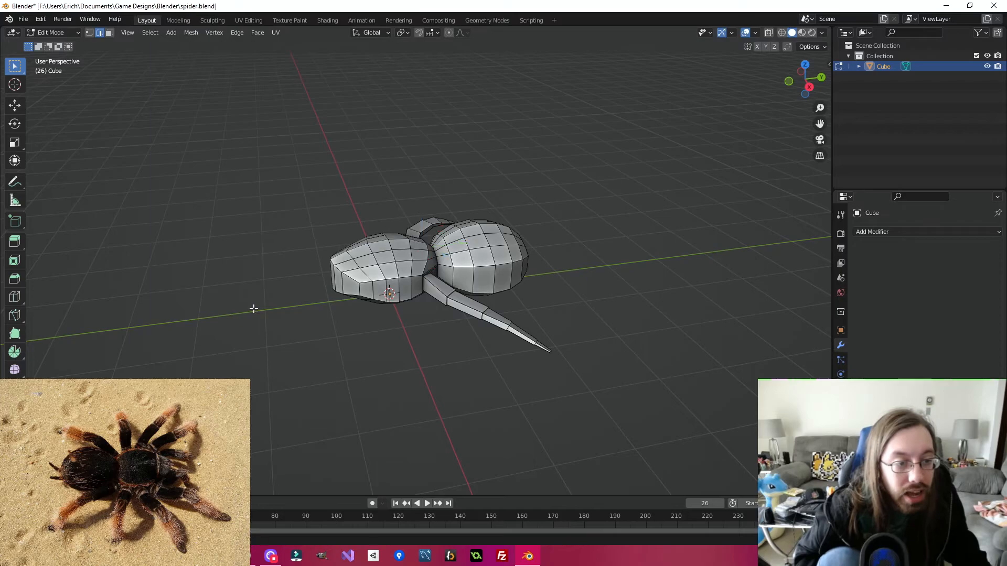
{"action": "middle_click_drag", "start_coordinate": [286, 322], "coordinate": [387, 333]}
{"action": "key", "text": "shift+a"}
{"action": "left_click", "coordinate": [311, 299]}
{"action": "left_click_drag", "start_coordinate": [471, 294], "coordinate": [326, 299]}
{"action": "left_click", "coordinate": [881, 231]}
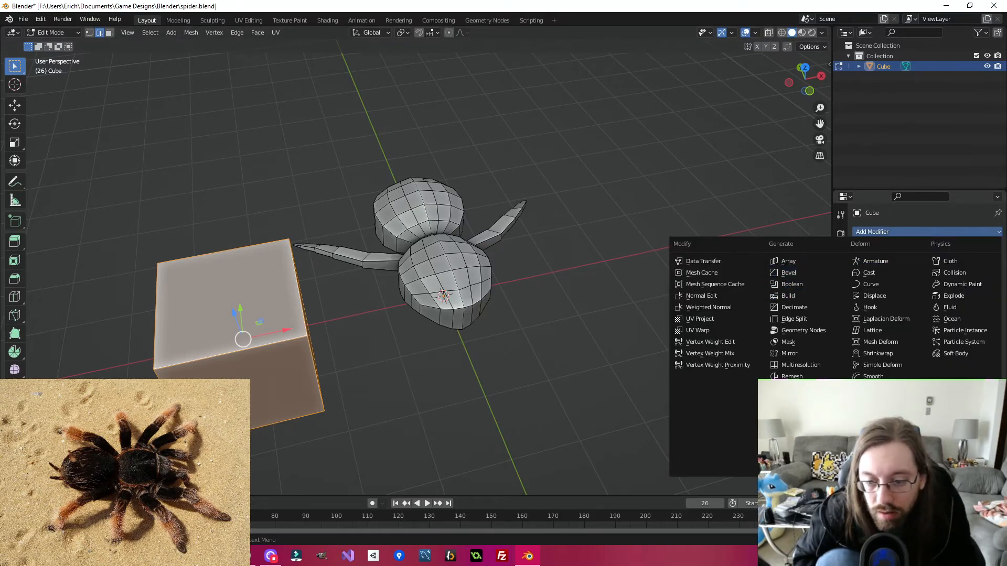
{"action": "left_click", "coordinate": [794, 411]}
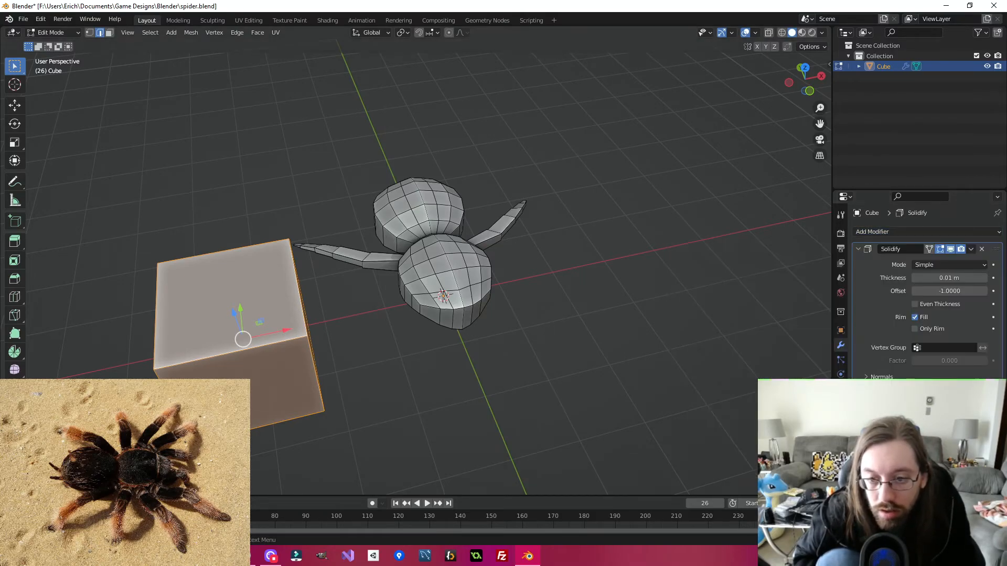
{"action": "left_click", "coordinate": [987, 249]}
Step: Add a Subdivision Surface modifier to the combined spider and cube mesh and switch to Object Mode
{"action": "left_click", "coordinate": [893, 233]}
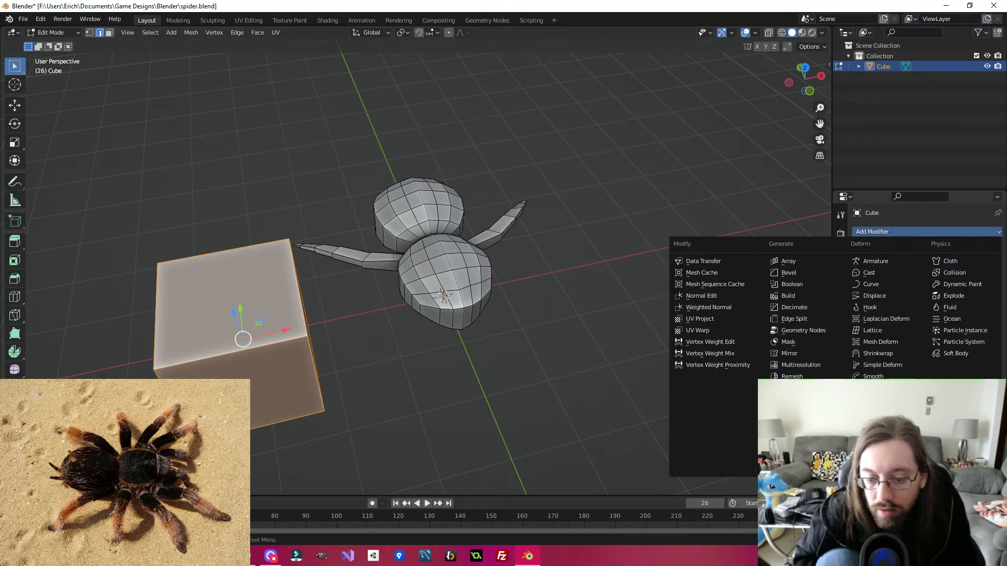
{"action": "left_click", "coordinate": [795, 422]}
{"action": "middle_click_drag", "start_coordinate": [486, 354], "coordinate": [524, 304]}
{"action": "left_click", "coordinate": [53, 33]}
{"action": "left_click", "coordinate": [55, 44]}
{"action": "middle_click_drag", "start_coordinate": [294, 335], "coordinate": [367, 315]}
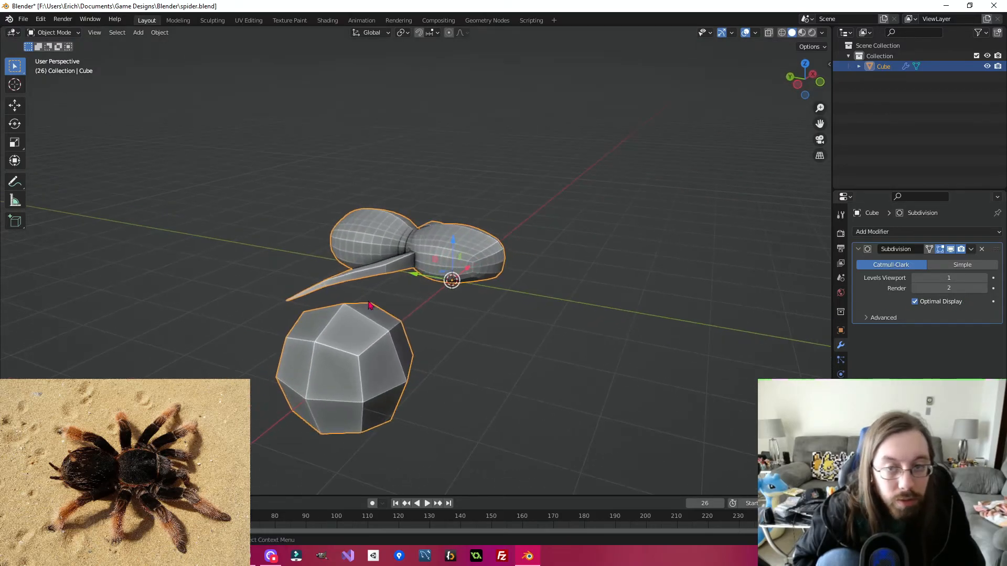
Step: Examine the Cube object's mesh data, material and modifier entries in the scene hierarchy
{"action": "left_click", "coordinate": [858, 66]}
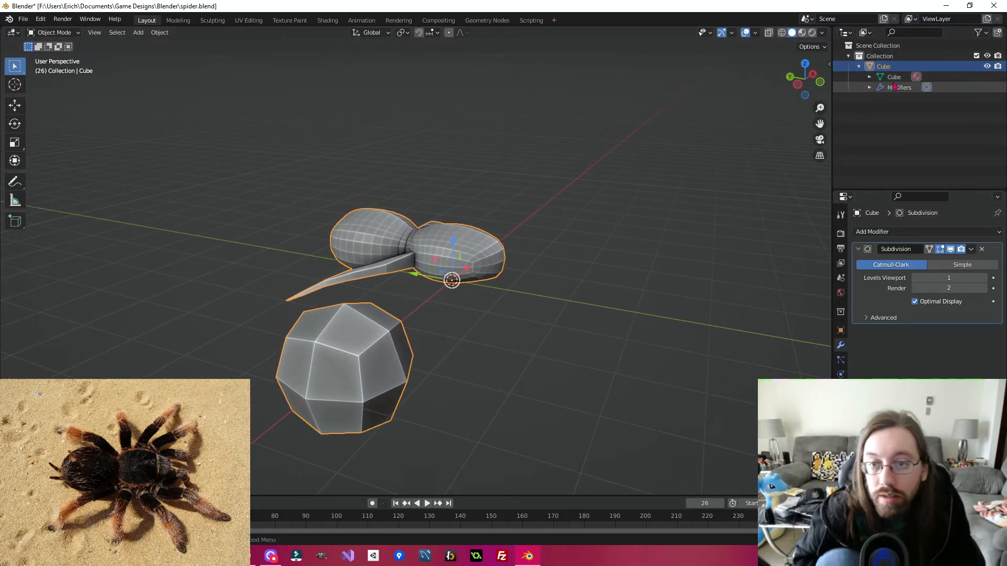
{"action": "left_click", "coordinate": [870, 77]}
{"action": "left_click", "coordinate": [870, 98]}
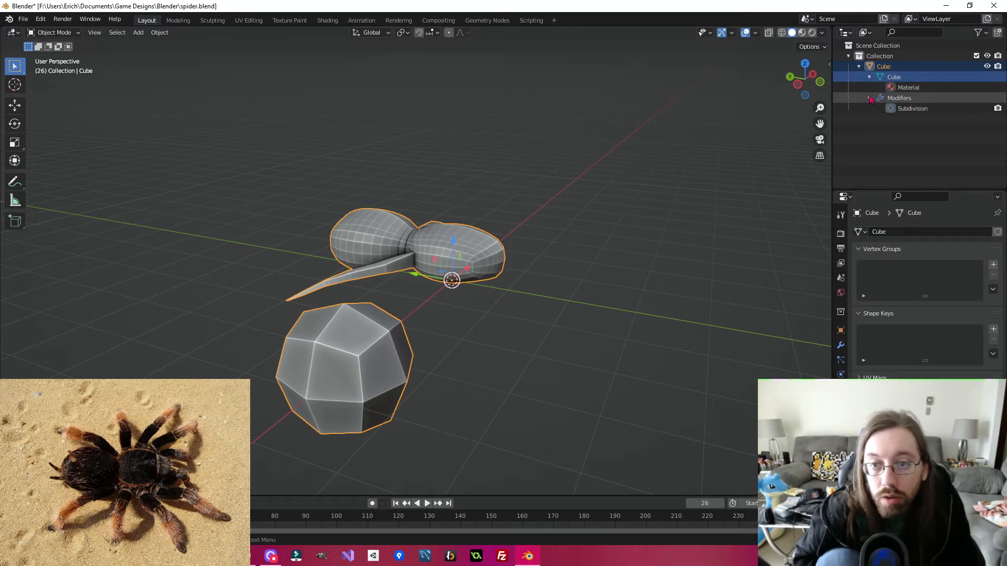
{"action": "left_click", "coordinate": [900, 110]}
{"action": "left_click", "coordinate": [892, 98]}
{"action": "left_click", "coordinate": [881, 66]}
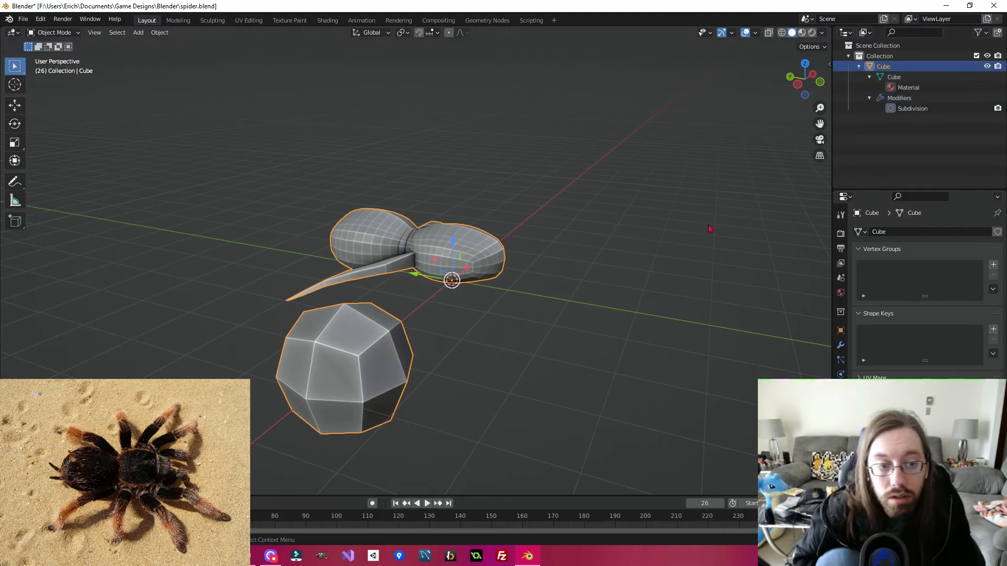
{"action": "middle_click_drag", "start_coordinate": [534, 276], "coordinate": [513, 333]}
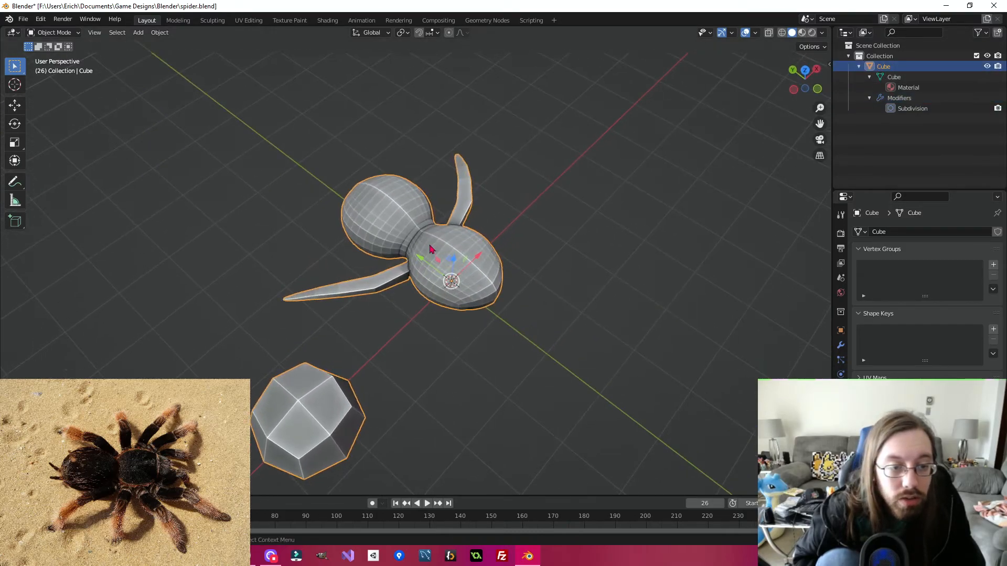
{"action": "left_click", "coordinate": [858, 67]}
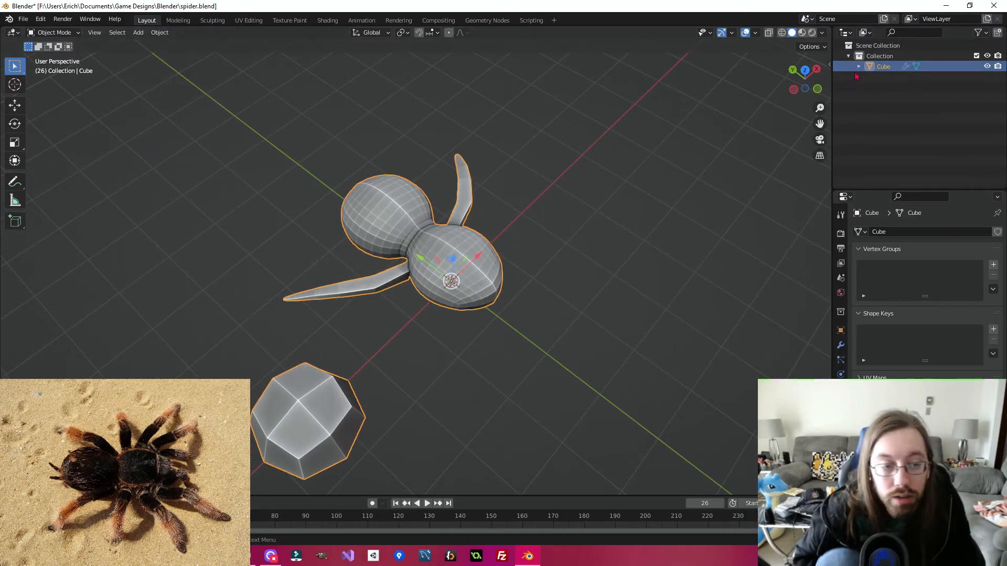
Step: Undo the Subdivision modifier on the combined spider and cube mesh
{"action": "left_click", "coordinate": [604, 279]}
{"action": "key", "text": "a"}
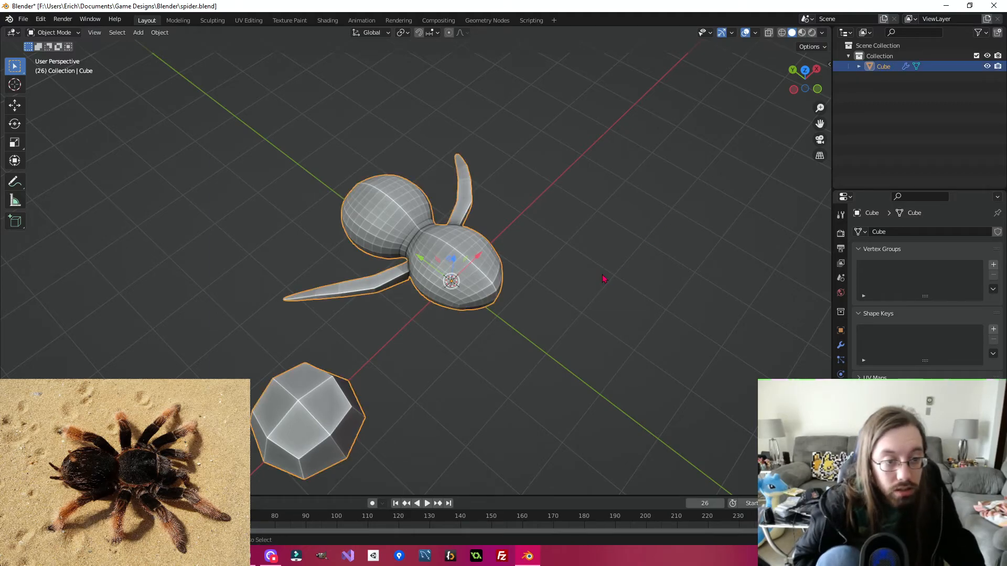
{"action": "key", "text": "Tab"}
{"action": "left_click", "coordinate": [309, 404]}
{"action": "key", "text": "ctrl+z"}
Step: Delete the extra cube from the spider mesh and return to Object Mode
{"action": "key", "text": "ctrl+l"}
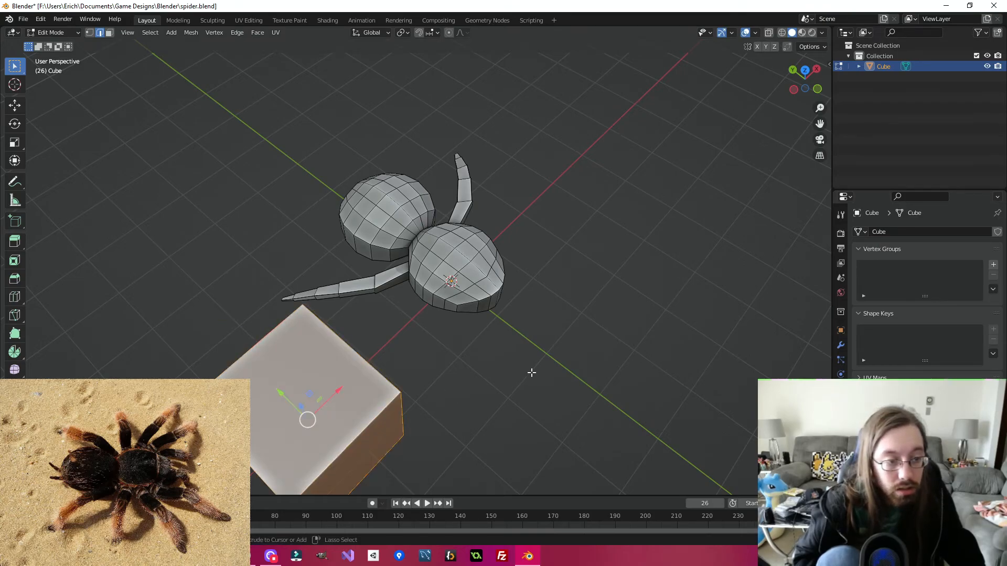
{"action": "key", "text": "x"}
{"action": "left_click", "coordinate": [531, 373]}
{"action": "key", "text": "Tab"}
Step: Add a cube as a separate object and move it along X to one side of the spider
{"action": "key", "text": "shift+a"}
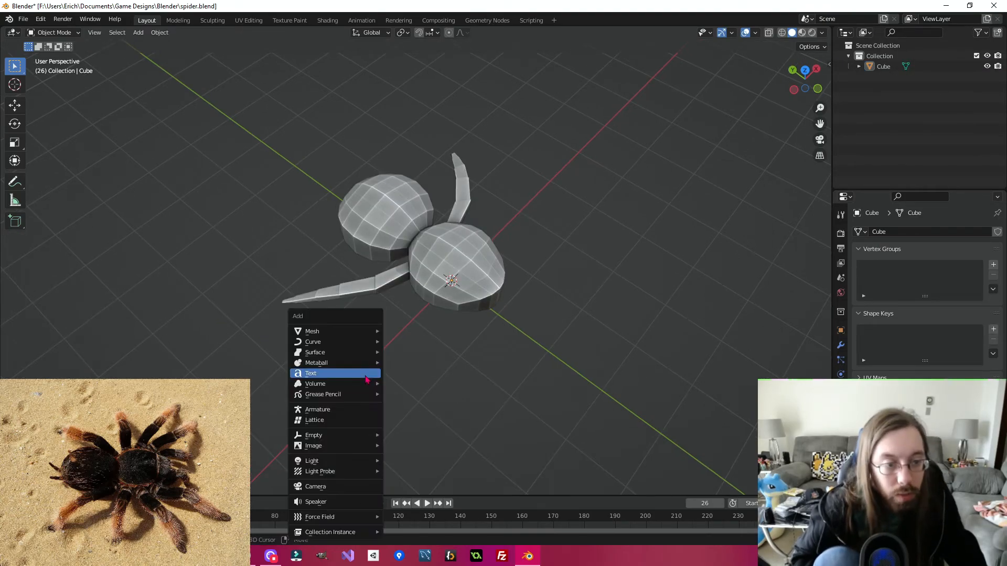
{"action": "mouse_move", "coordinate": [353, 334]}
{"action": "left_click", "coordinate": [406, 341]}
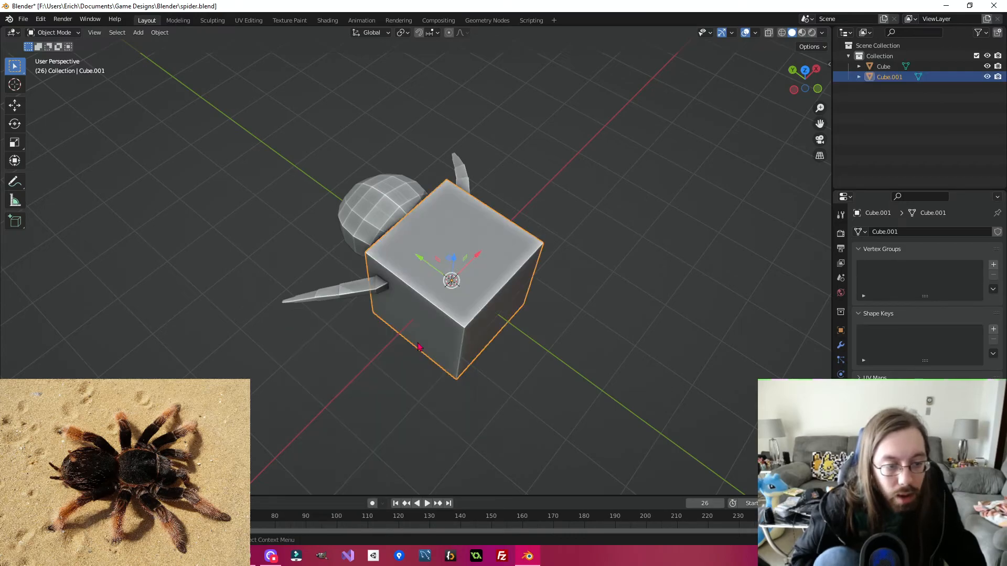
{"action": "key", "text": "g"}
{"action": "left_click_drag", "start_coordinate": [464, 271], "coordinate": [317, 418]}
{"action": "middle_click_drag", "start_coordinate": [414, 420], "coordinate": [440, 371]}
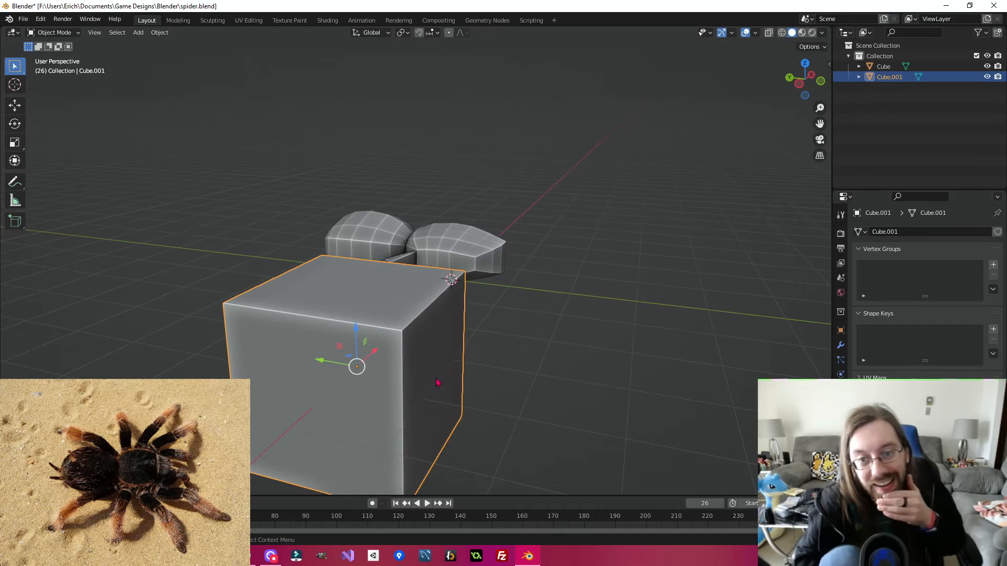
Step: Add a Subdivision Surface modifier to the separate cube with 2 viewport levels
{"action": "left_click", "coordinate": [841, 345]}
{"action": "left_click", "coordinate": [881, 232]}
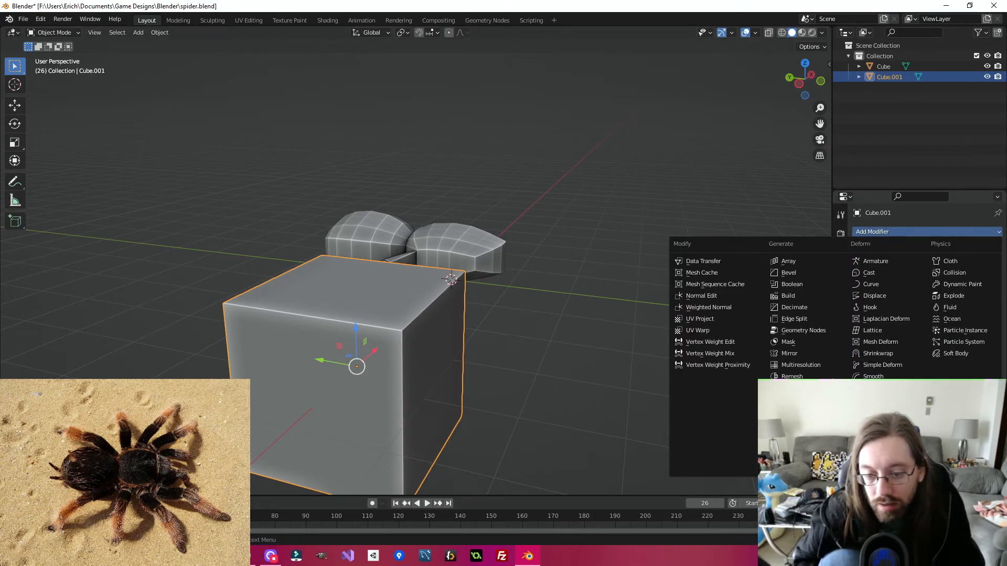
{"action": "left_click", "coordinate": [808, 423]}
{"action": "left_click", "coordinate": [984, 278]}
{"action": "middle_click_drag", "start_coordinate": [611, 348], "coordinate": [638, 353]}
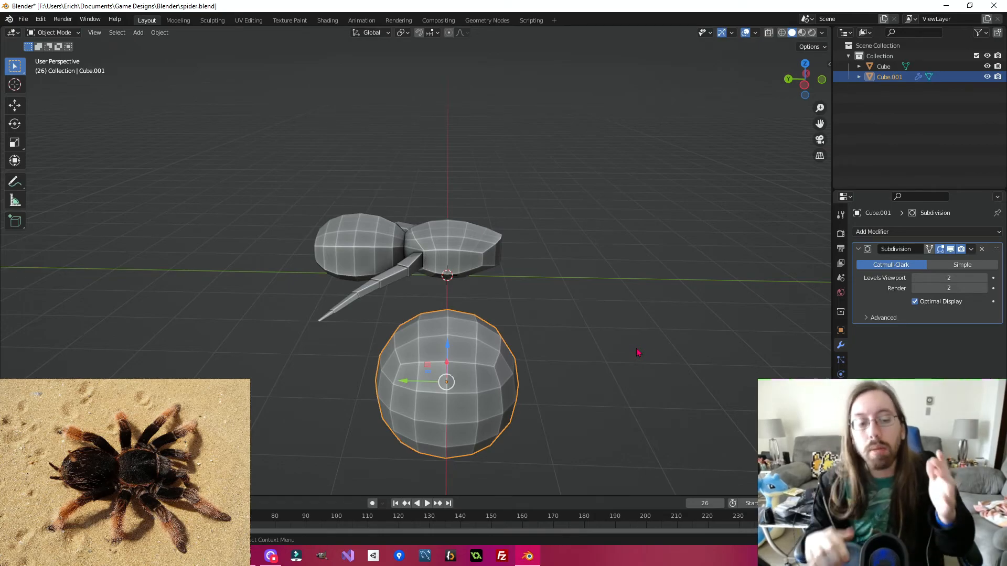
{"action": "middle_click_drag", "start_coordinate": [621, 341], "coordinate": [659, 288]}
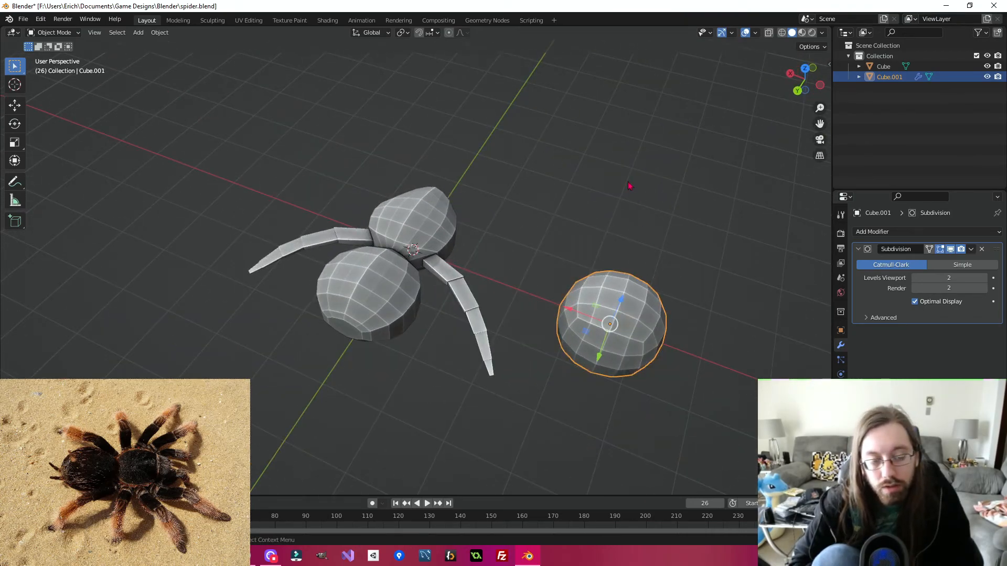
{"action": "middle_click_drag", "start_coordinate": [383, 154], "coordinate": [485, 156]}
{"action": "middle_click_drag", "start_coordinate": [394, 226], "coordinate": [388, 304]}
Step: Switch to the browser and play the YouTube low poly modeling tutorial at the Loop Tools / Circle chapter
{"action": "left_click", "coordinate": [12, 556]}
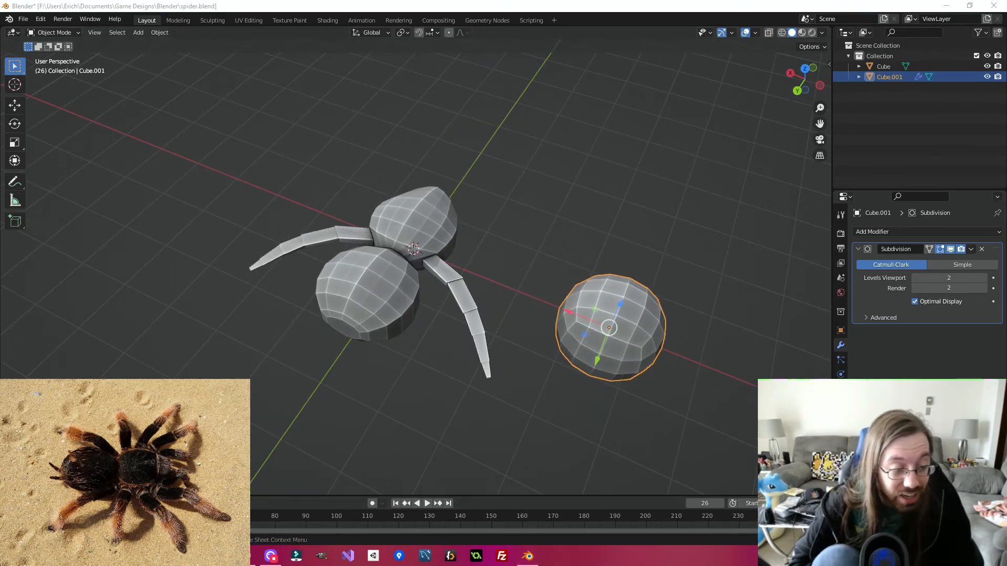
{"action": "left_click", "coordinate": [90, 555]}
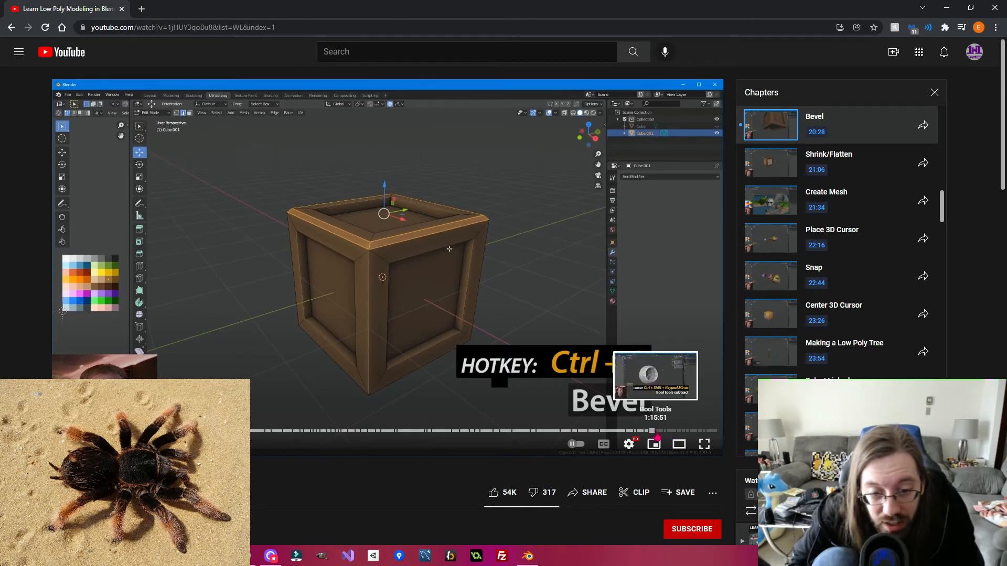
{"action": "left_click", "coordinate": [648, 431]}
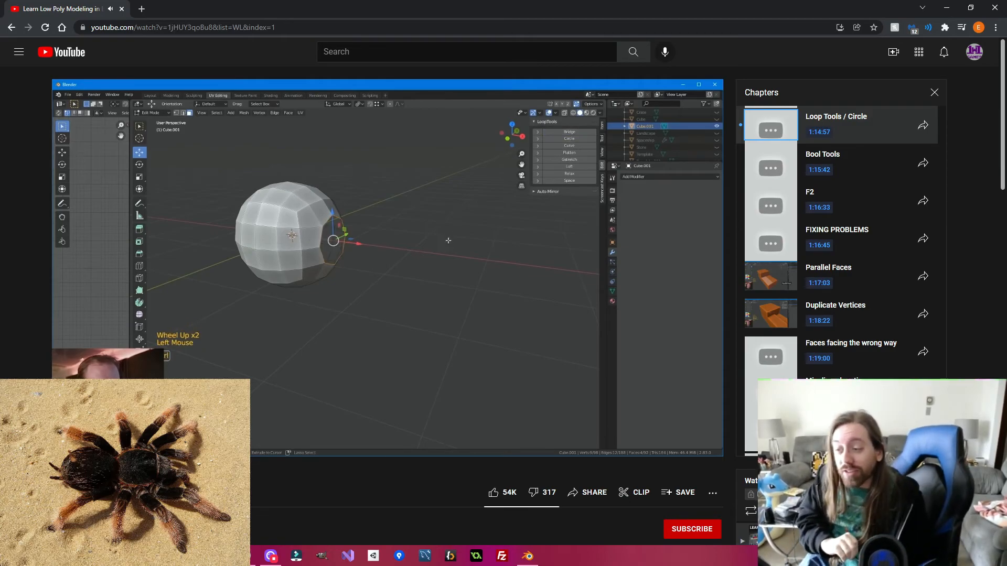
{"action": "left_click", "coordinate": [226, 237]}
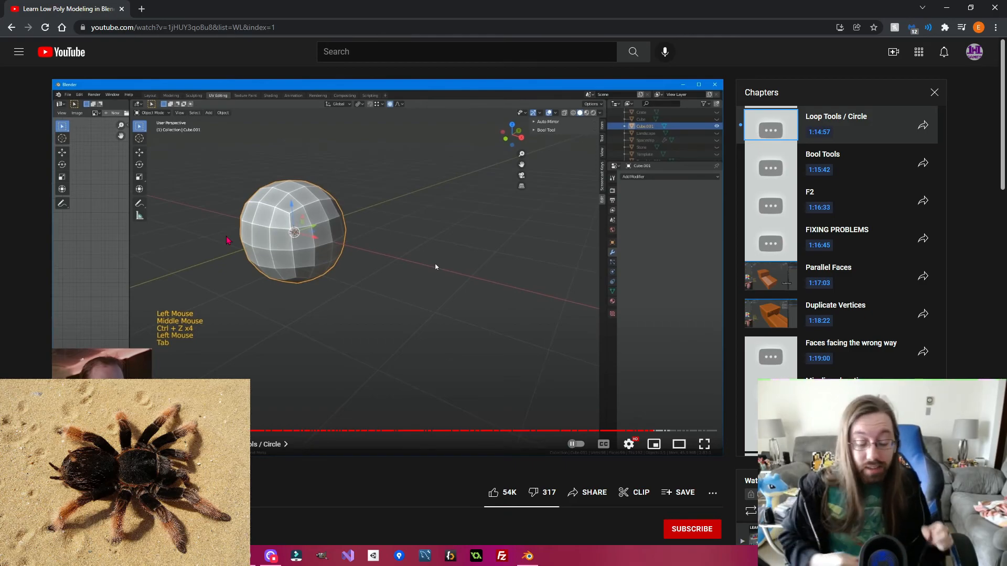
Step: Switch back to Blender and view the subdivided cube beside the spider from above and from the side
{"action": "left_click", "coordinate": [527, 556]}
{"action": "middle_click_drag", "start_coordinate": [385, 253], "coordinate": [452, 274]}
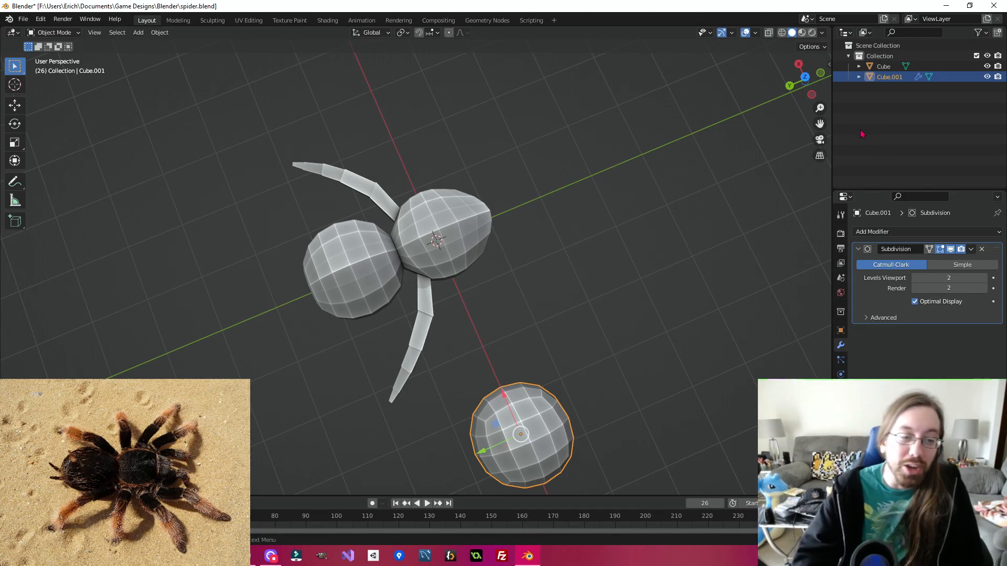
{"action": "middle_click_drag", "start_coordinate": [535, 233], "coordinate": [507, 148]}
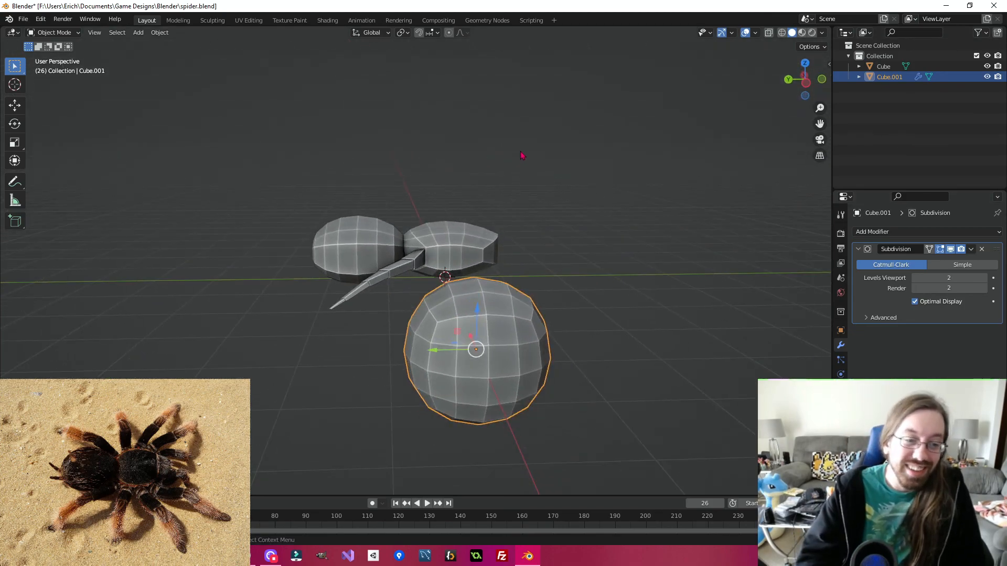